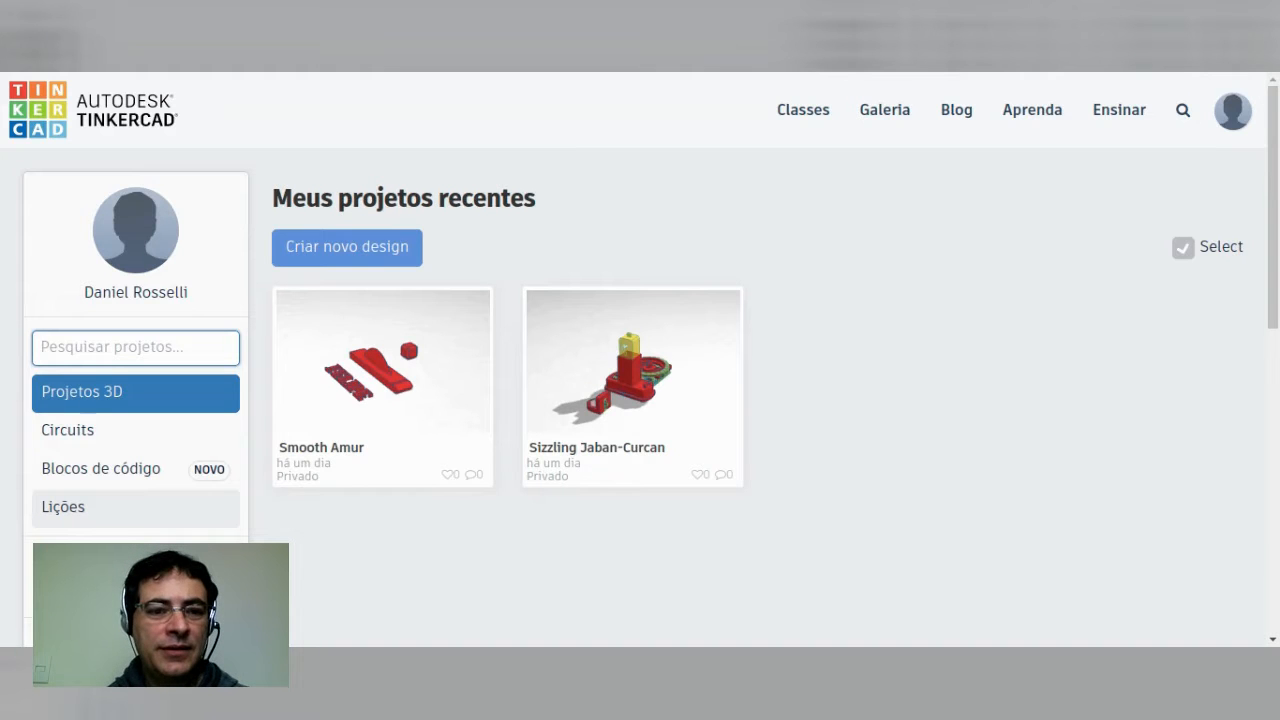
Step: Open the list of circuit projects and permanently delete the existing "Grand Fulffy" circuit
mouse_move(366, 448)
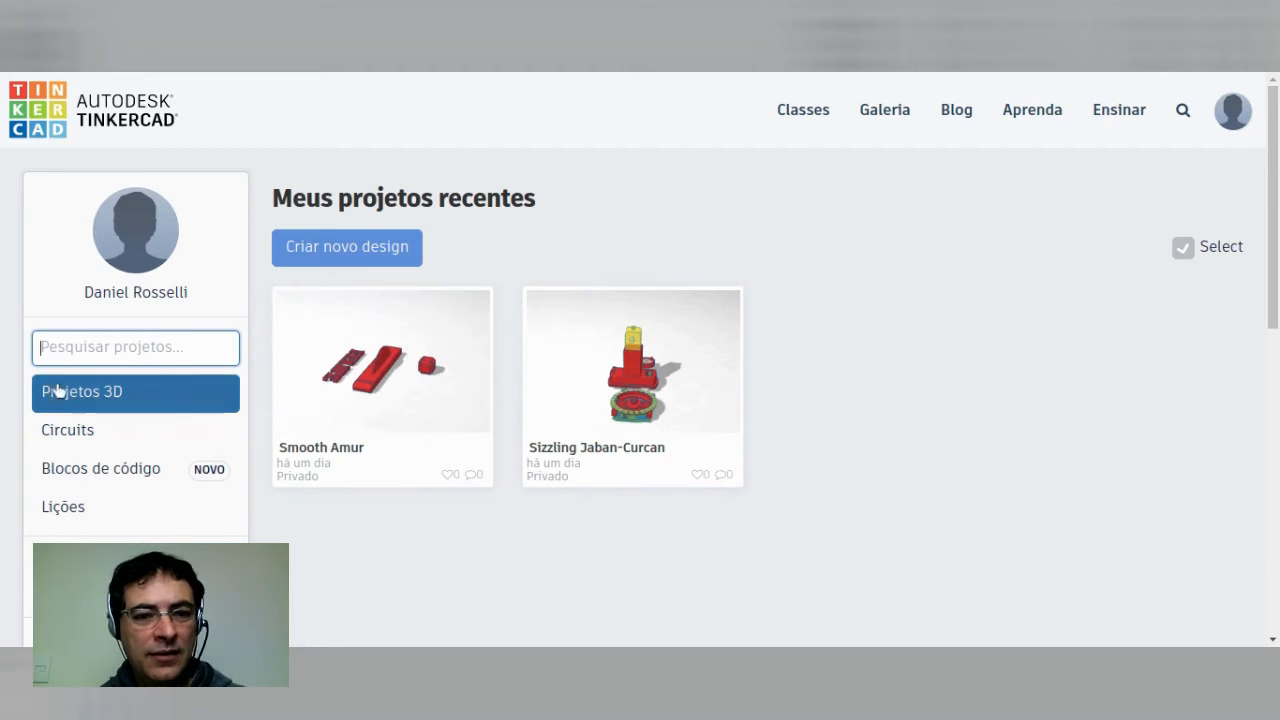
left_click(97, 432)
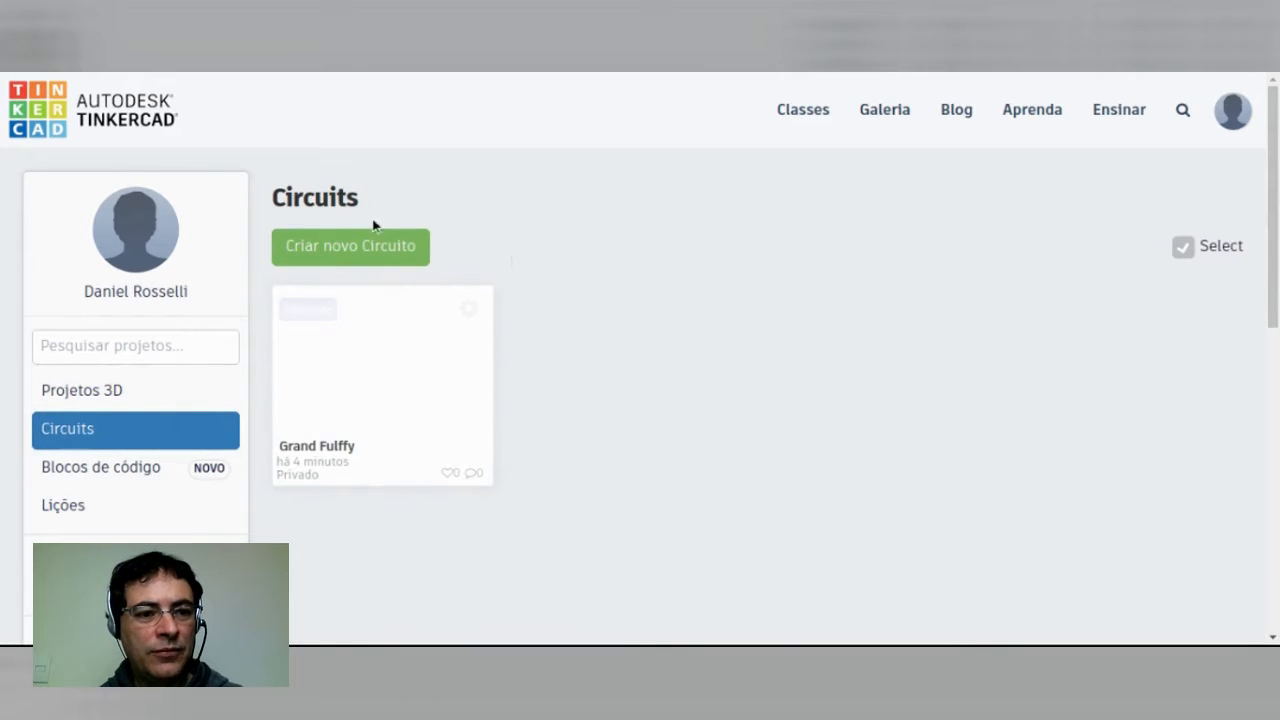
mouse_move(343, 375)
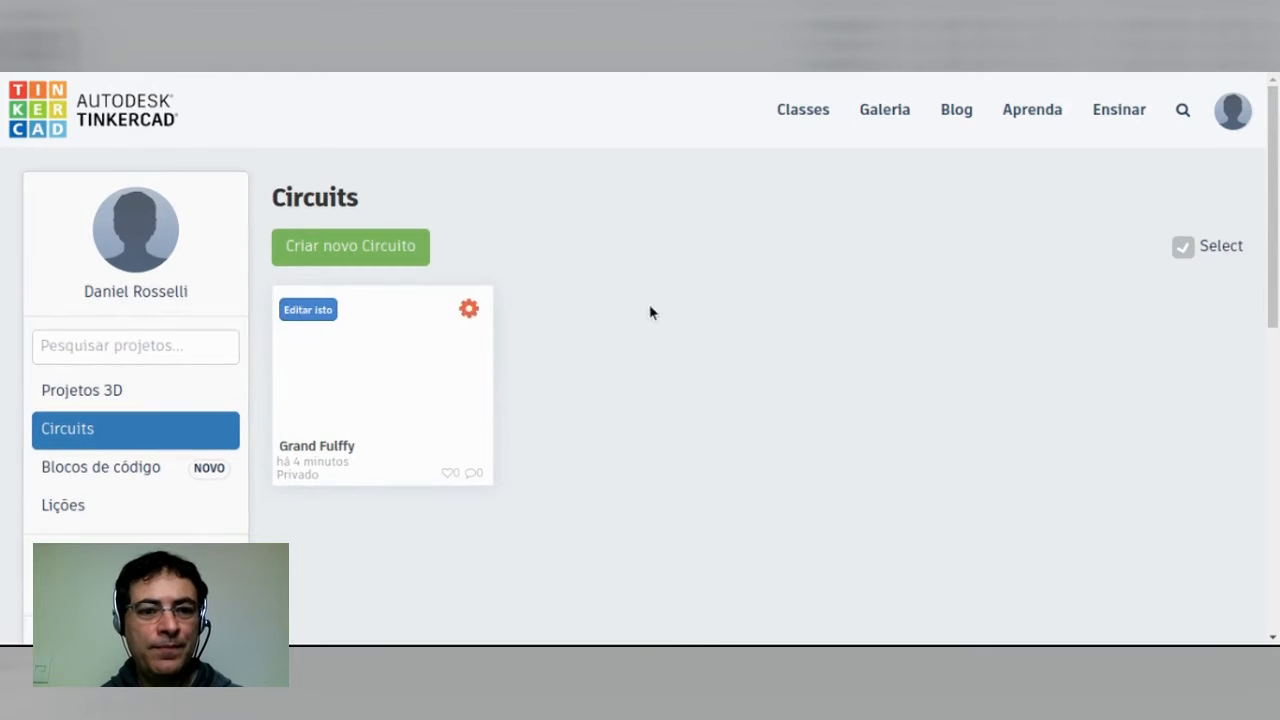
left_click(465, 311)
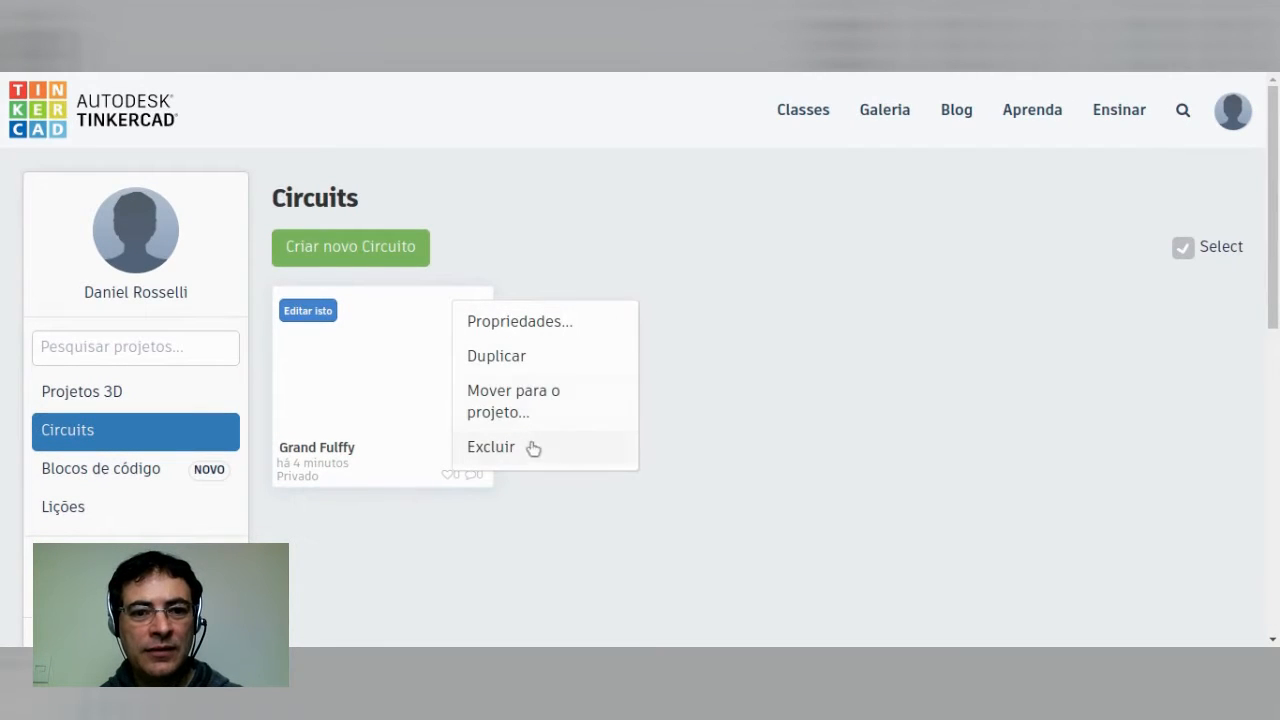
left_click(489, 450)
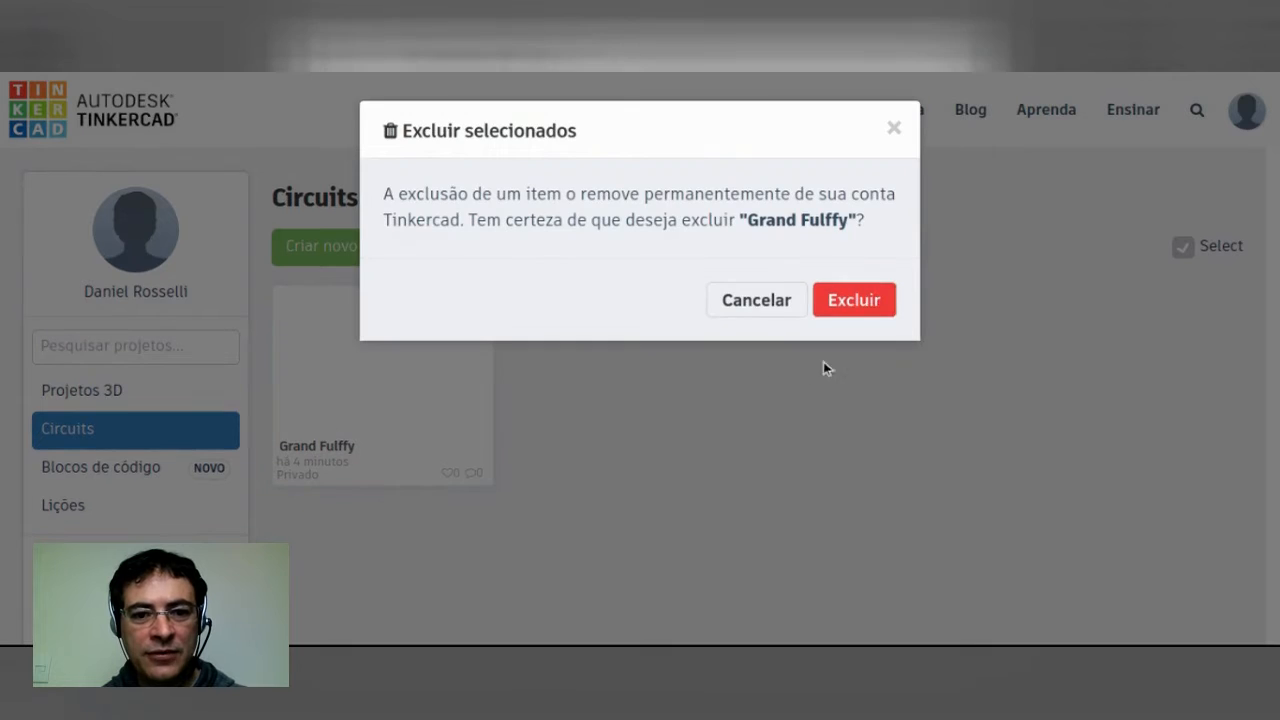
left_click(855, 300)
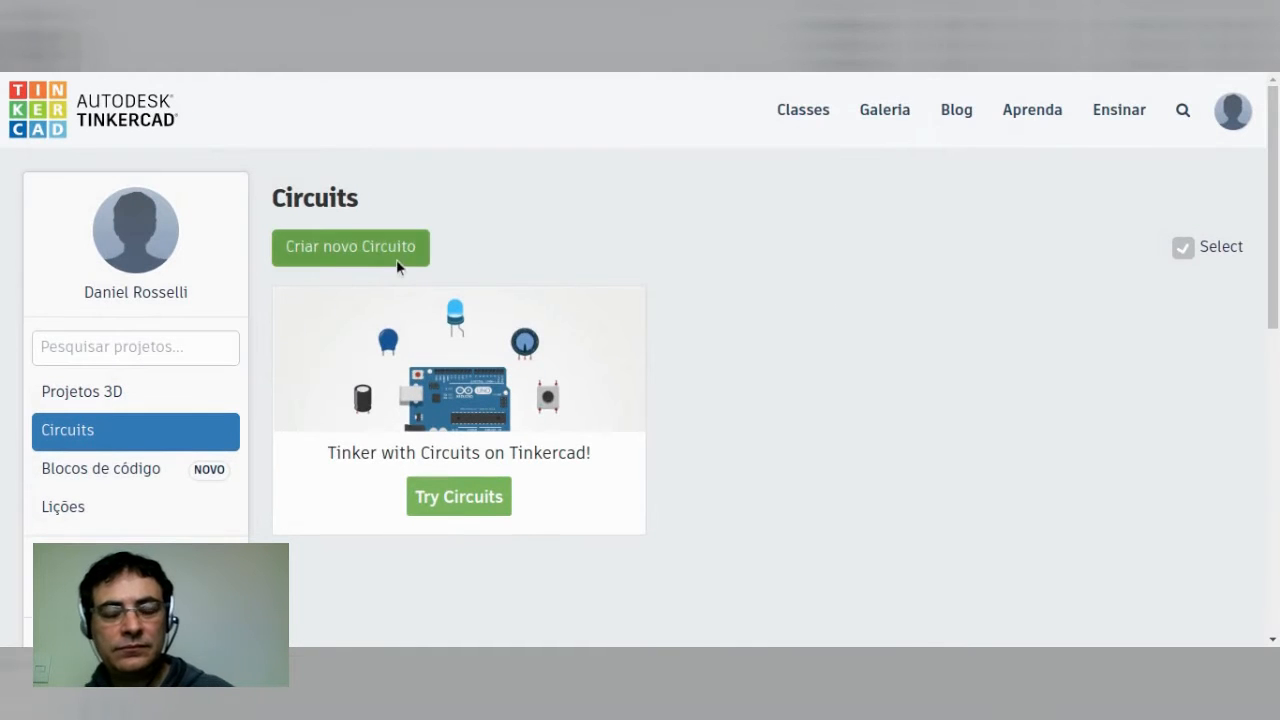
Step: Create a new circuit and look through the basic components in the component library
left_click(344, 249)
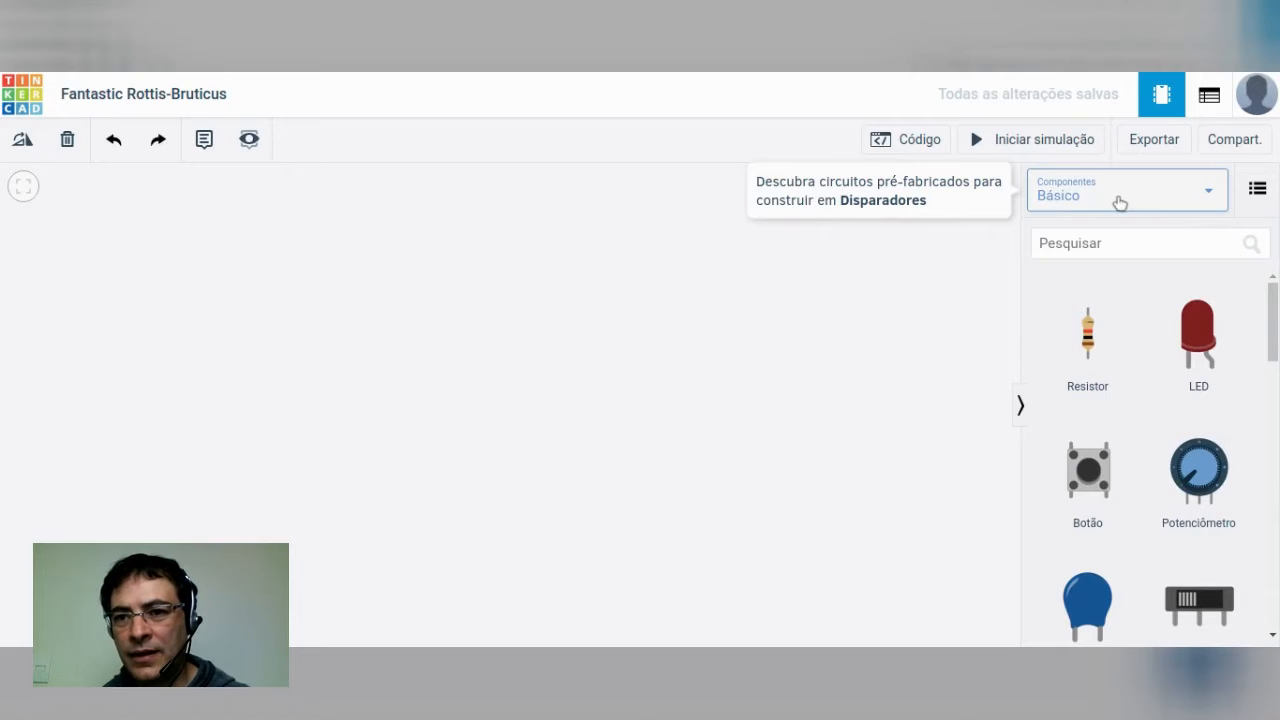
left_click(1201, 196)
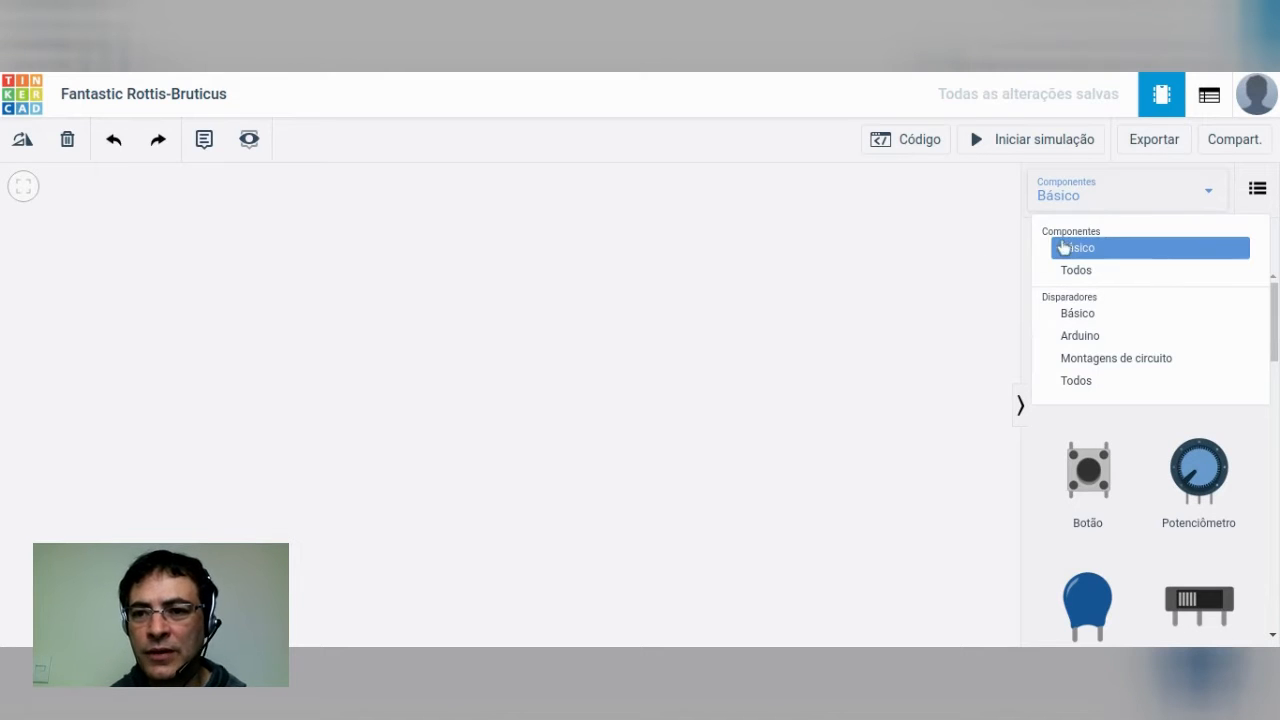
left_click(1132, 252)
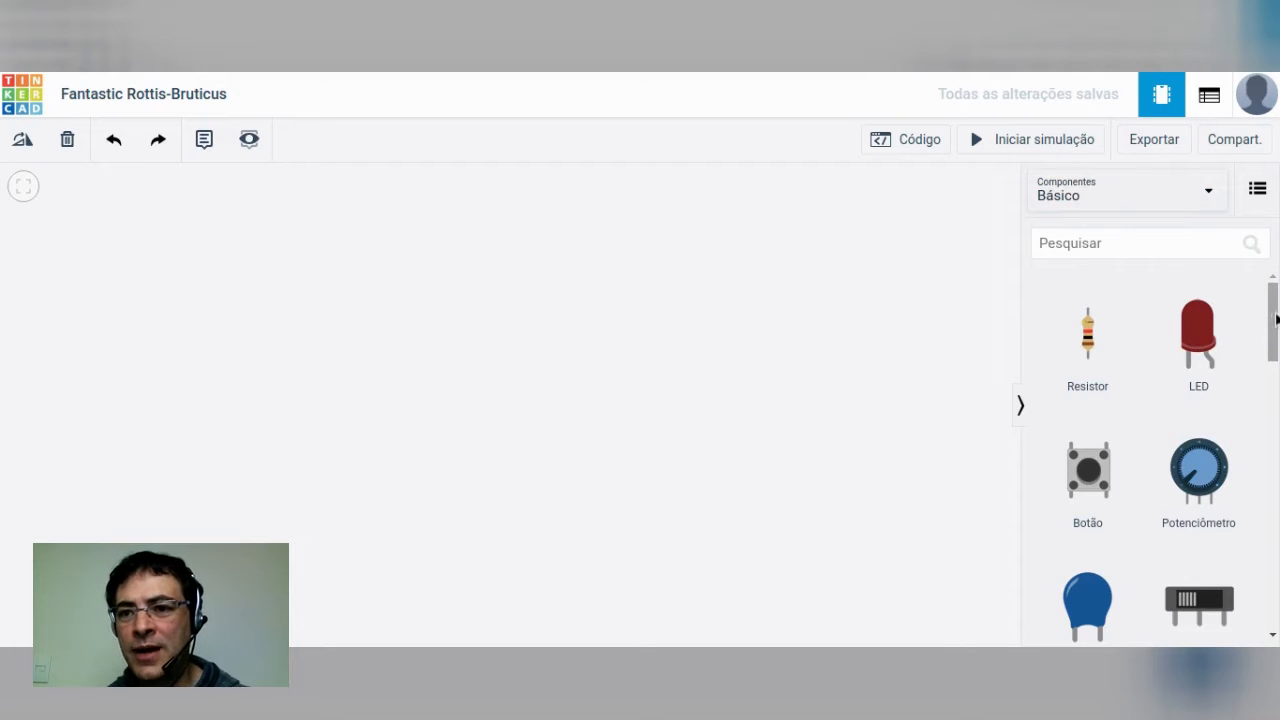
left_click_drag(1275, 318, 1272, 277)
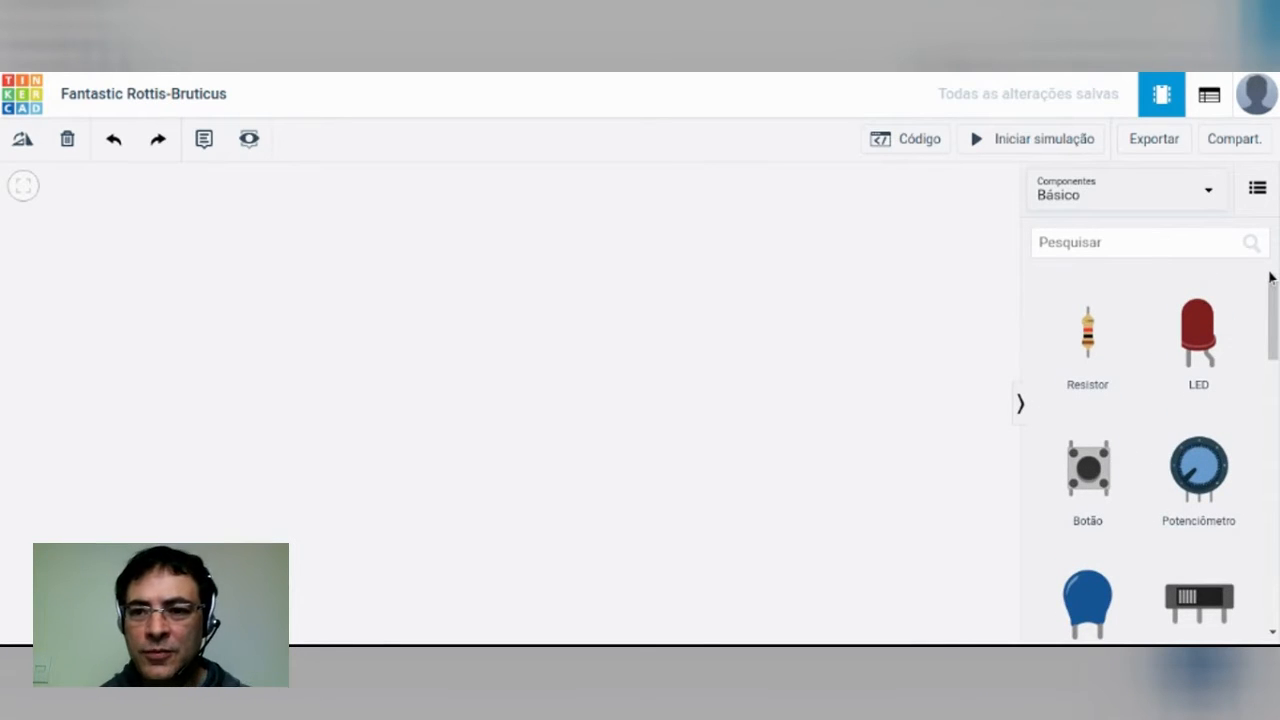
Step: Show all components and examine the output, power, microcontroller, instrument and integrated circuit categories through the end of the library
left_click(1169, 196)
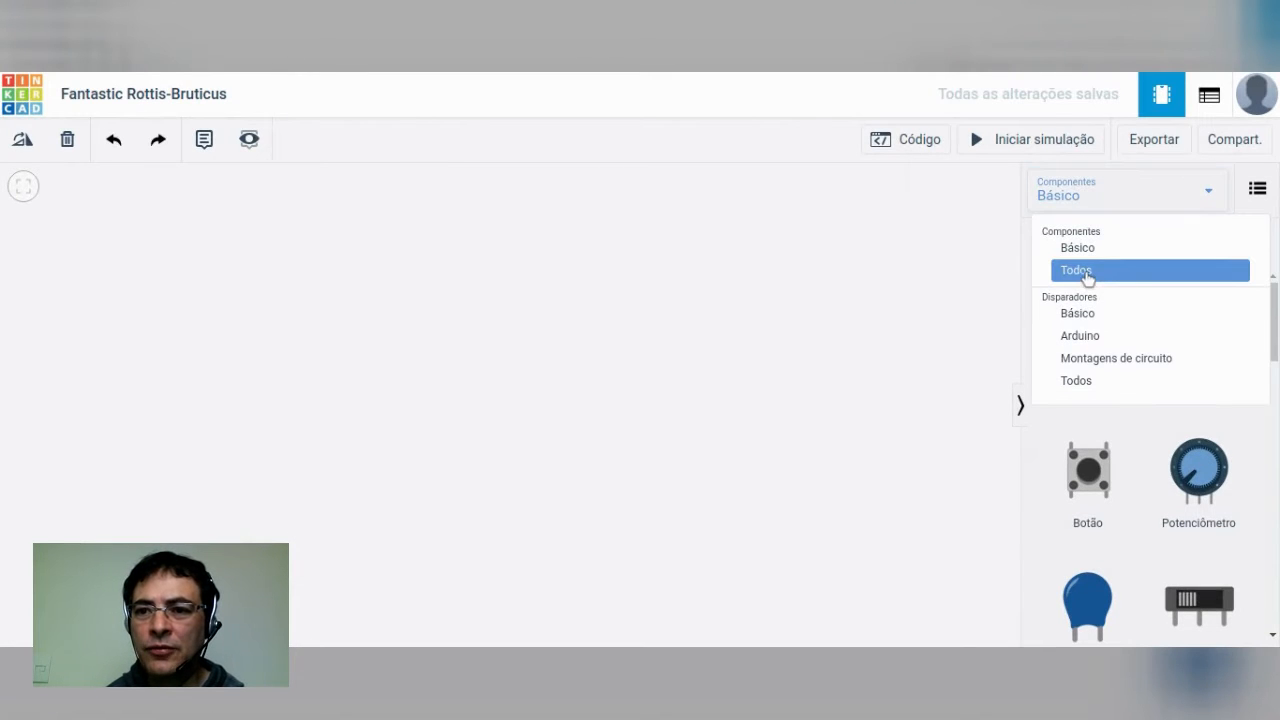
left_click(1101, 276)
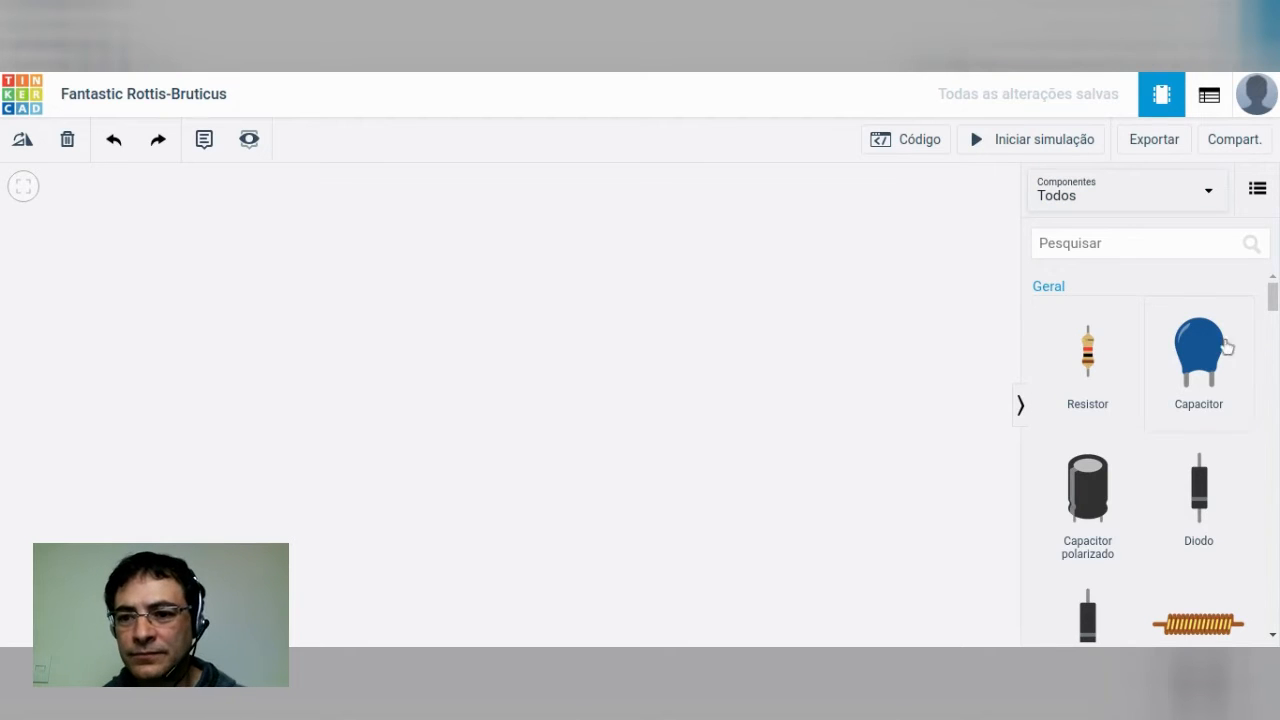
left_click_drag(1276, 295, 1277, 337)
left_click_drag(1276, 343, 1276, 368)
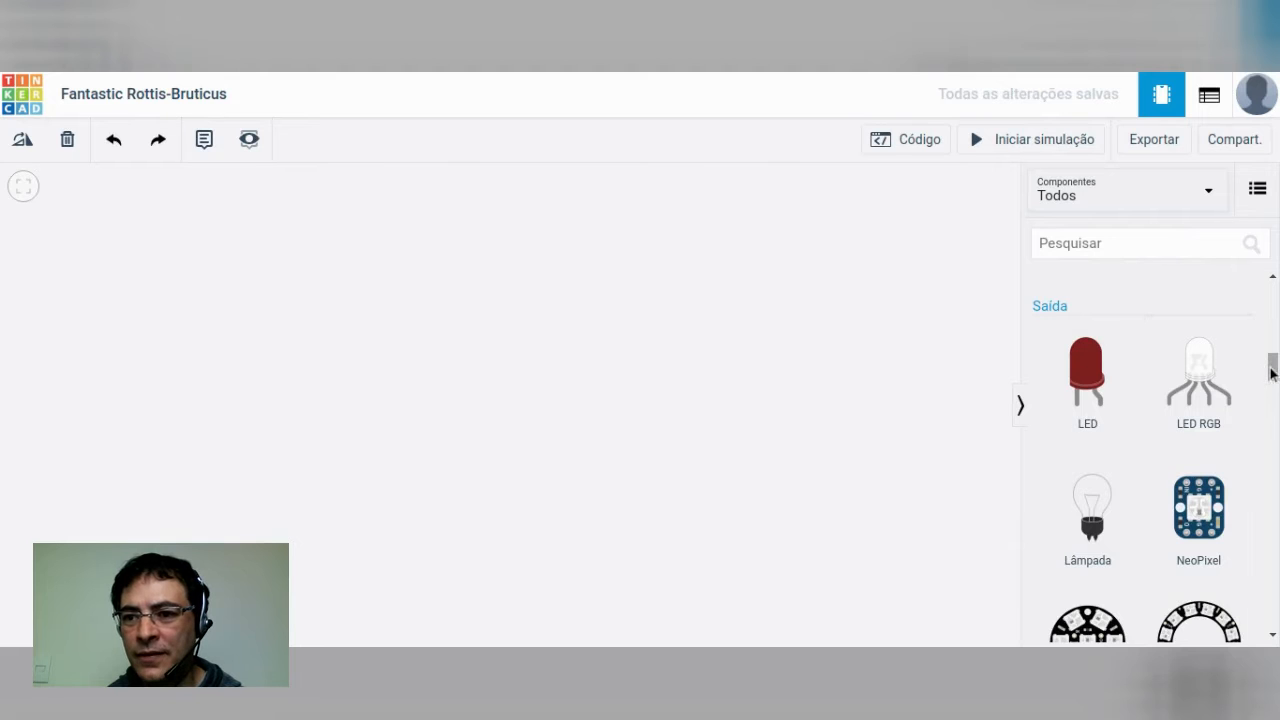
scroll(1272, 376, "down", 1)
left_click_drag(1272, 376, 1272, 440)
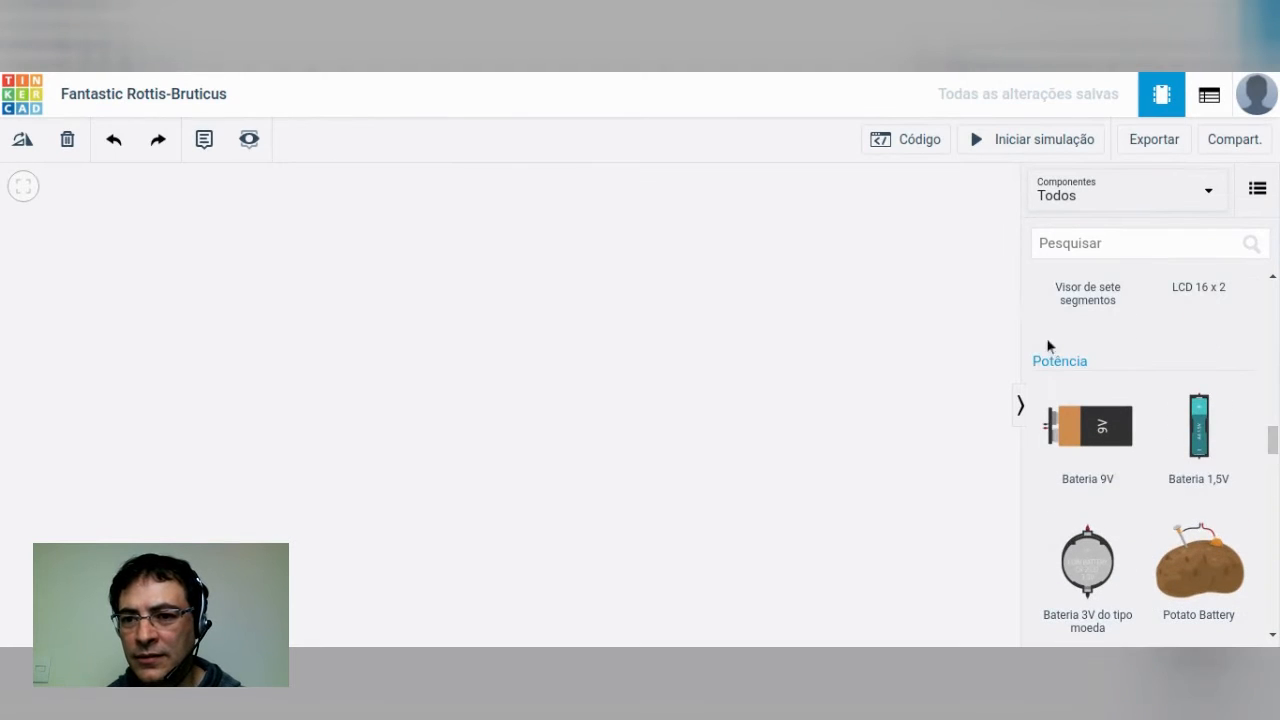
left_click_drag(1273, 445, 1276, 481)
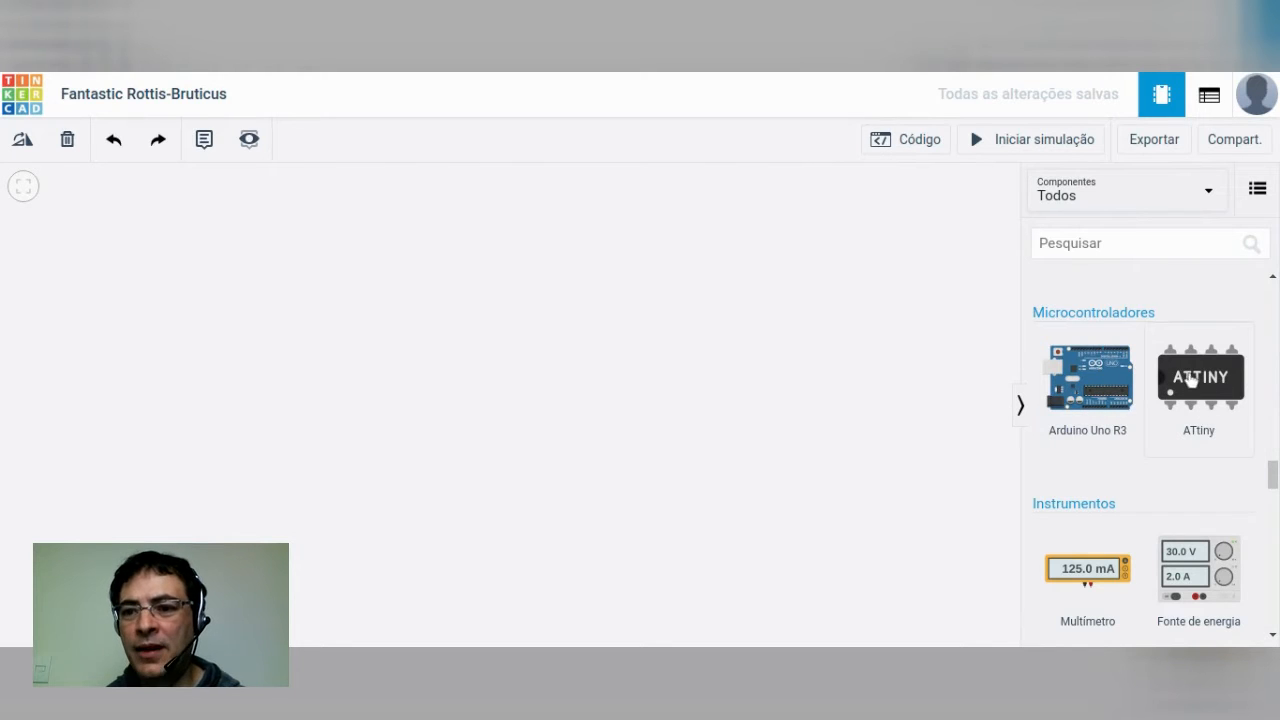
left_click_drag(1273, 461, 1275, 486)
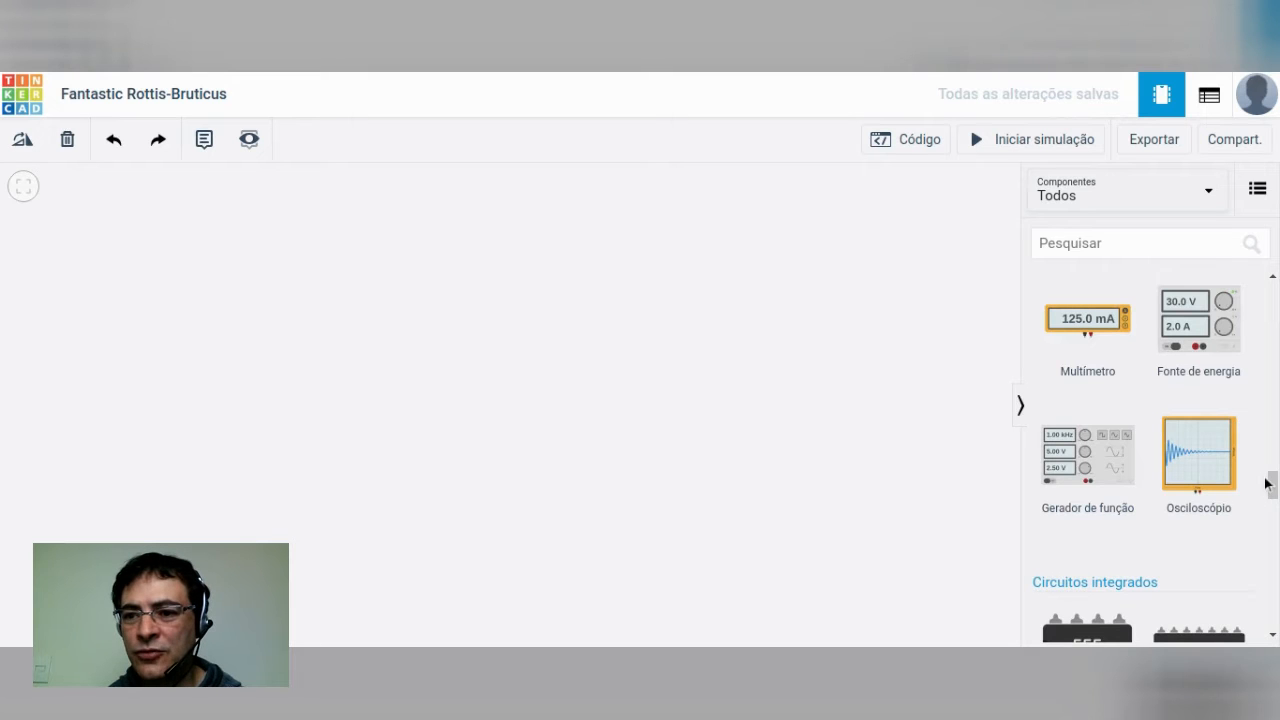
left_click_drag(1266, 484, 1271, 497)
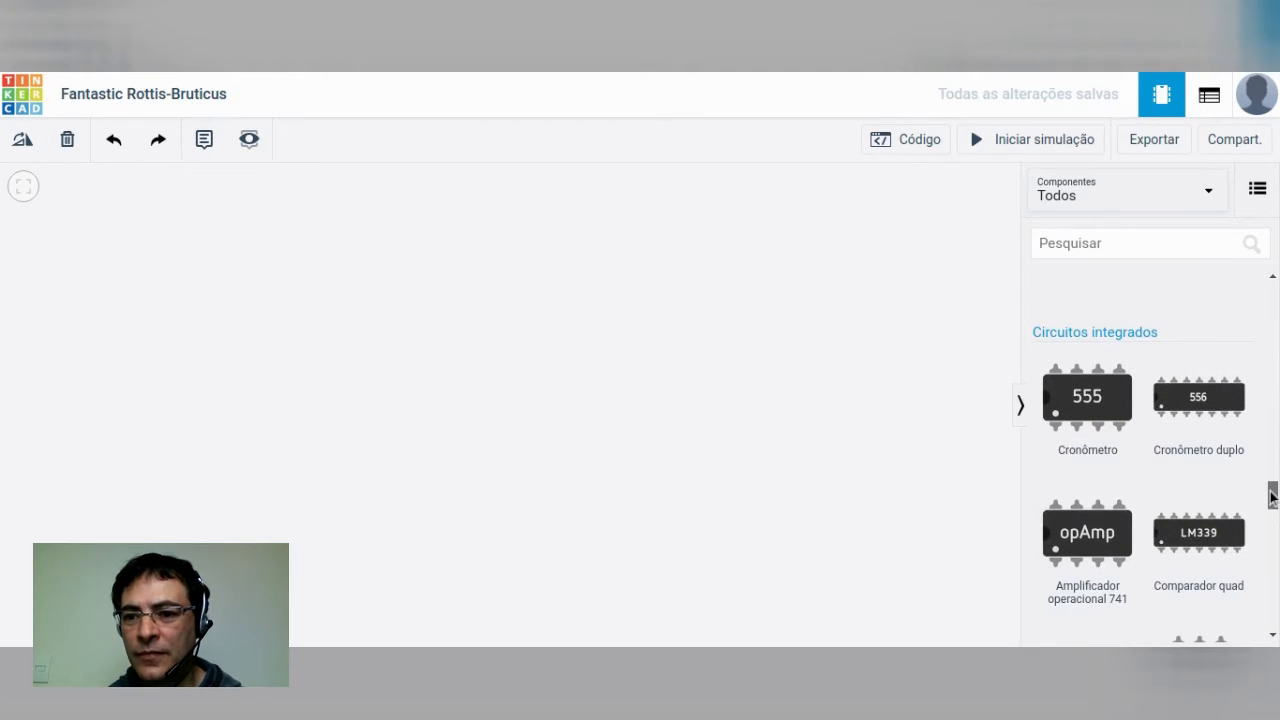
left_click_drag(1271, 497, 1271, 496)
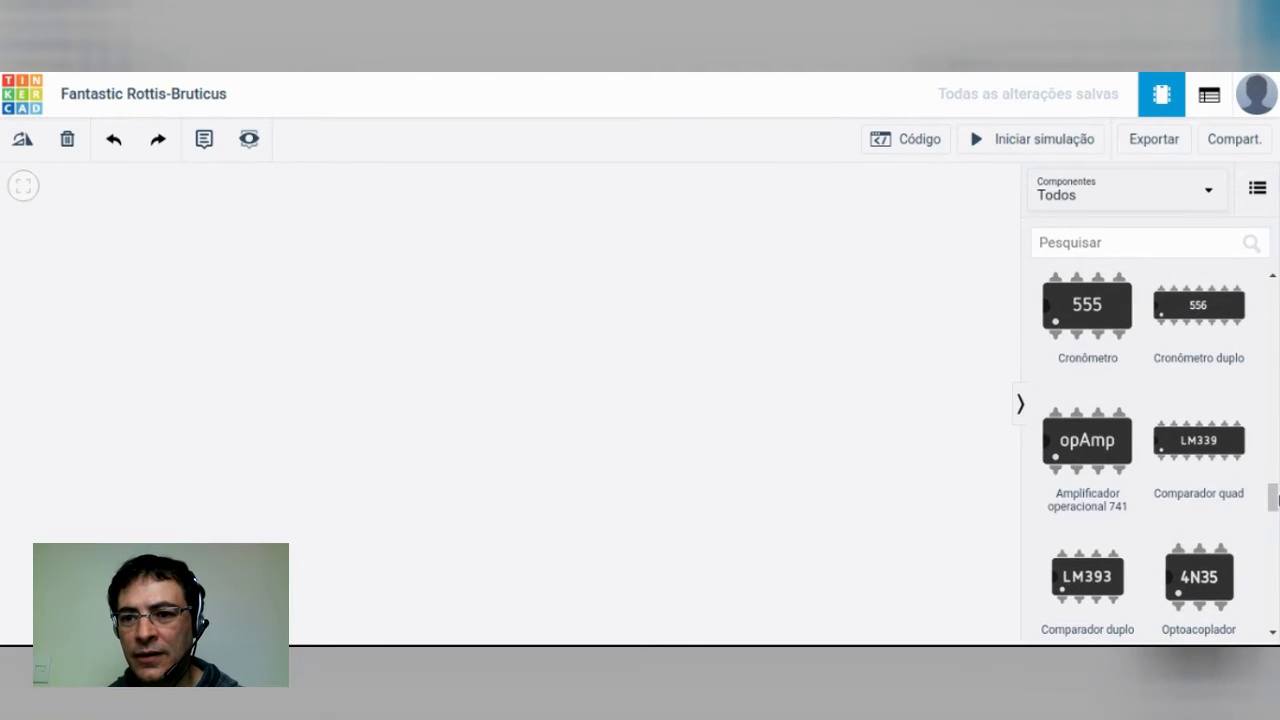
left_click_drag(1274, 502, 1273, 613)
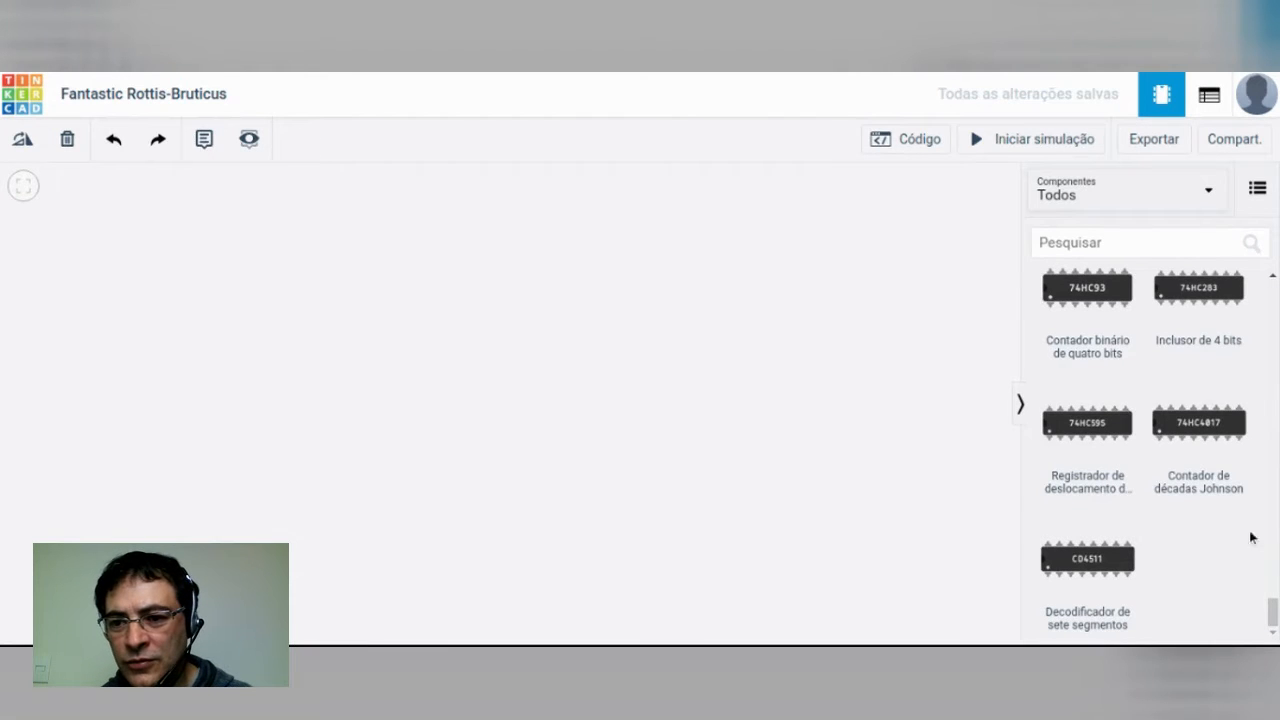
left_click_drag(1273, 612, 1273, 284)
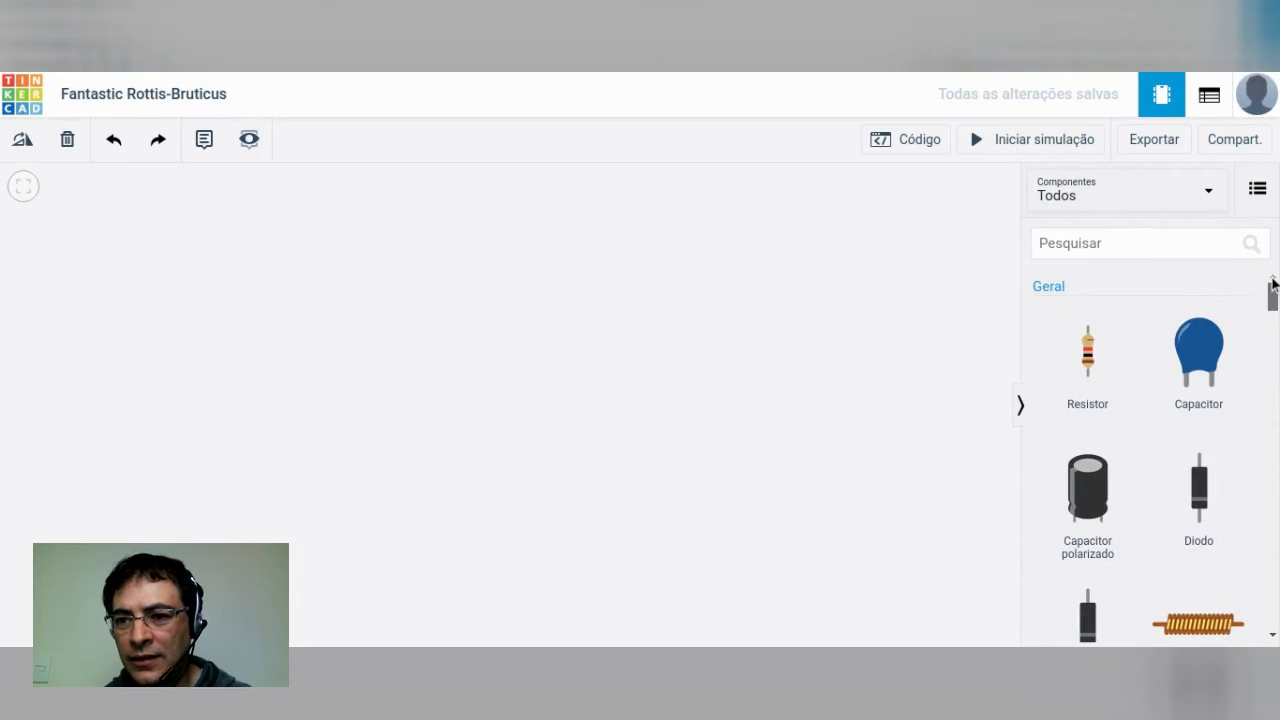
Step: Place the "Iluminação de LED" basic starter circuit on the empty workspace, then run and stop its simulation
left_click(1120, 186)
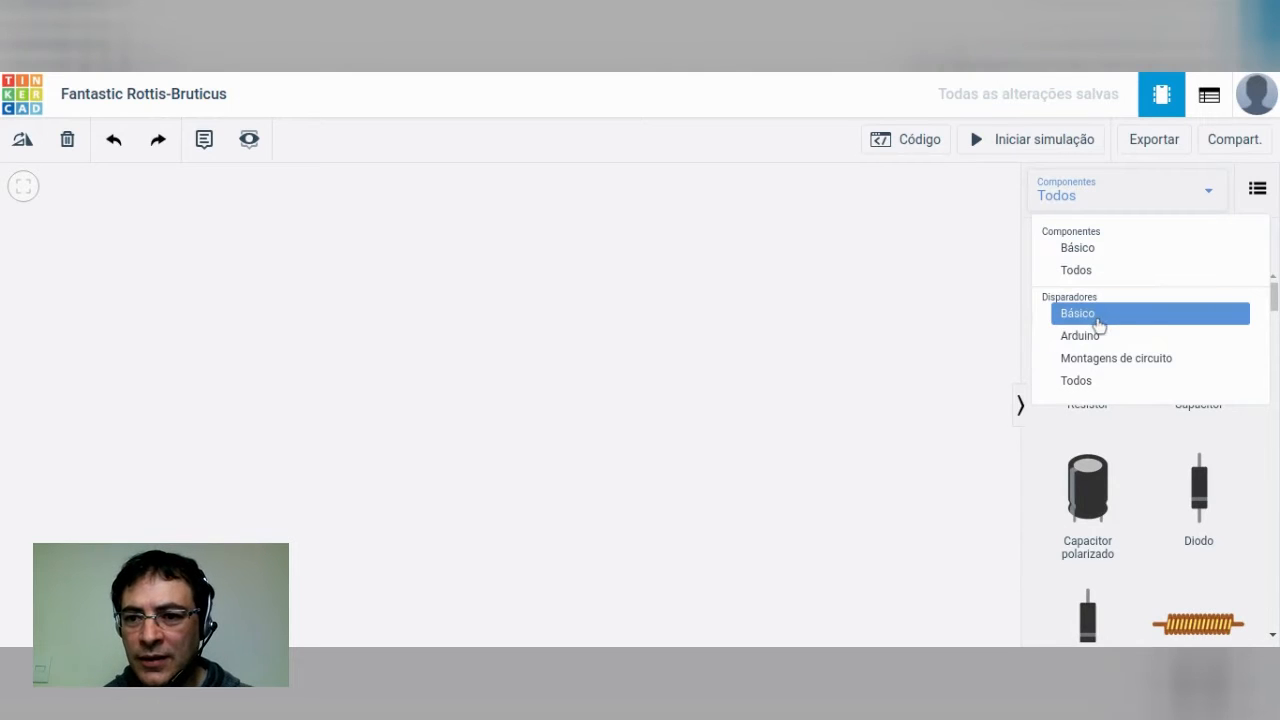
left_click(1160, 322)
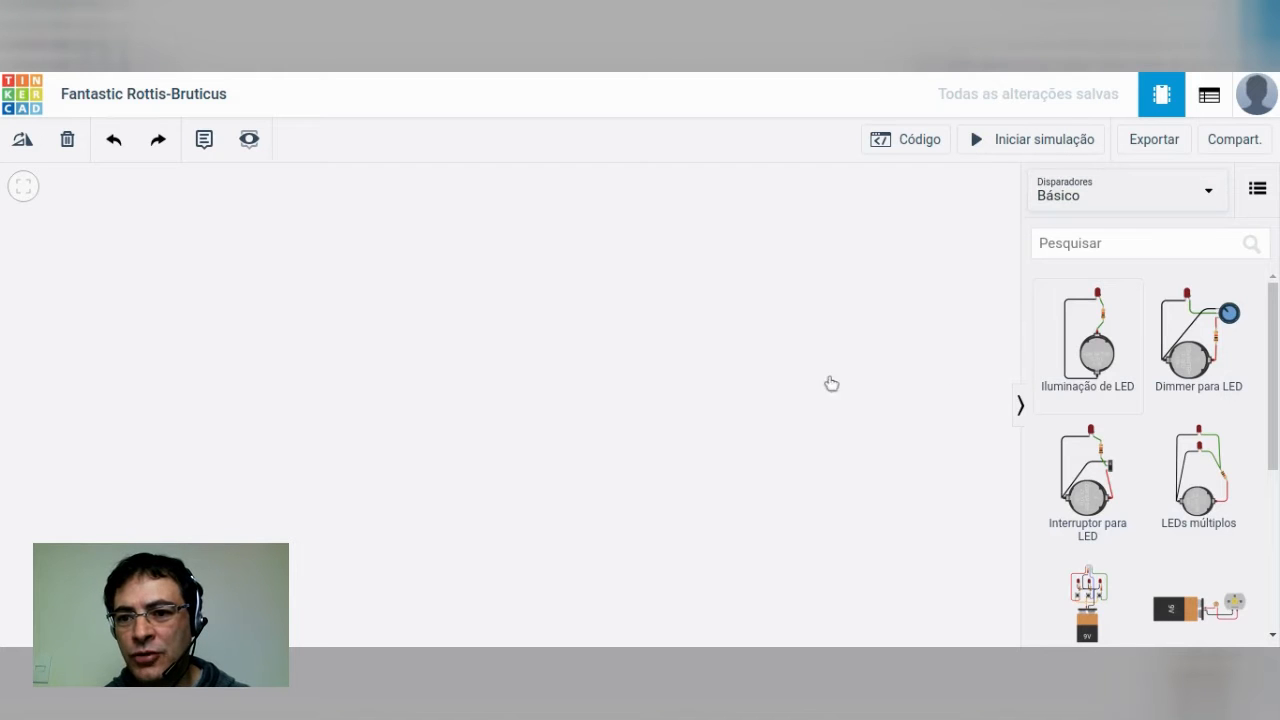
left_click(545, 441)
left_click(705, 450)
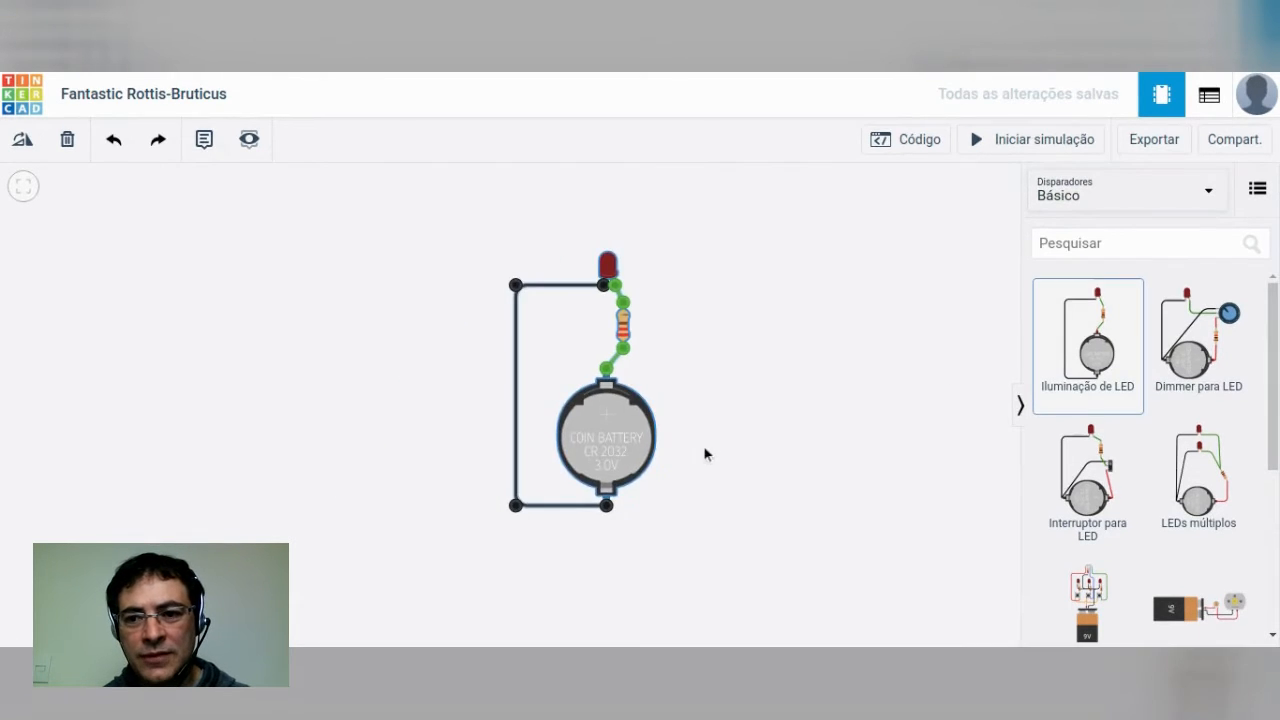
left_click(748, 366)
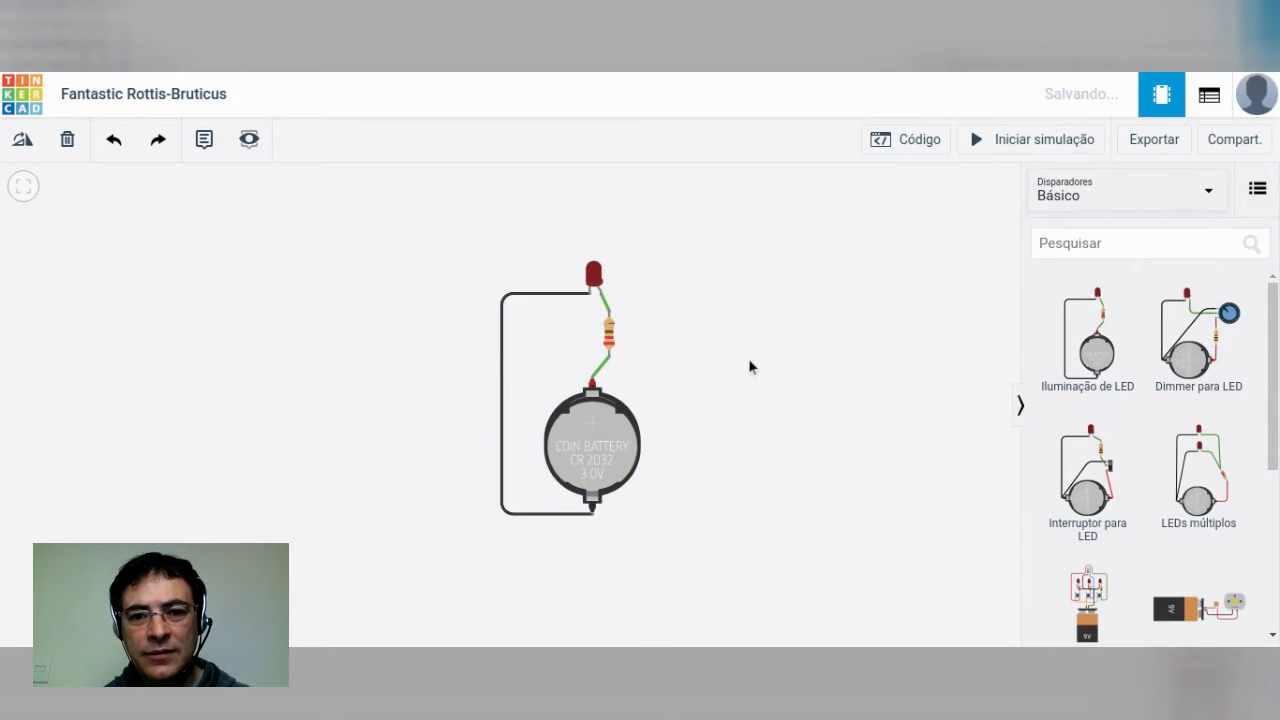
left_click(1044, 143)
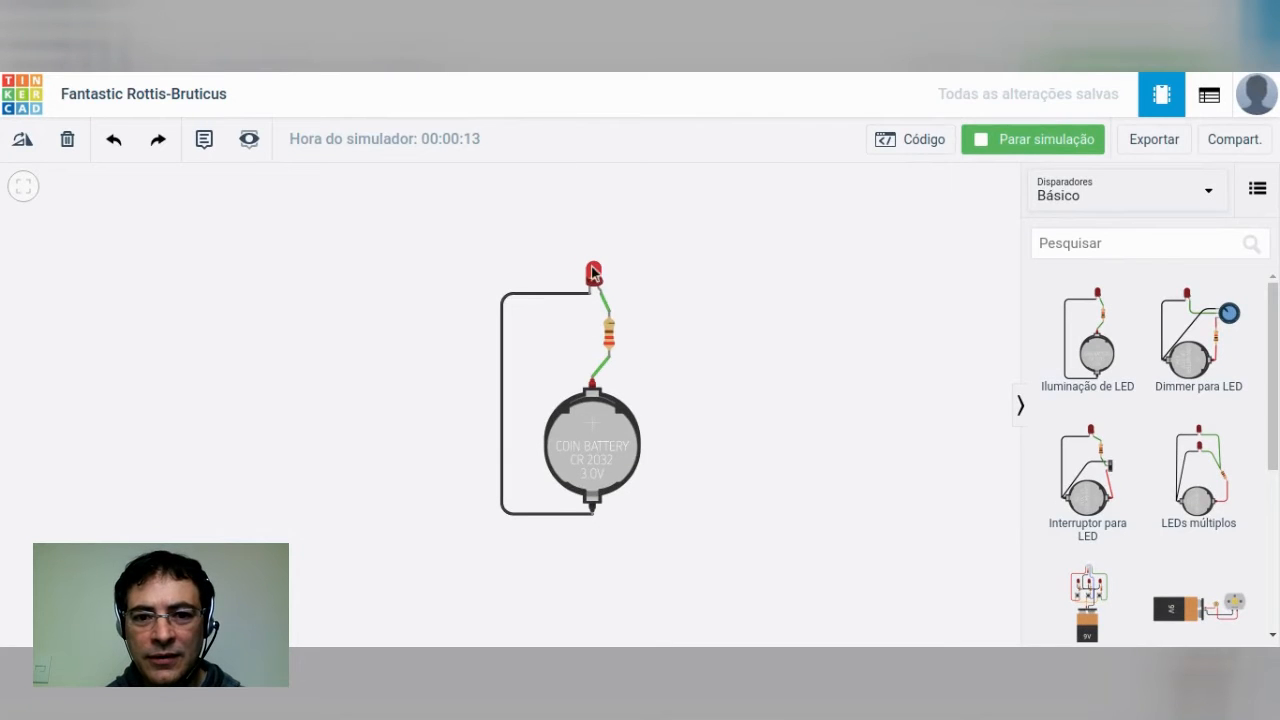
left_click(1021, 142)
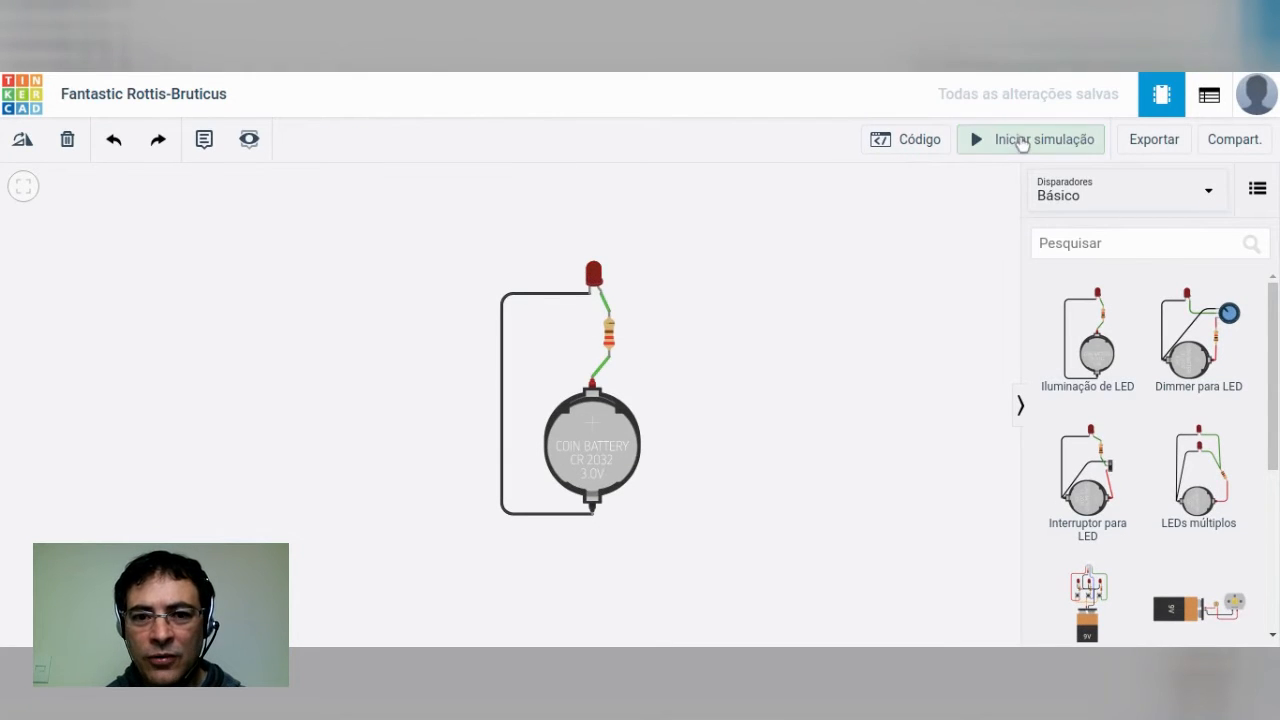
Step: Change the LED's colour to yellow and start the circuit simulation
left_click(594, 277)
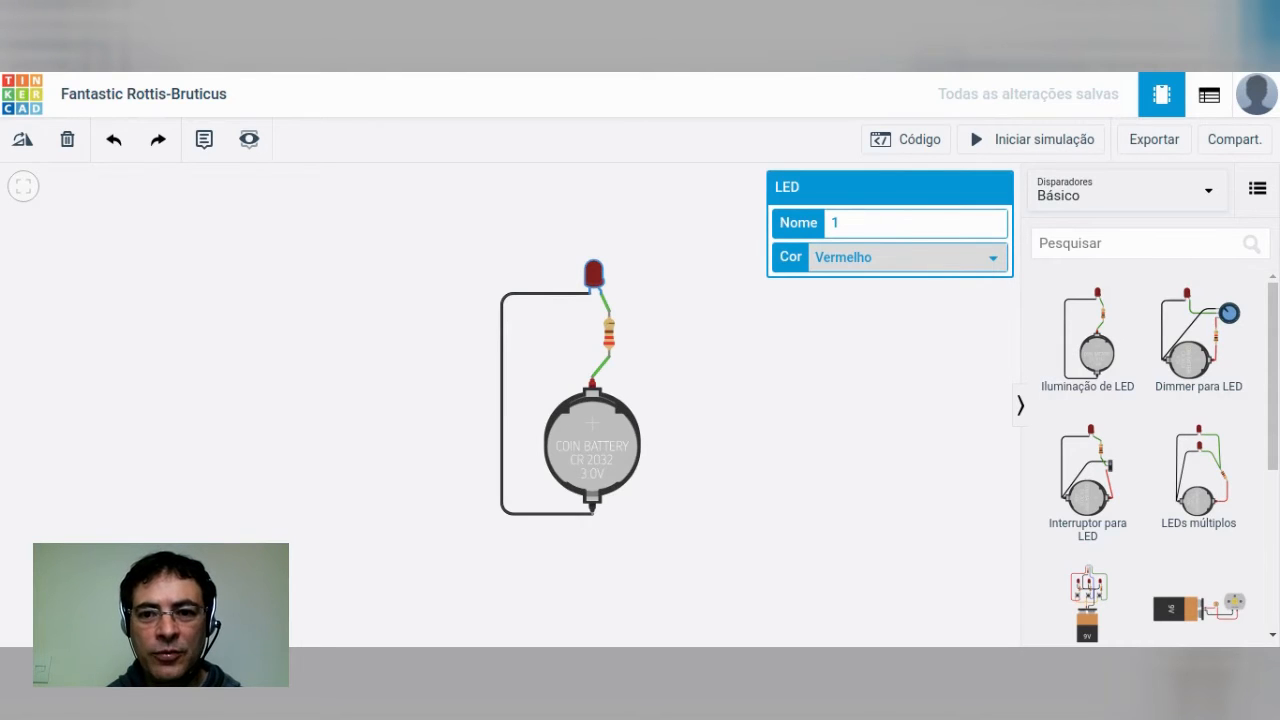
left_click(838, 306)
left_click(791, 313)
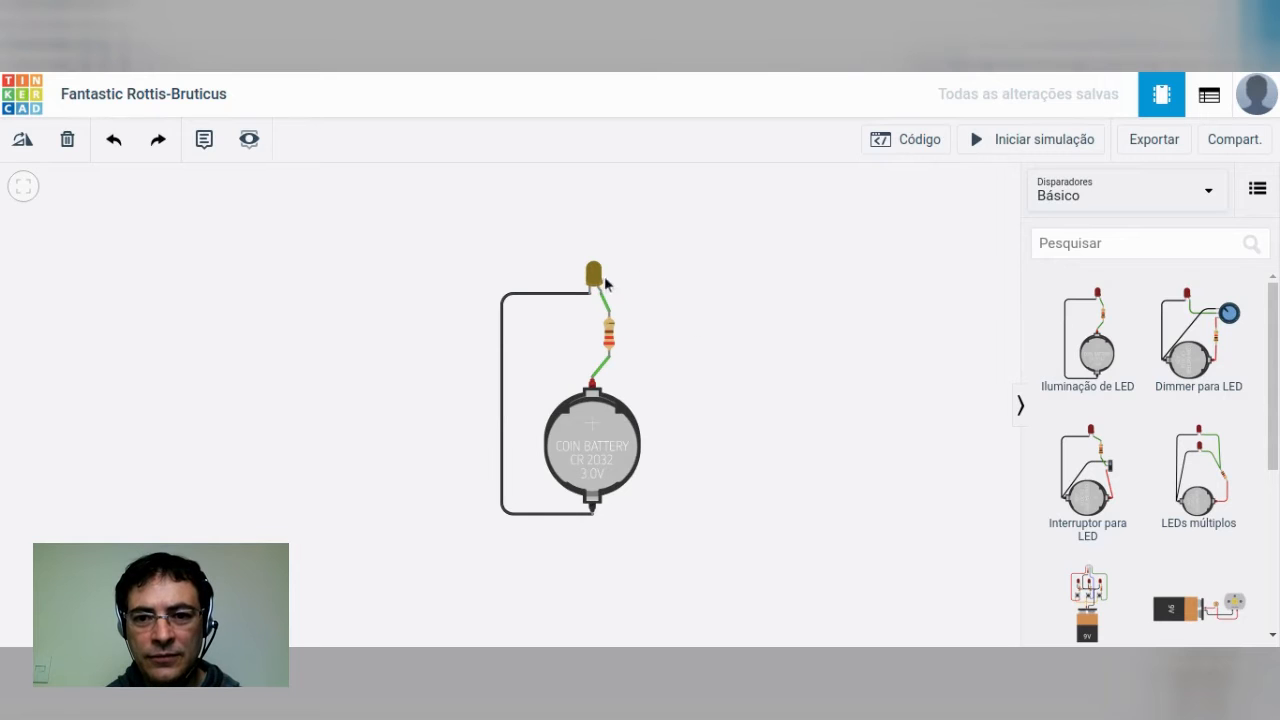
left_click(1033, 145)
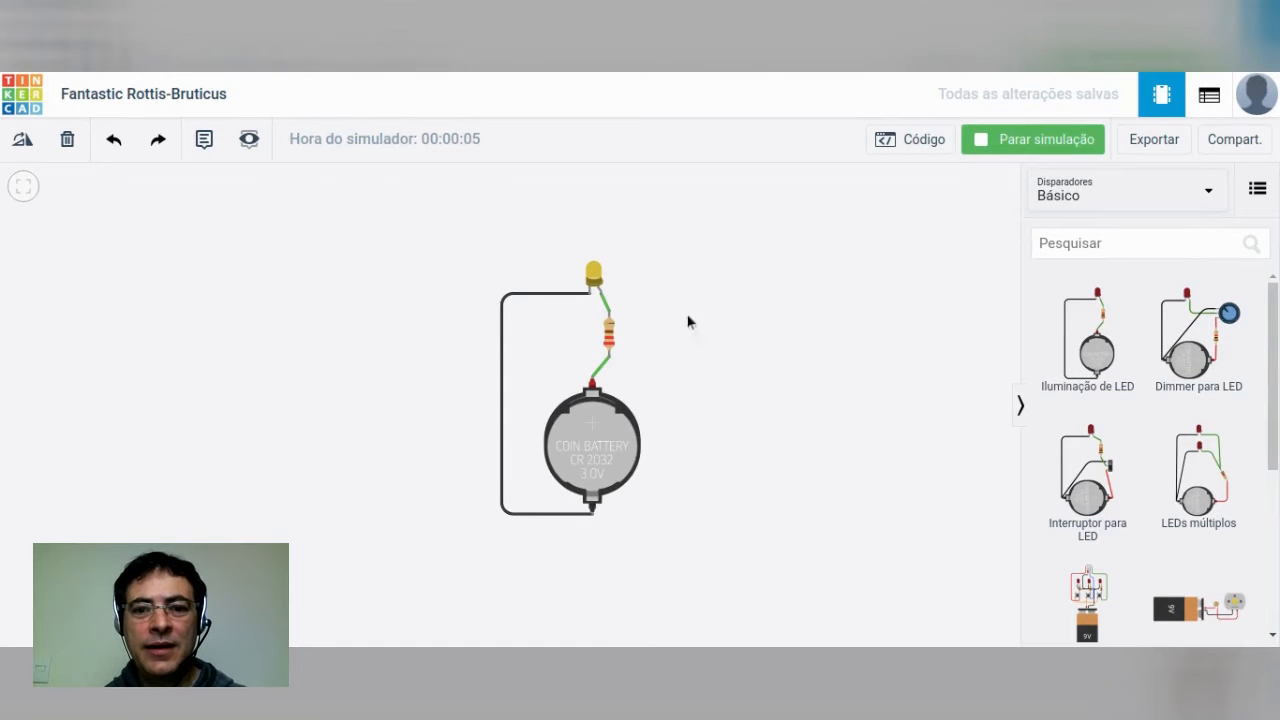
Step: Set the resistor's resistance to 10 Ω while the simulation runs and inspect the LED's warning
left_click(608, 332)
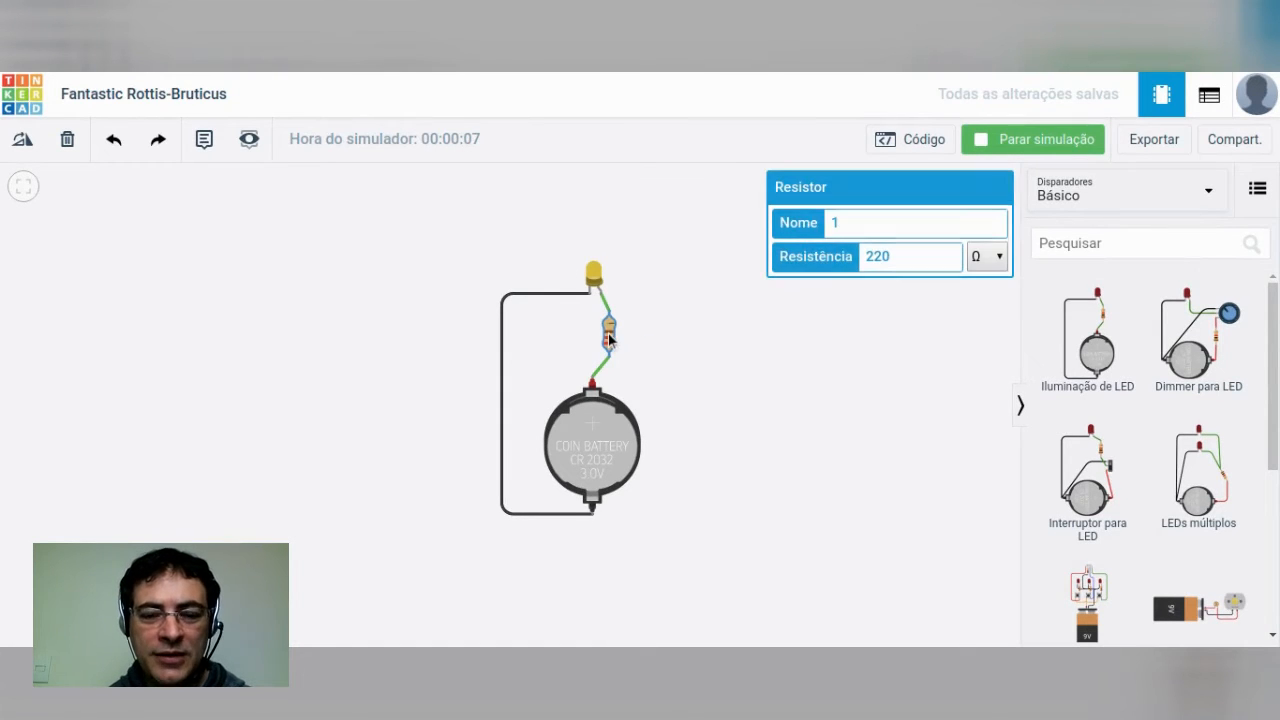
left_click(877, 256)
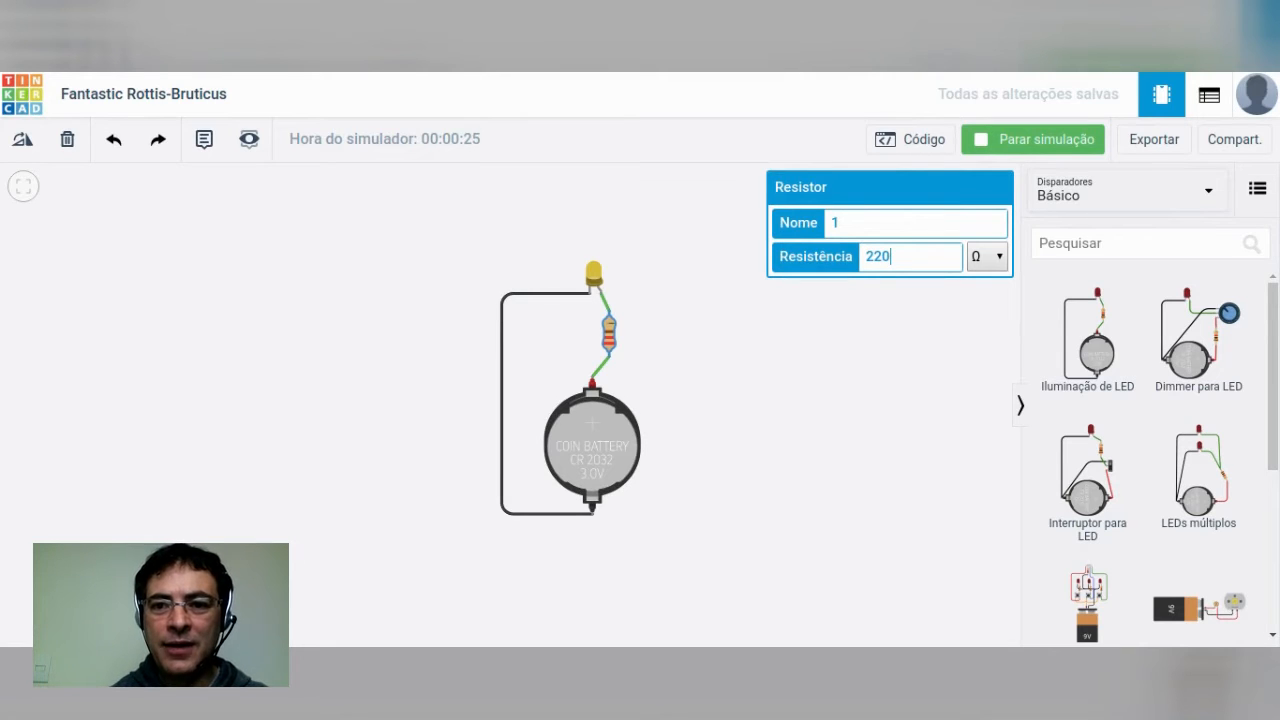
key("BackSpace")
key("BackSpace")
key("BackSpace")
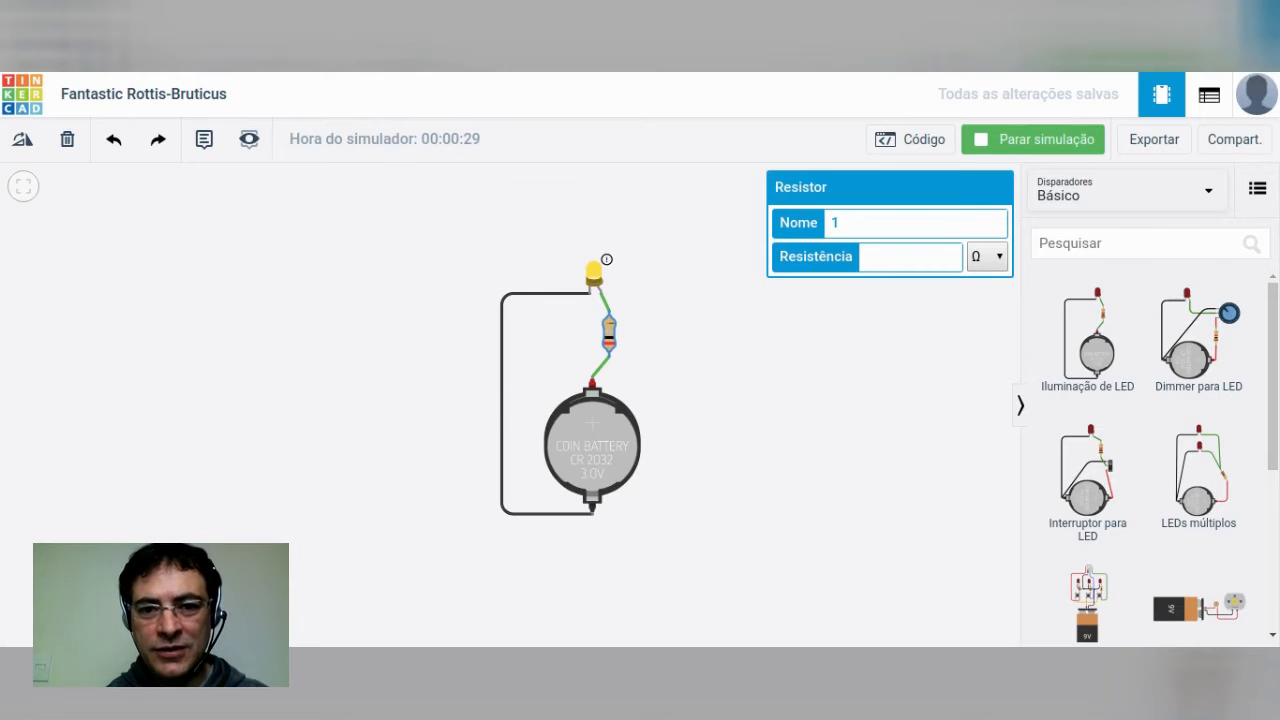
type("10")
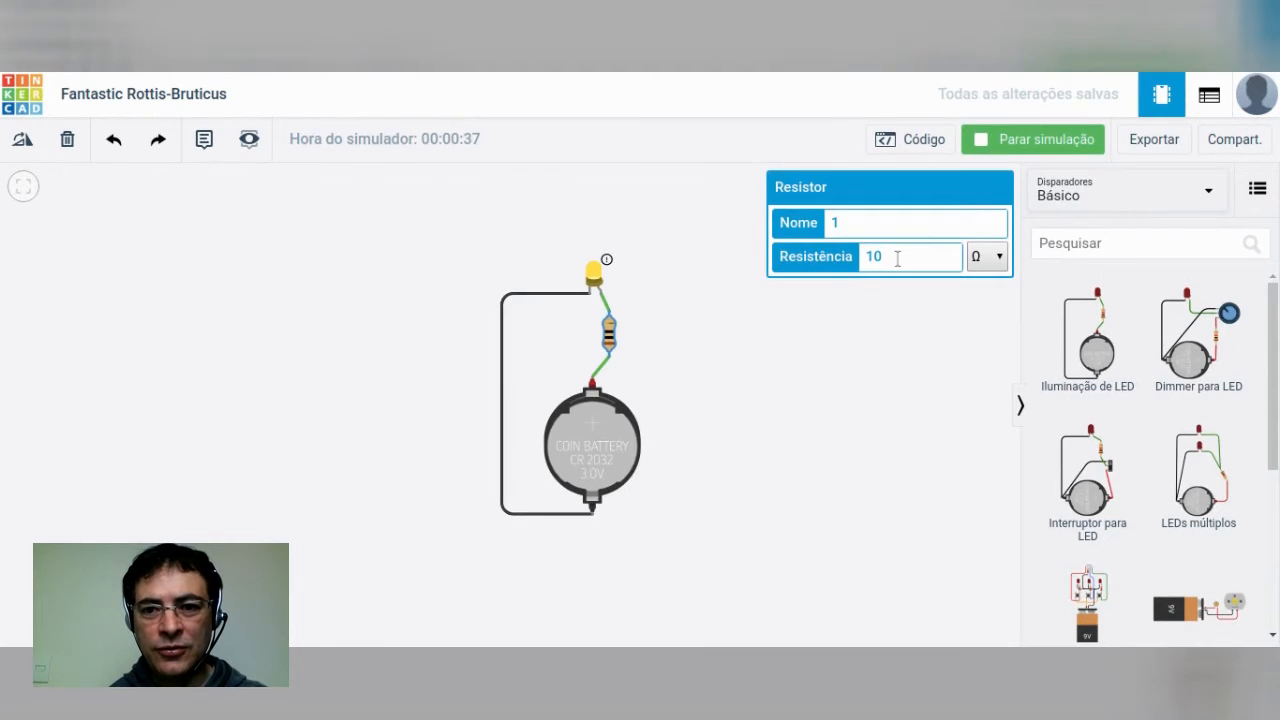
mouse_move(610, 262)
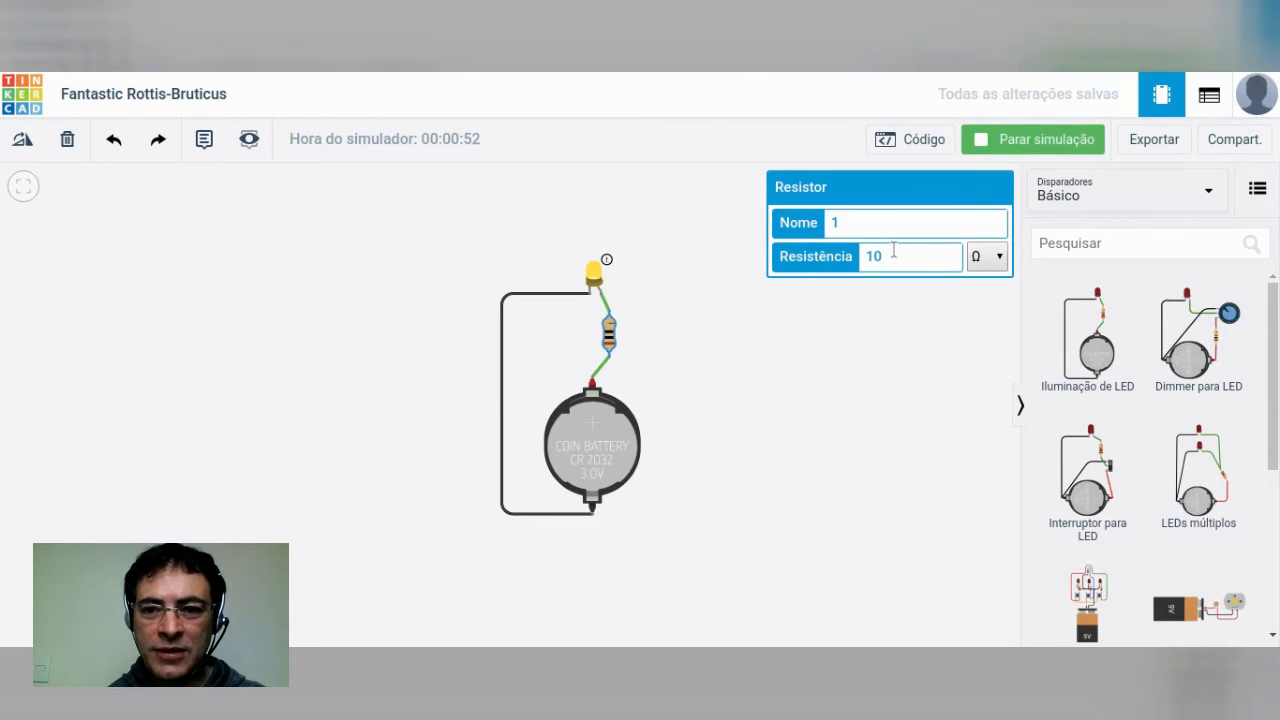
Step: Lower the resistor's resistance to 5 Ω and 1 Ω, ending at 0 Ω, with the simulation running
key("BackSpace")
key("BackSpace")
type("5")
left_click_drag(886, 254, 820, 250)
type("1")
type("0")
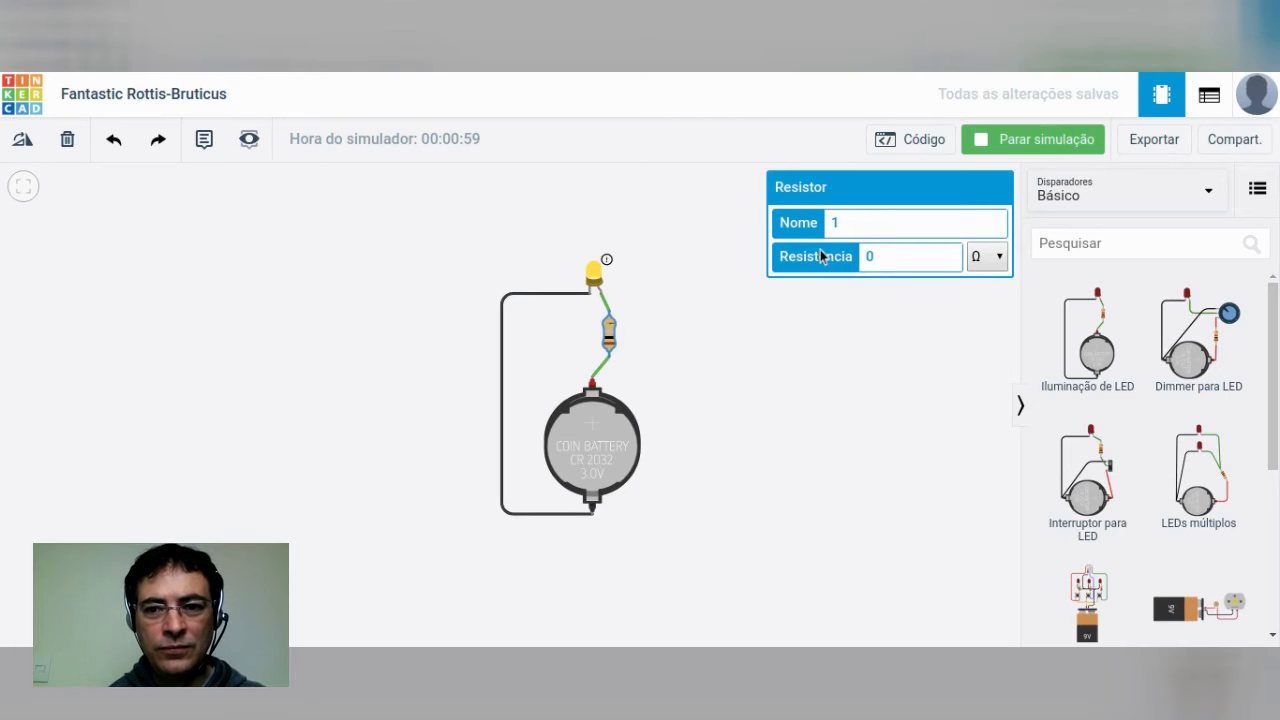
Step: Inspect the LED's current warning, and set the resistor's resistance to 100 Ω with the simulation running
left_click(913, 228)
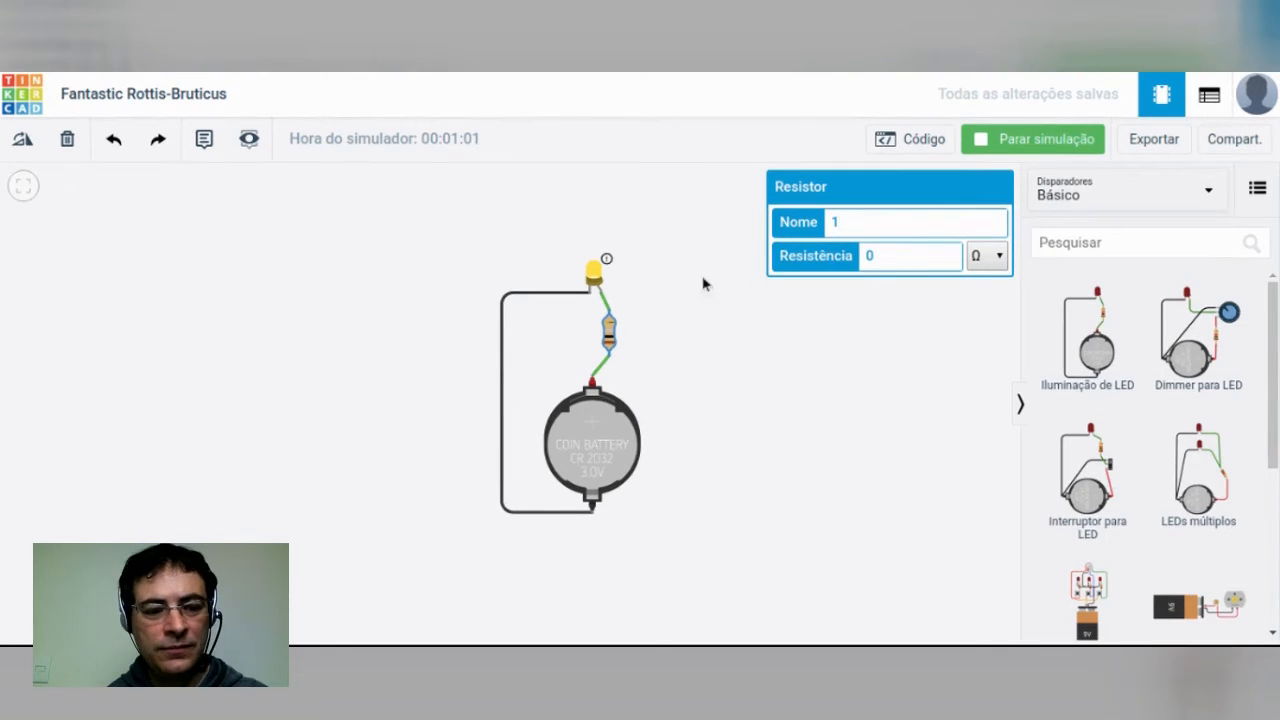
mouse_move(606, 260)
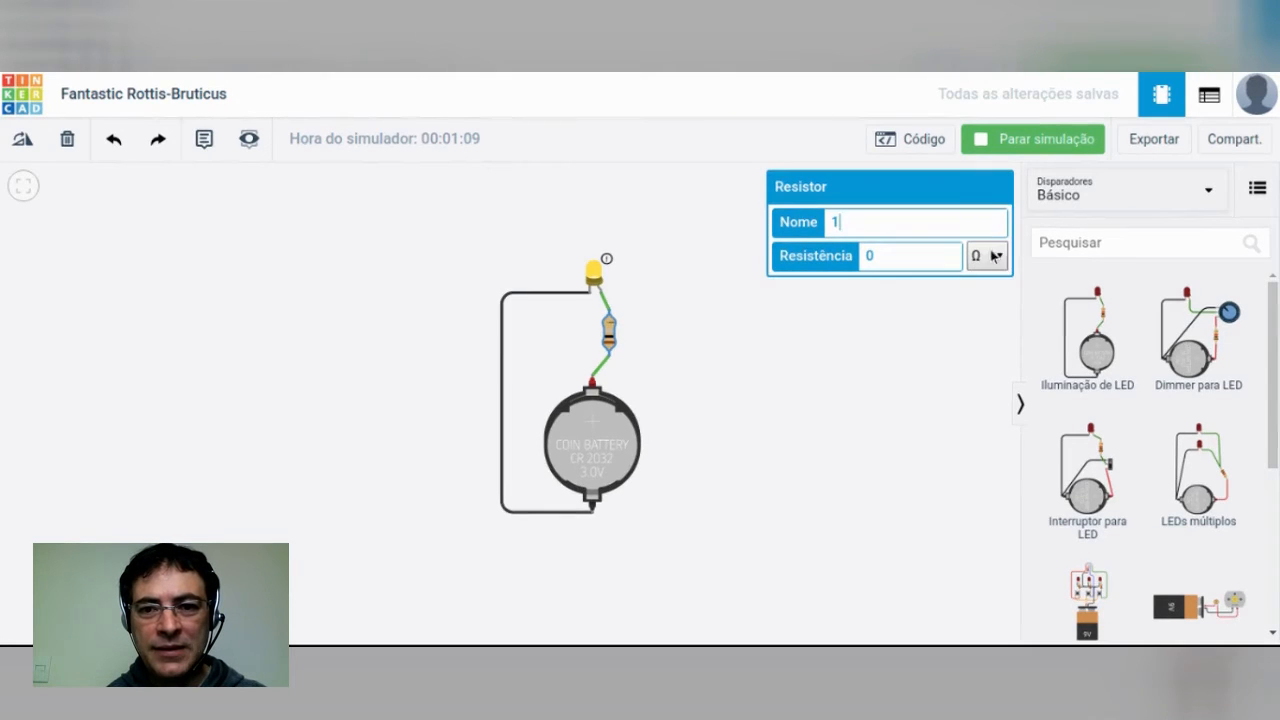
double_click(900, 257)
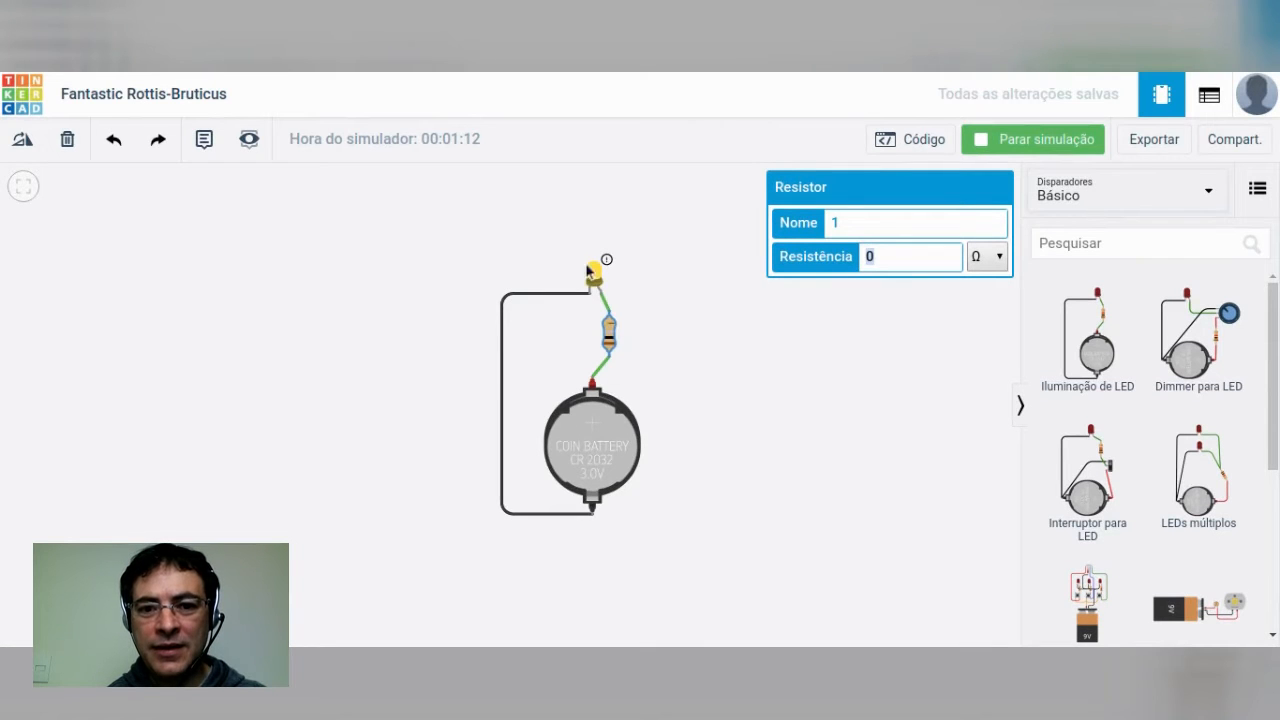
mouse_move(600, 280)
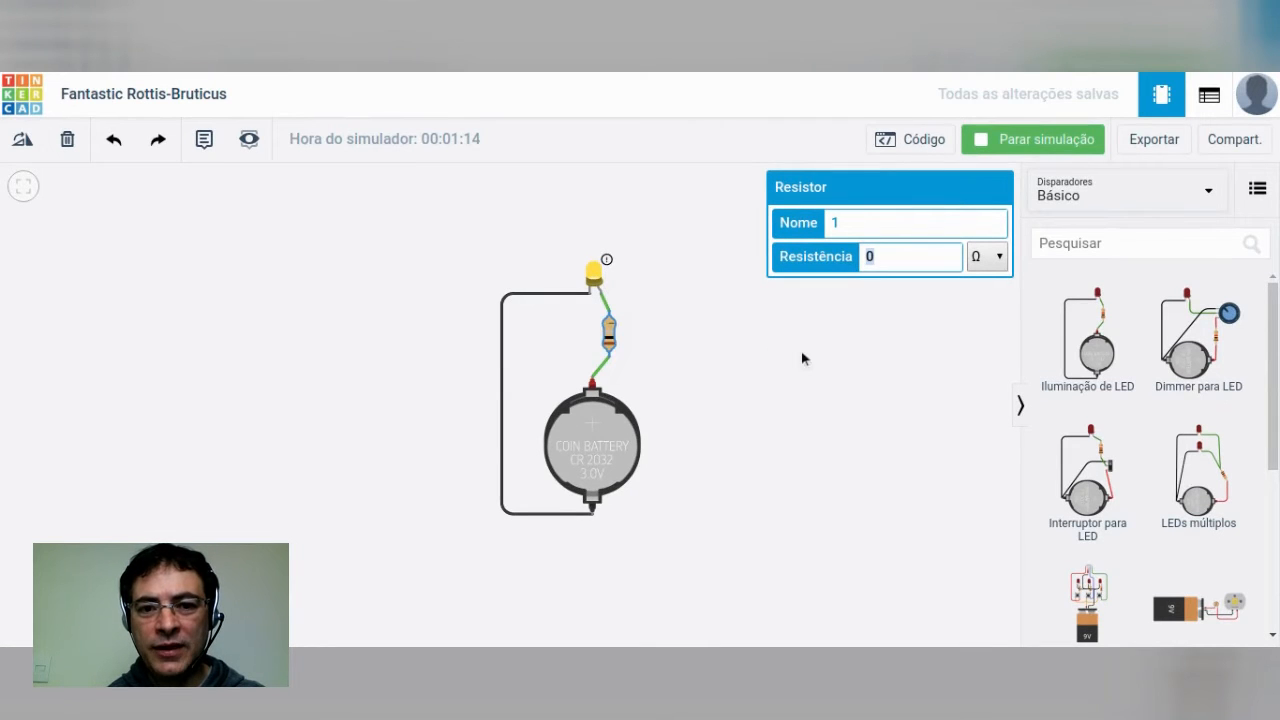
left_click(891, 255)
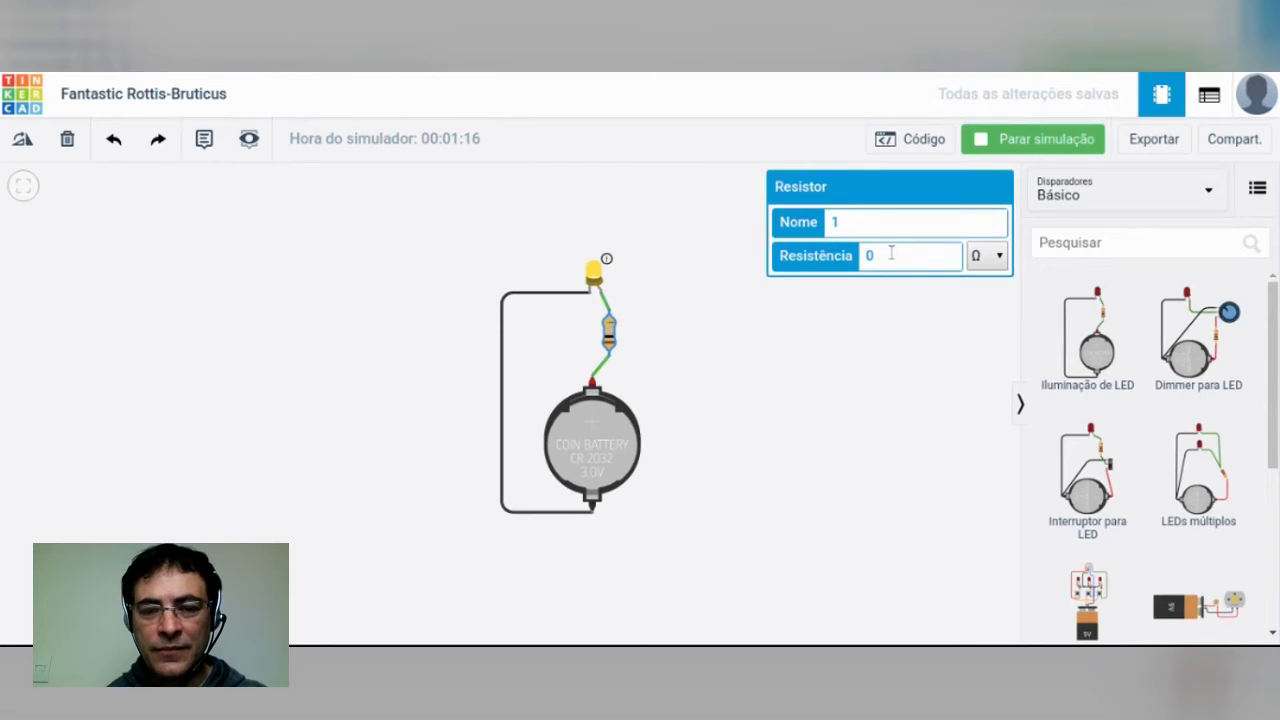
left_click(887, 255)
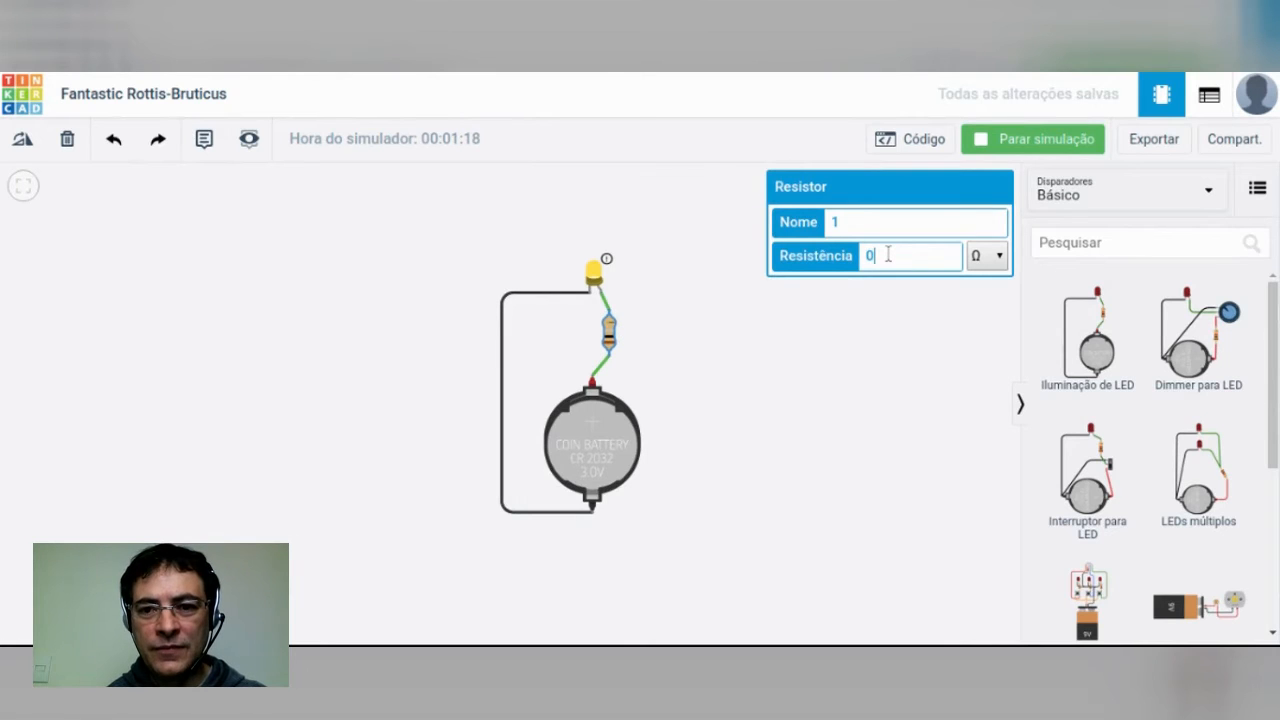
key("BackSpace")
type("100")
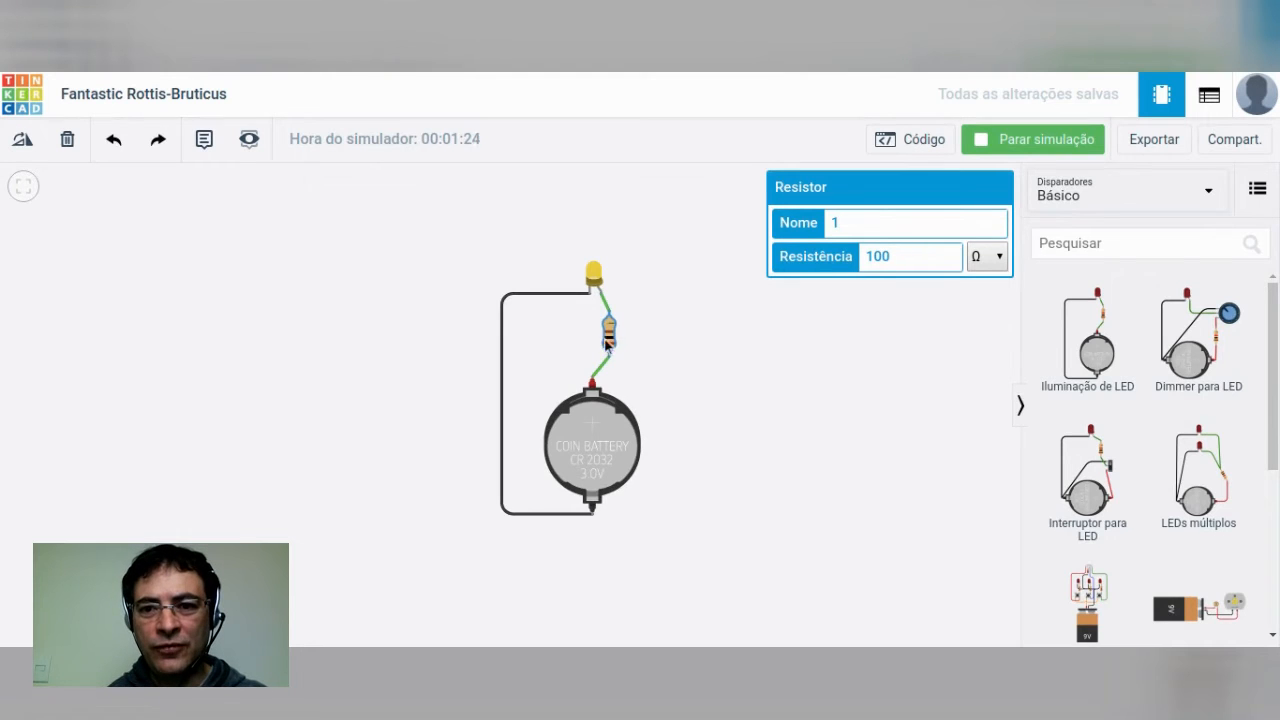
left_click(700, 345)
Step: Raise the resistor's resistance to 200 Ω while the simulation runs
left_click(608, 337)
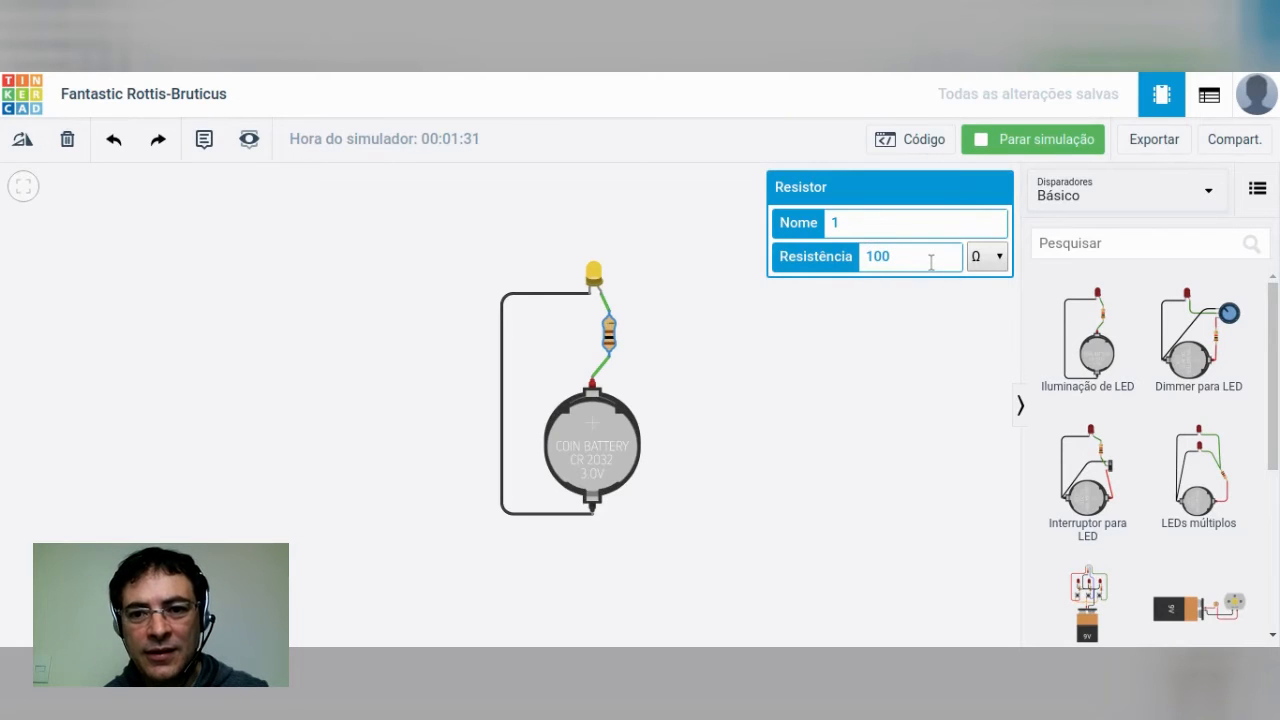
key("BackSpace")
type("2")
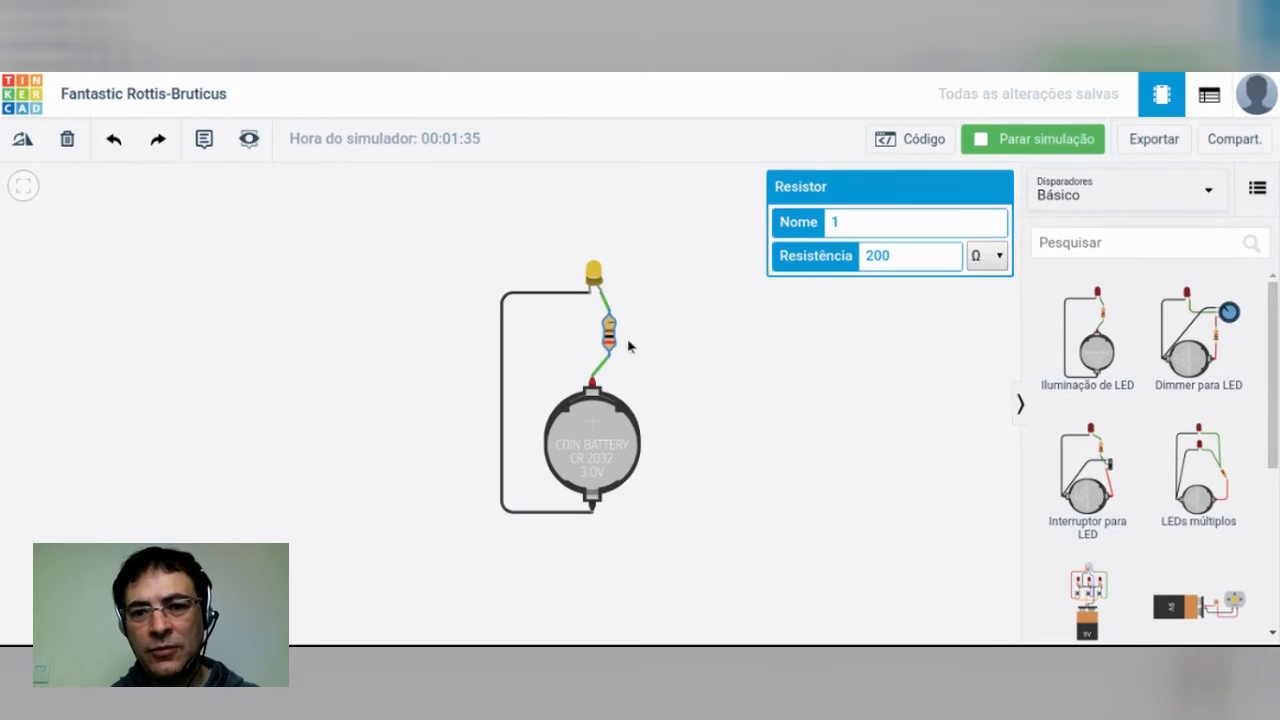
left_click(680, 325)
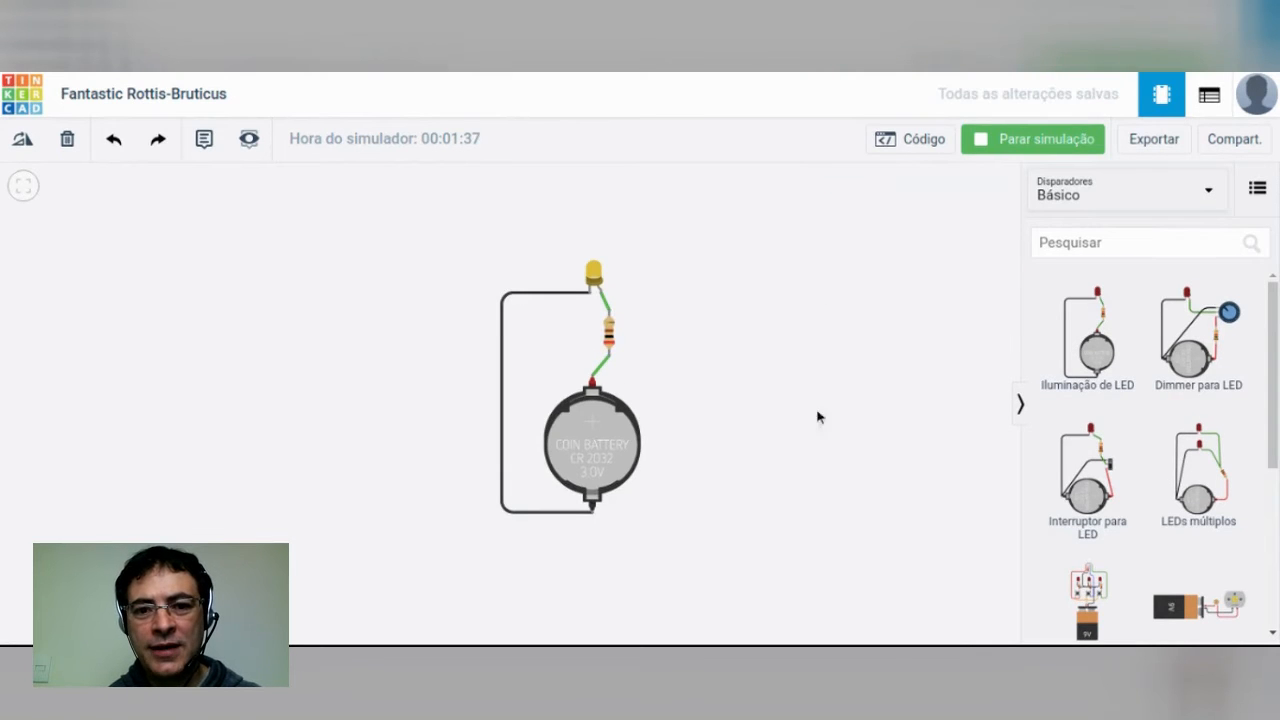
Step: Delete the 3 V coin battery from the circuit, keeping the LED and resistor
left_click(622, 453)
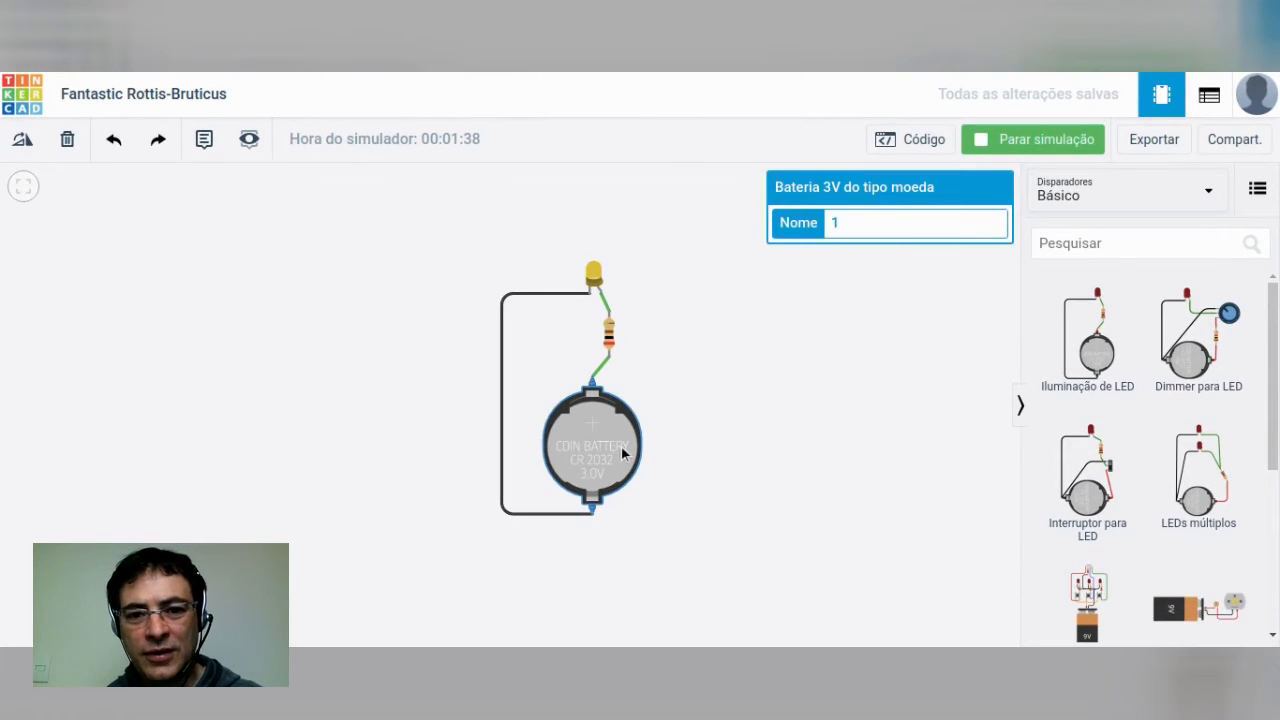
key("Delete")
left_click(609, 338)
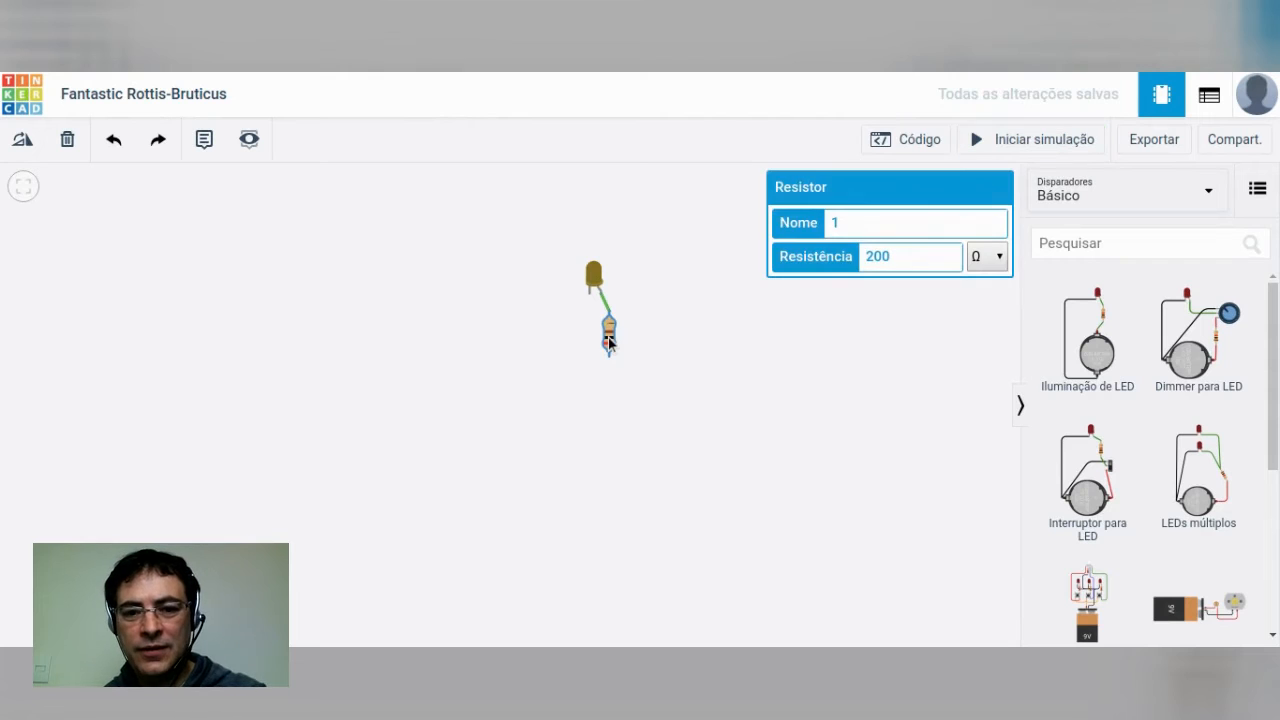
left_click(648, 368)
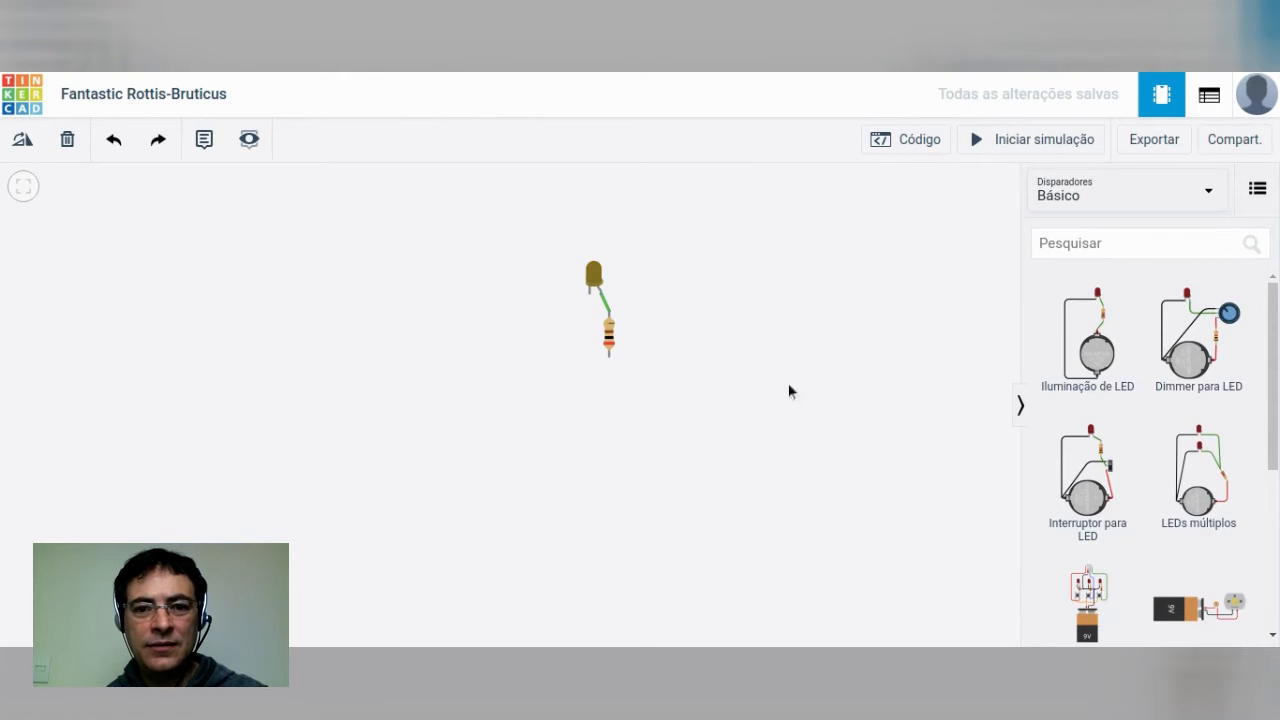
Step: Place a 1.5 V AA battery below the resistor, set its count to 2 batteries, and align its terminals under the LED and resistor
scroll(1140, 495, "down", 1)
scroll(1152, 520, "down", 8)
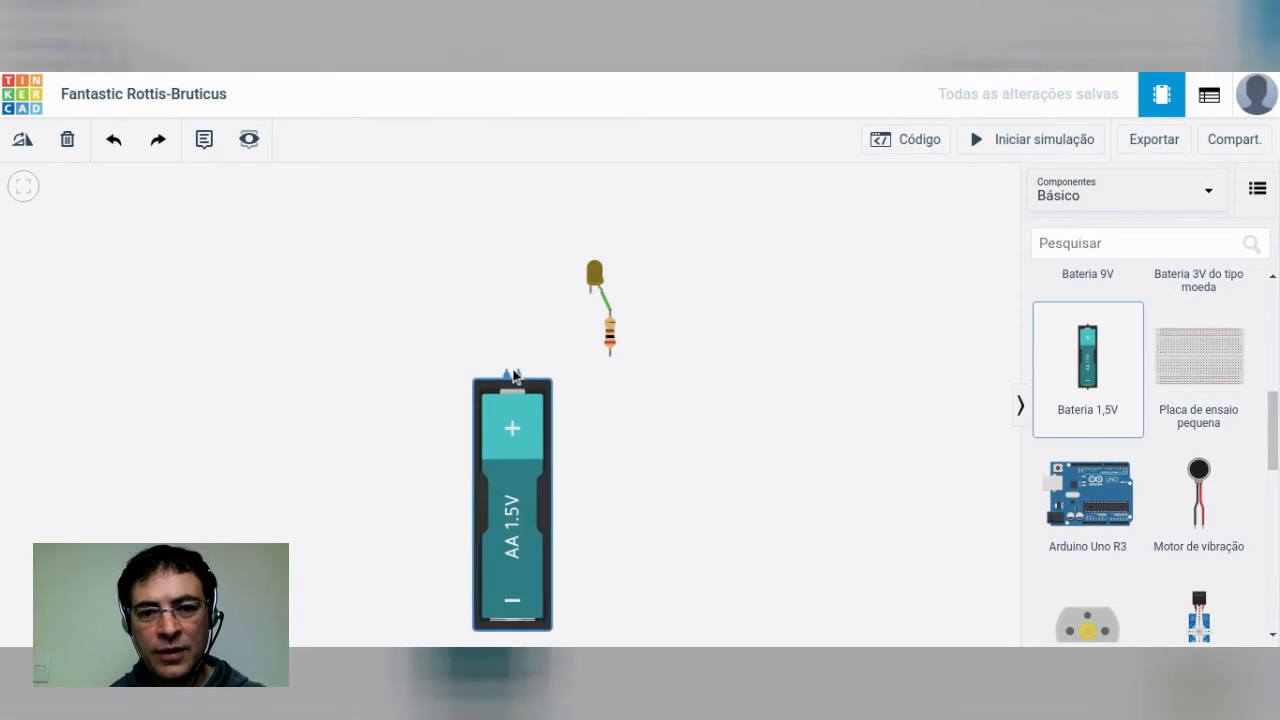
left_click(529, 392)
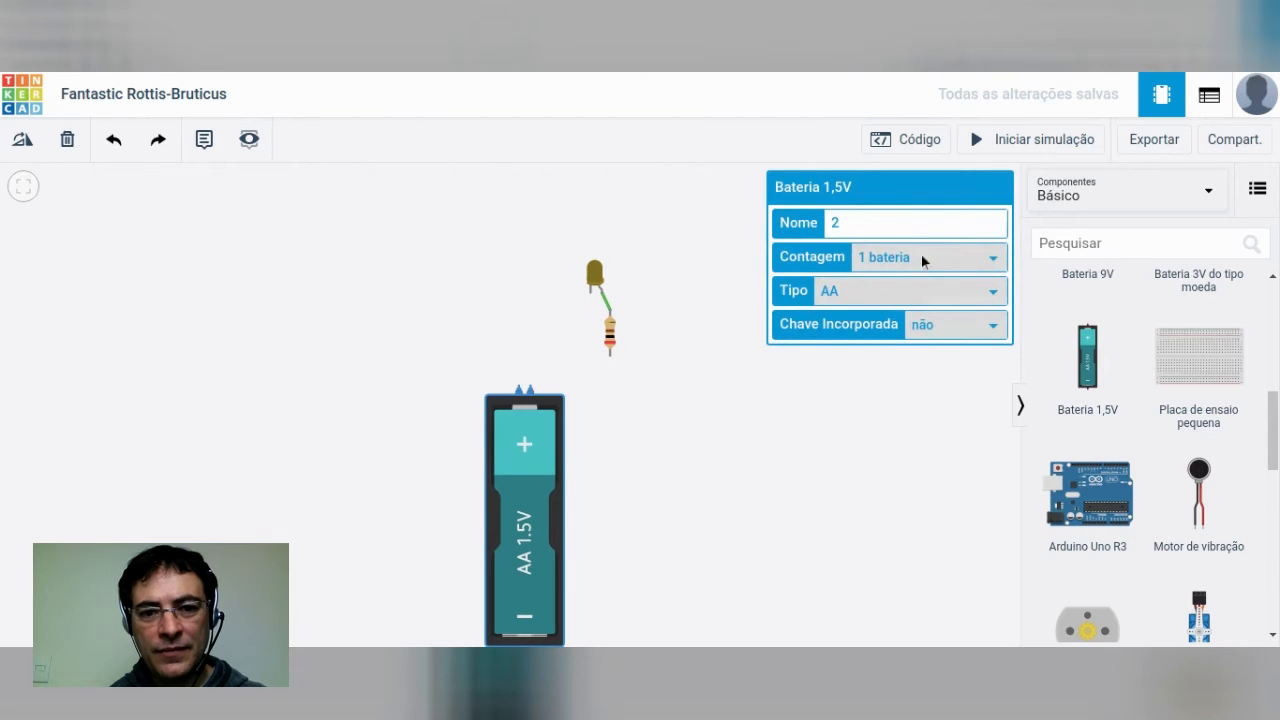
left_click(921, 261)
left_click(898, 293)
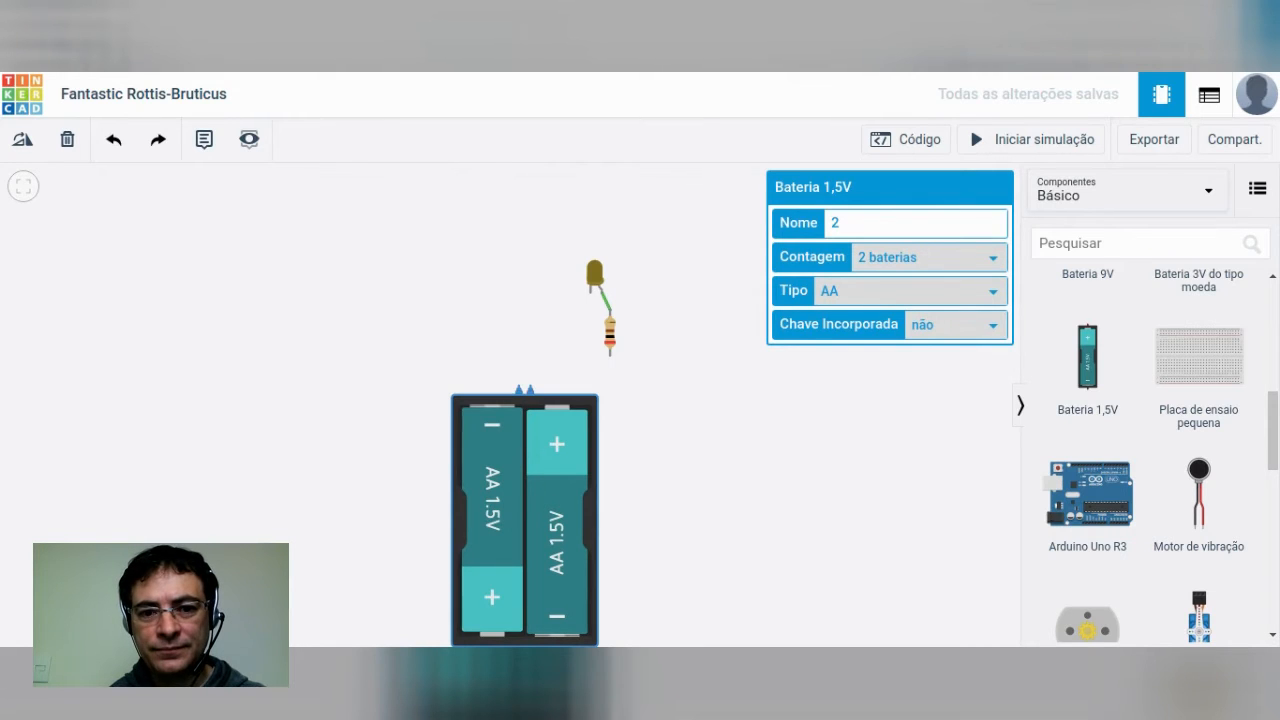
left_click(699, 280)
left_click_drag(577, 450, 638, 471)
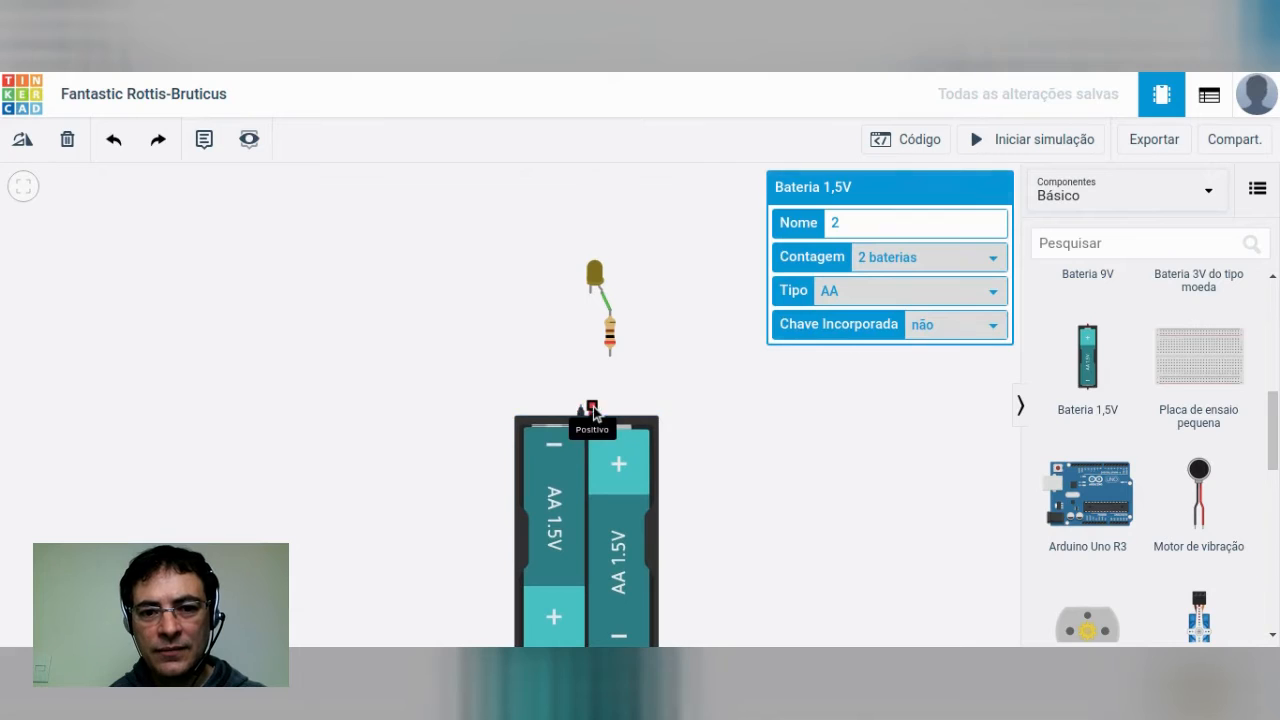
Step: Wire the battery pack's positive terminal to the resistor's free end and its negative terminal to the LED's cathode
left_click(593, 412)
left_click(610, 357)
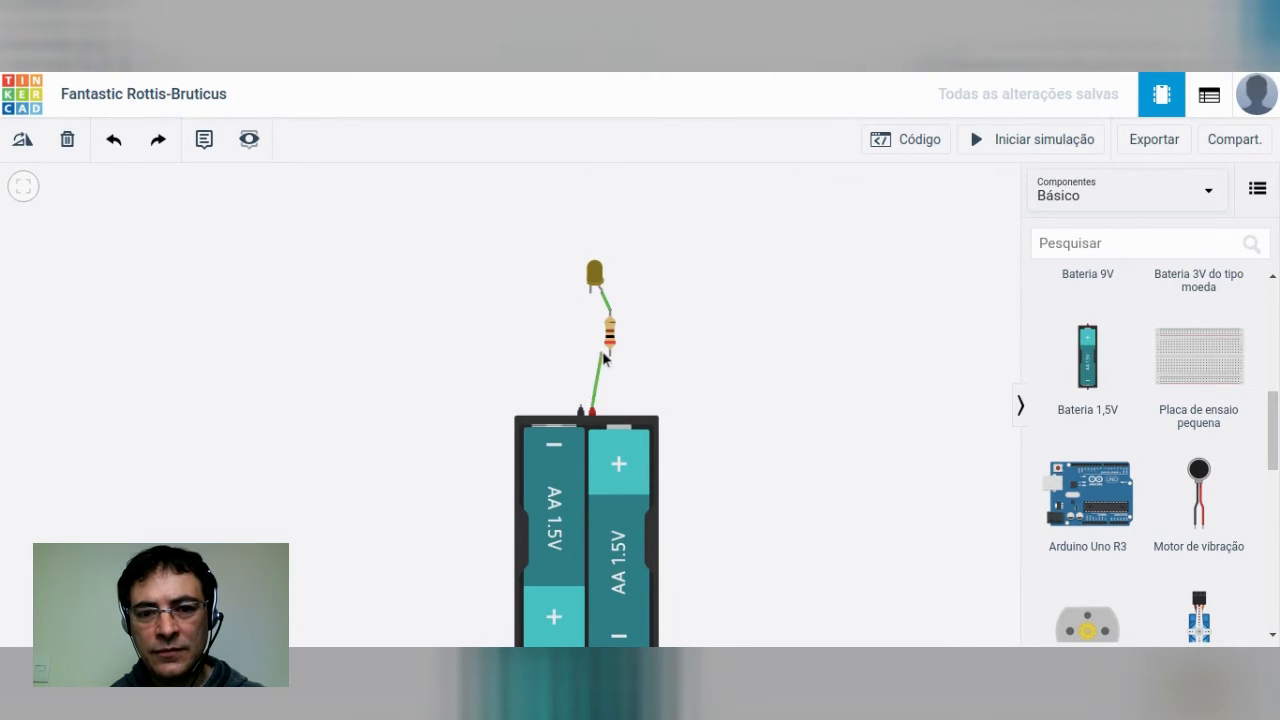
left_click(610, 357)
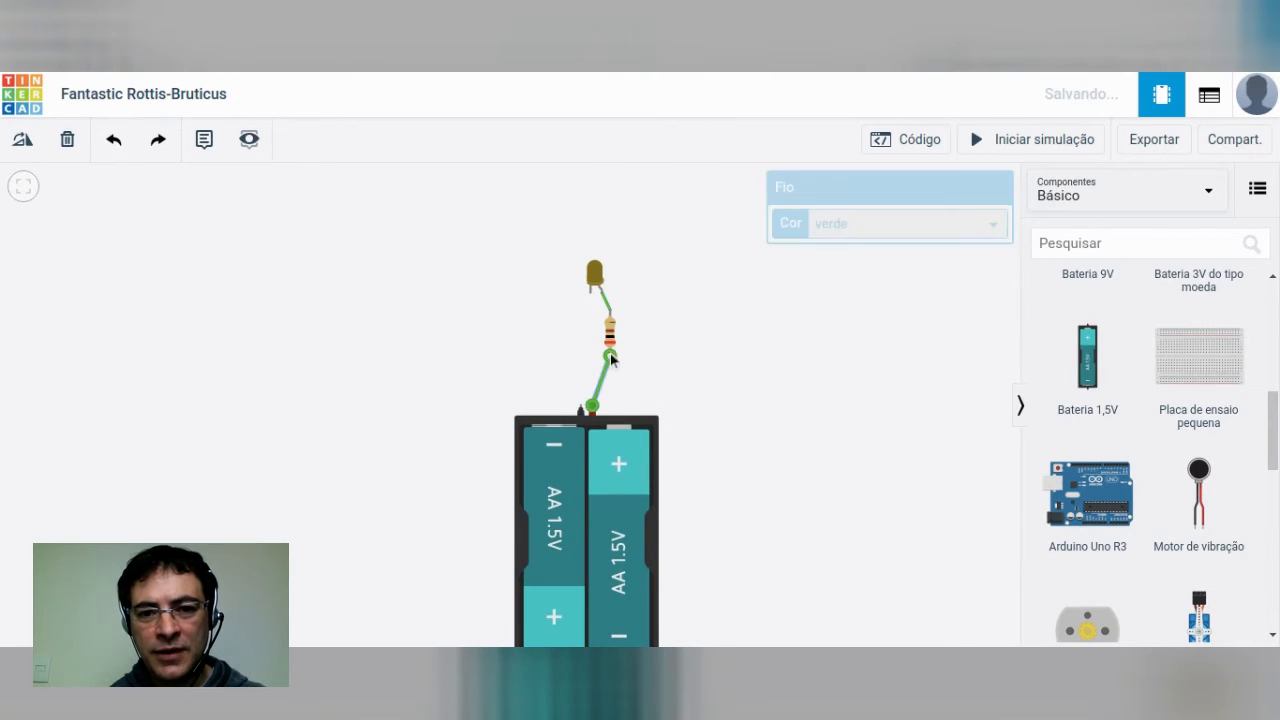
left_click(581, 408)
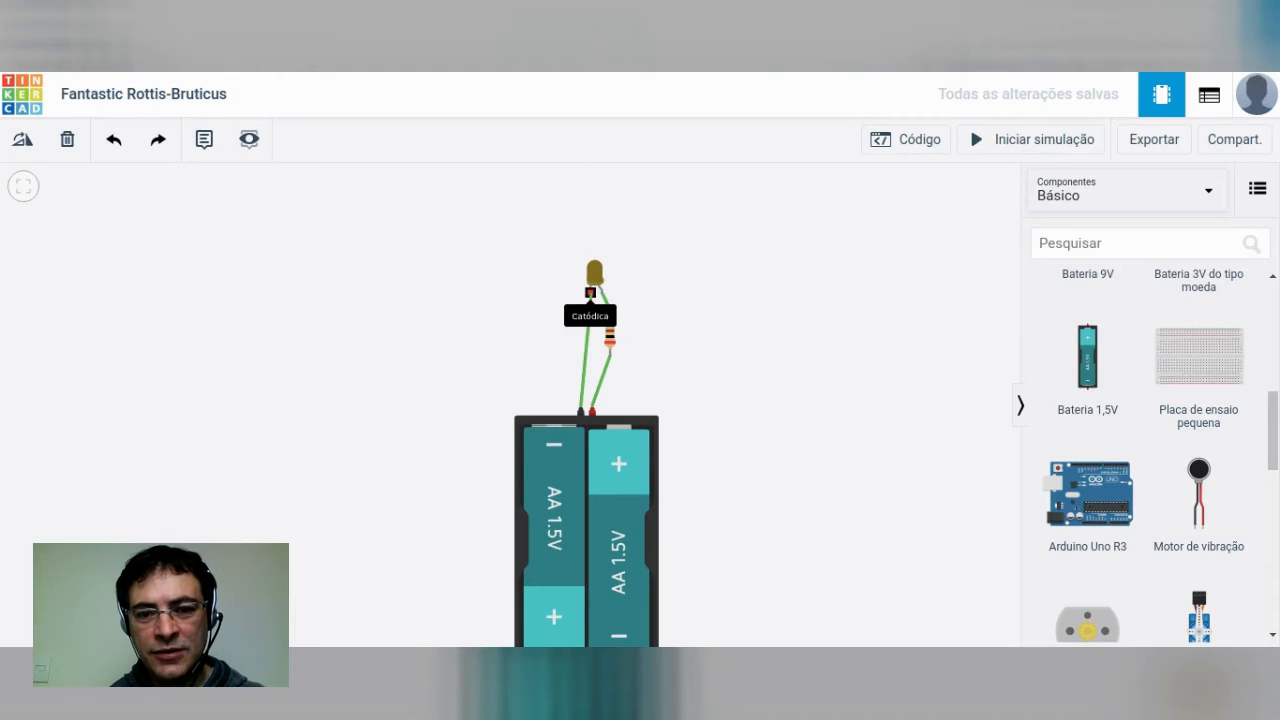
left_click(590, 292)
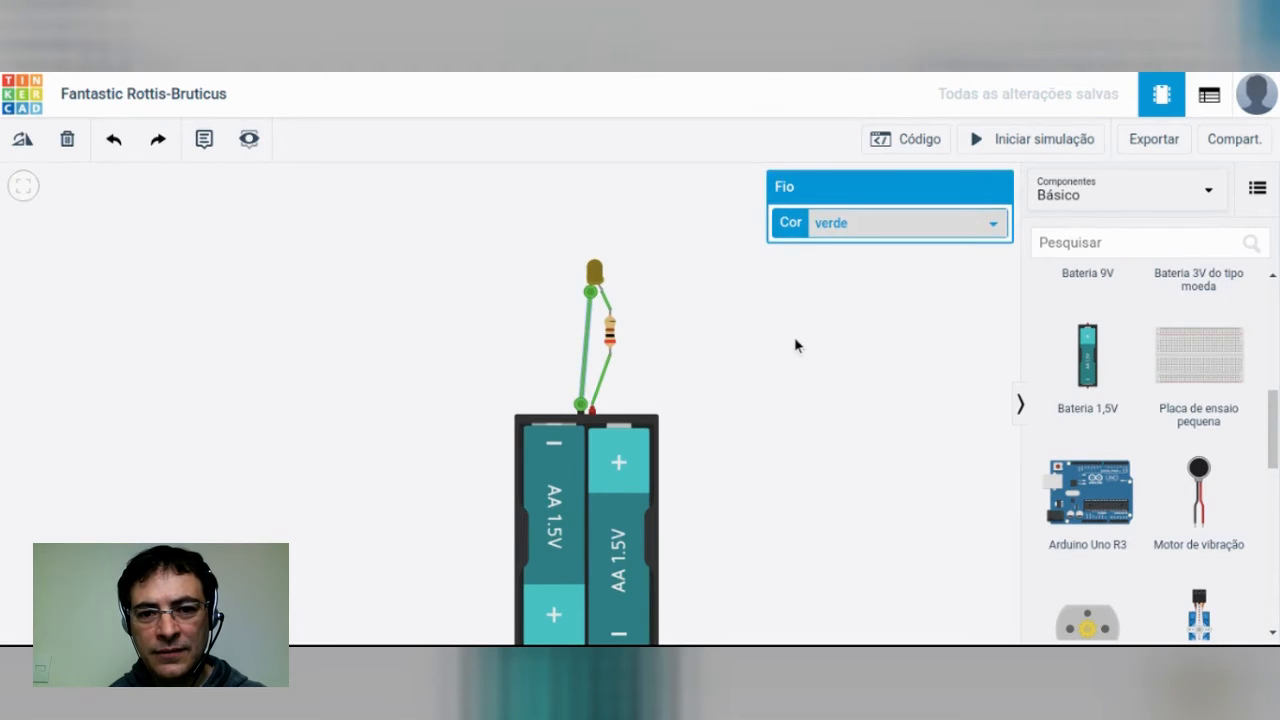
left_click(637, 330)
Step: Check the resistor's value, start the simulation of the rewired circuit, and view the battery pack's properties
left_click(610, 332)
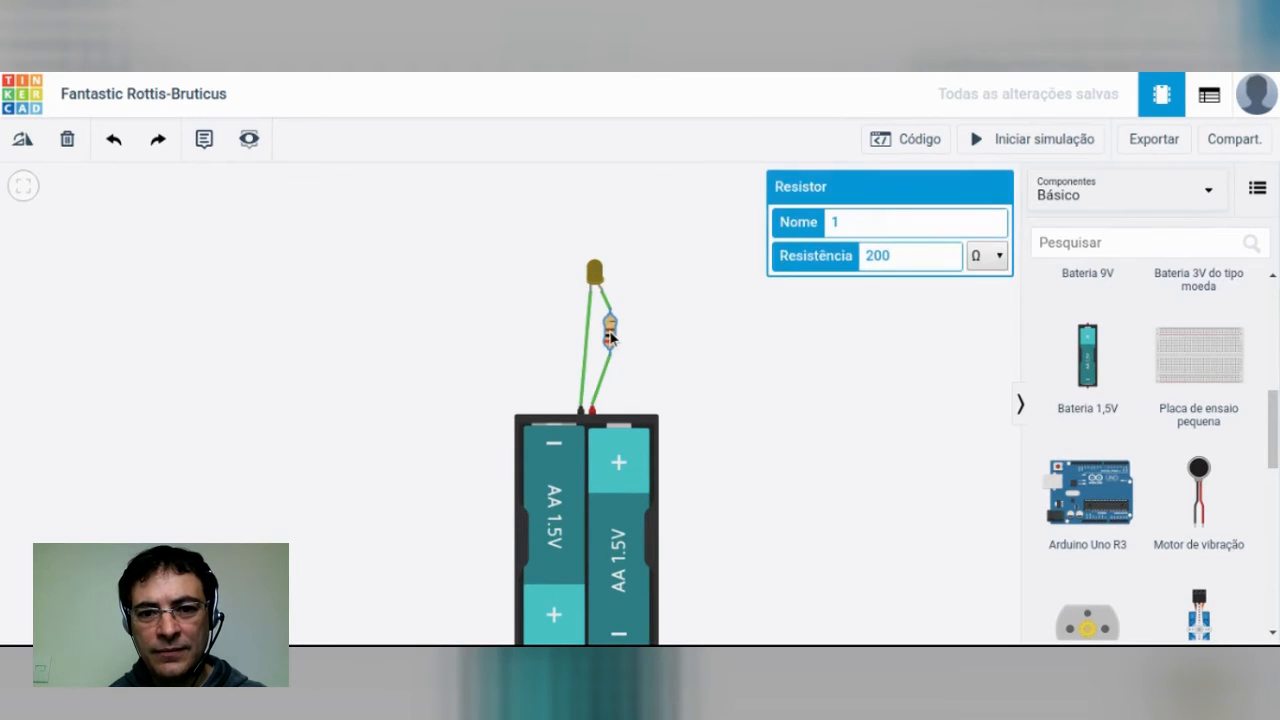
left_click(768, 355)
left_click(1024, 142)
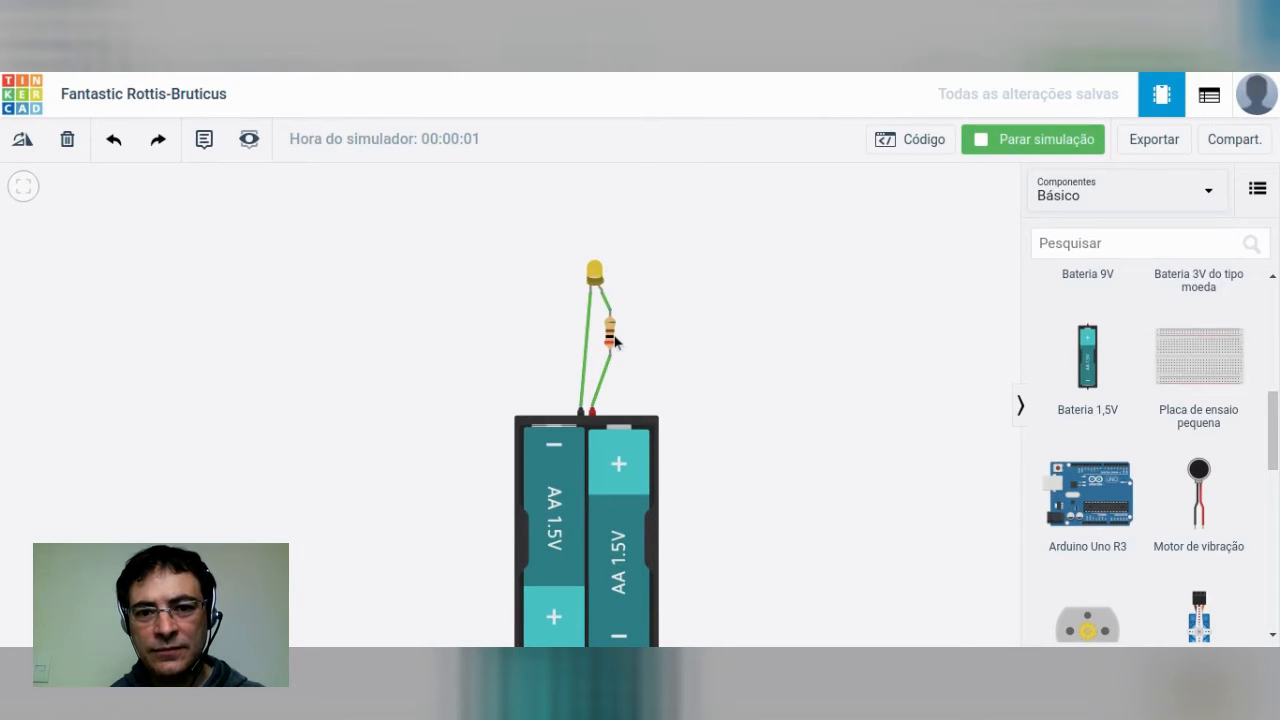
left_click(606, 481)
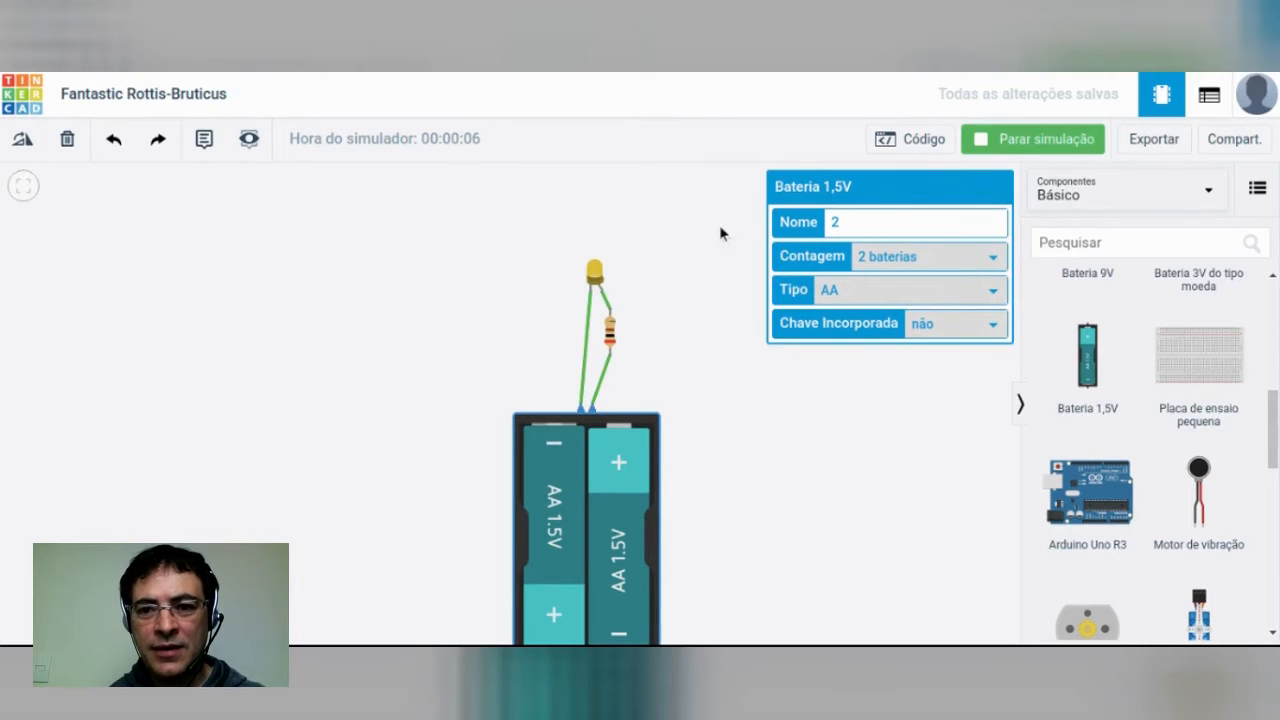
Step: Reduce the resistor's resistance to 100 Ω and then 10 Ω during the simulation, and inspect the LED's warning
left_click(608, 330)
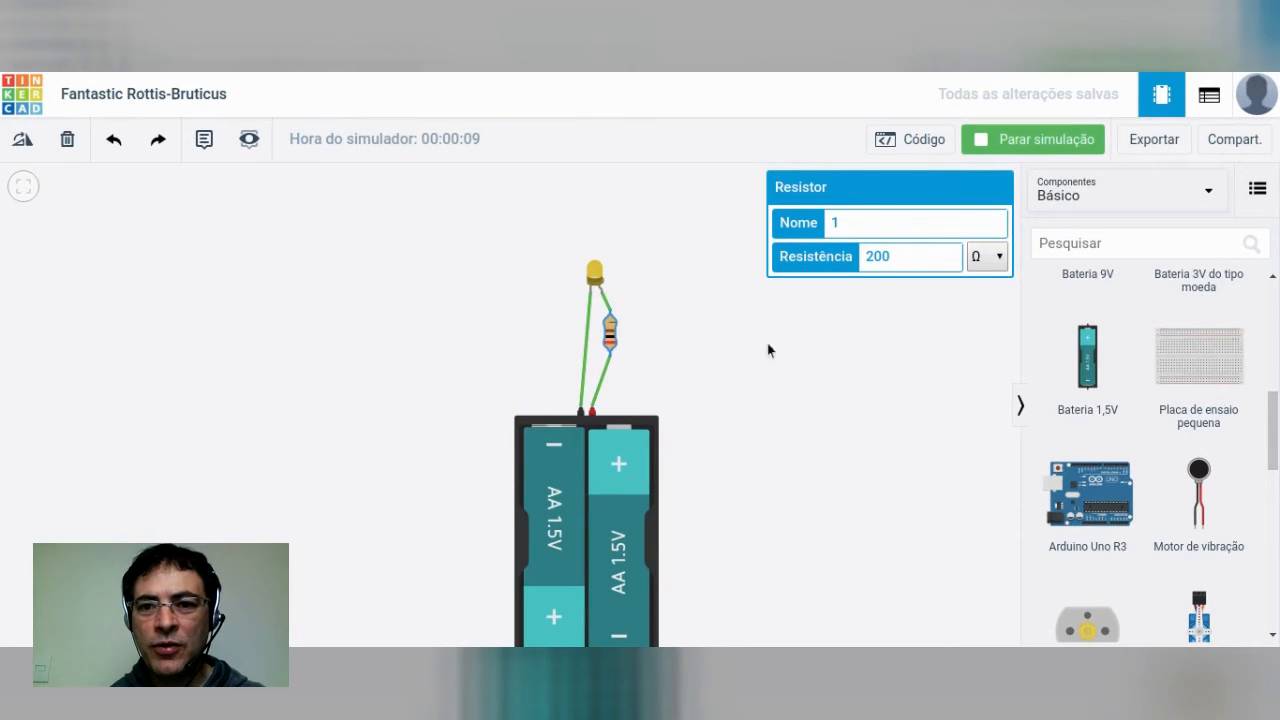
left_click(869, 256)
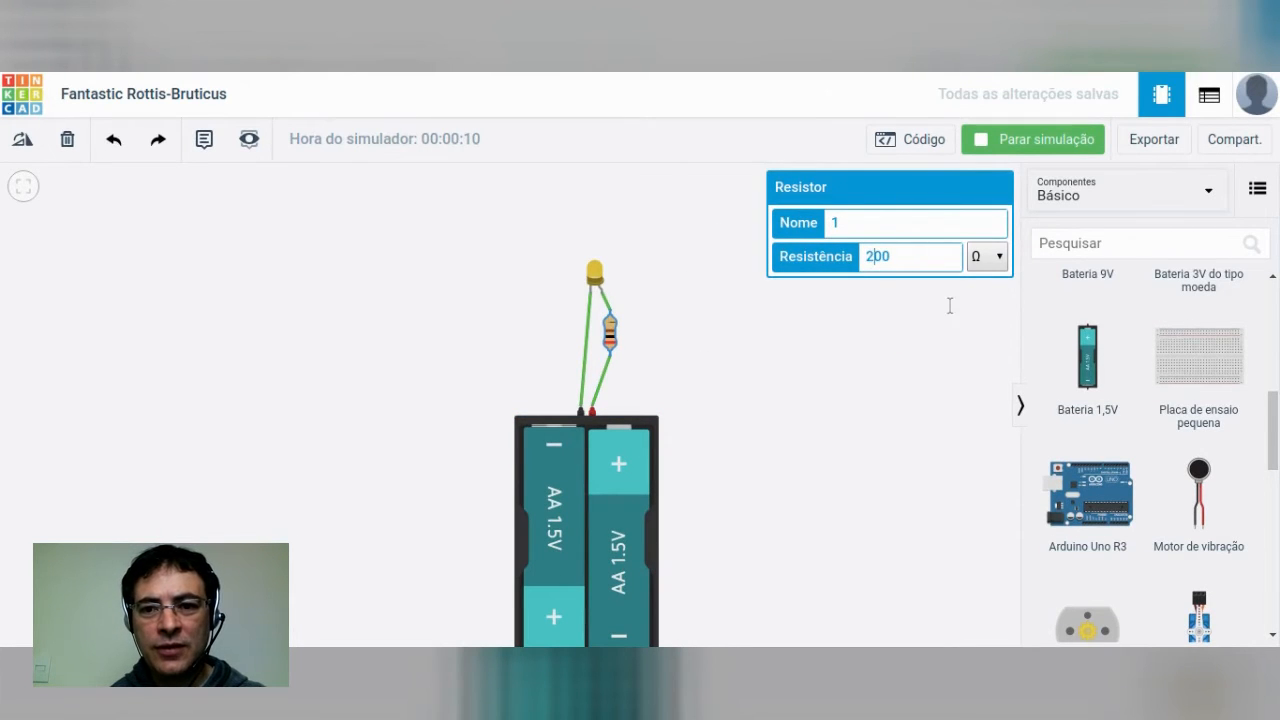
key("BackSpace")
type("1")
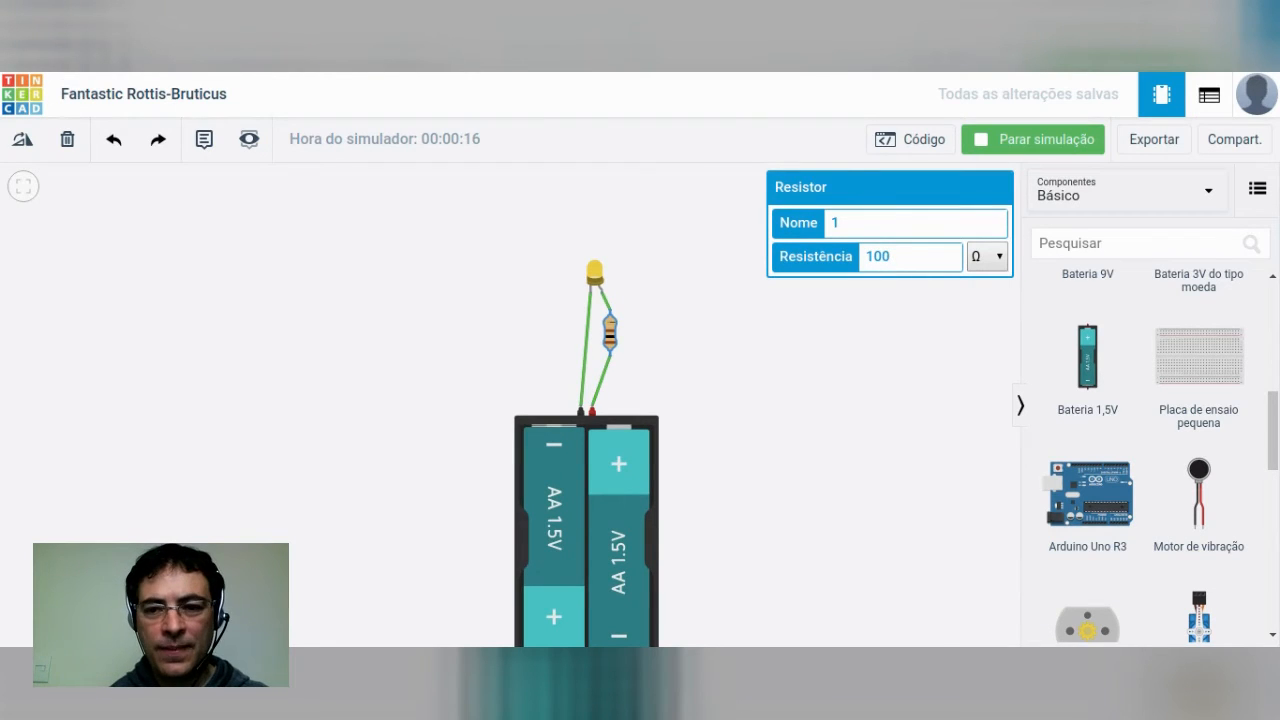
key("BackSpace")
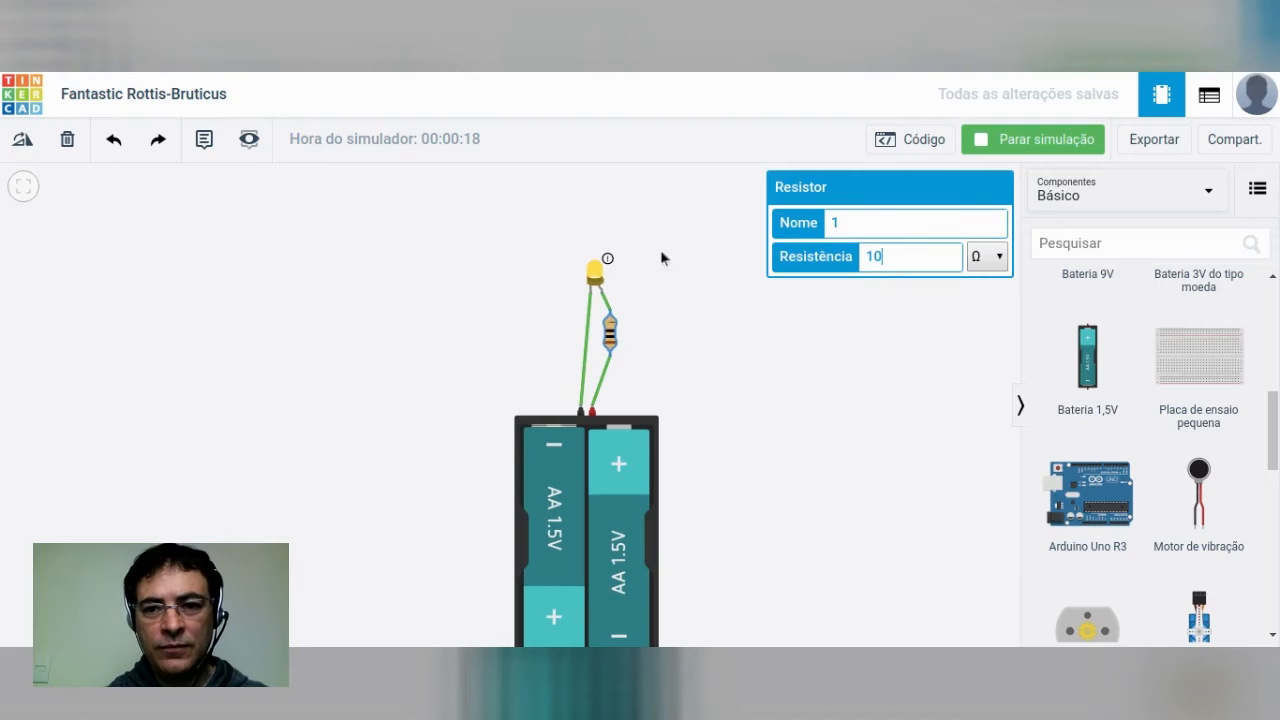
mouse_move(609, 260)
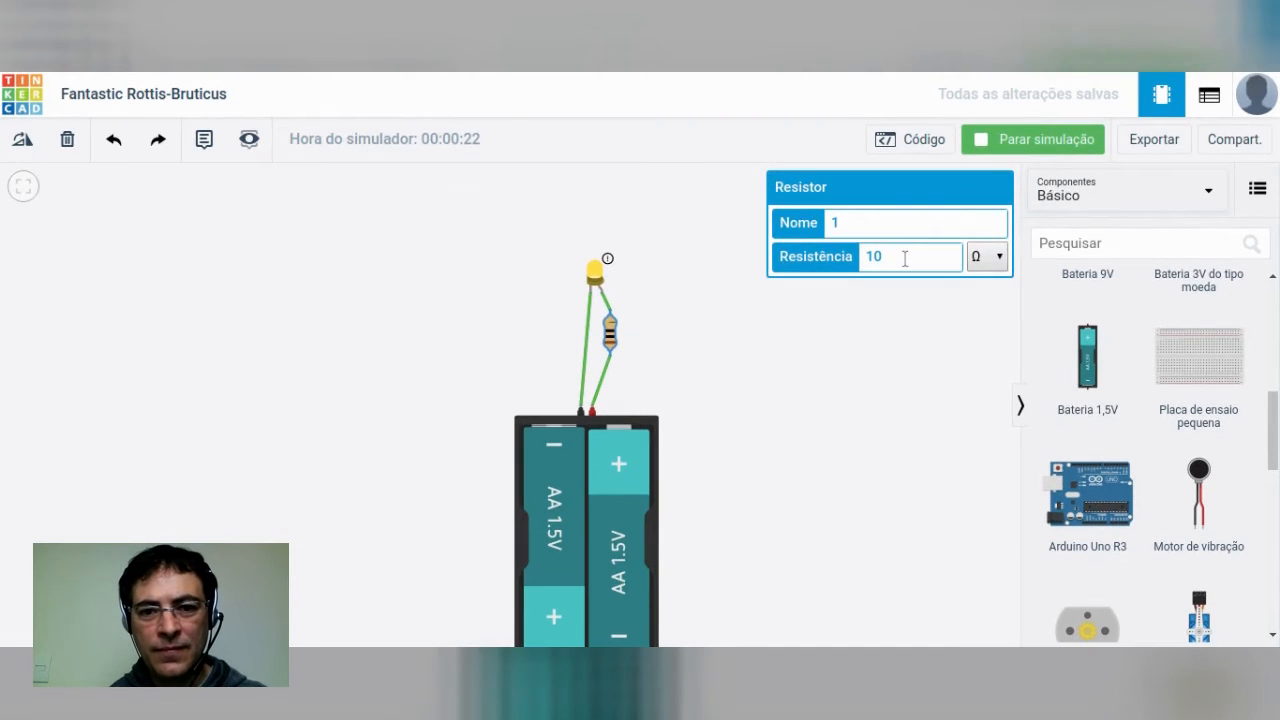
Step: Lower the resistor's resistance to 5 Ω and then 1 Ω, and read the LED's current warning
key("BackSpace")
key("BackSpace")
type("5")
key("BackSpace")
type("1")
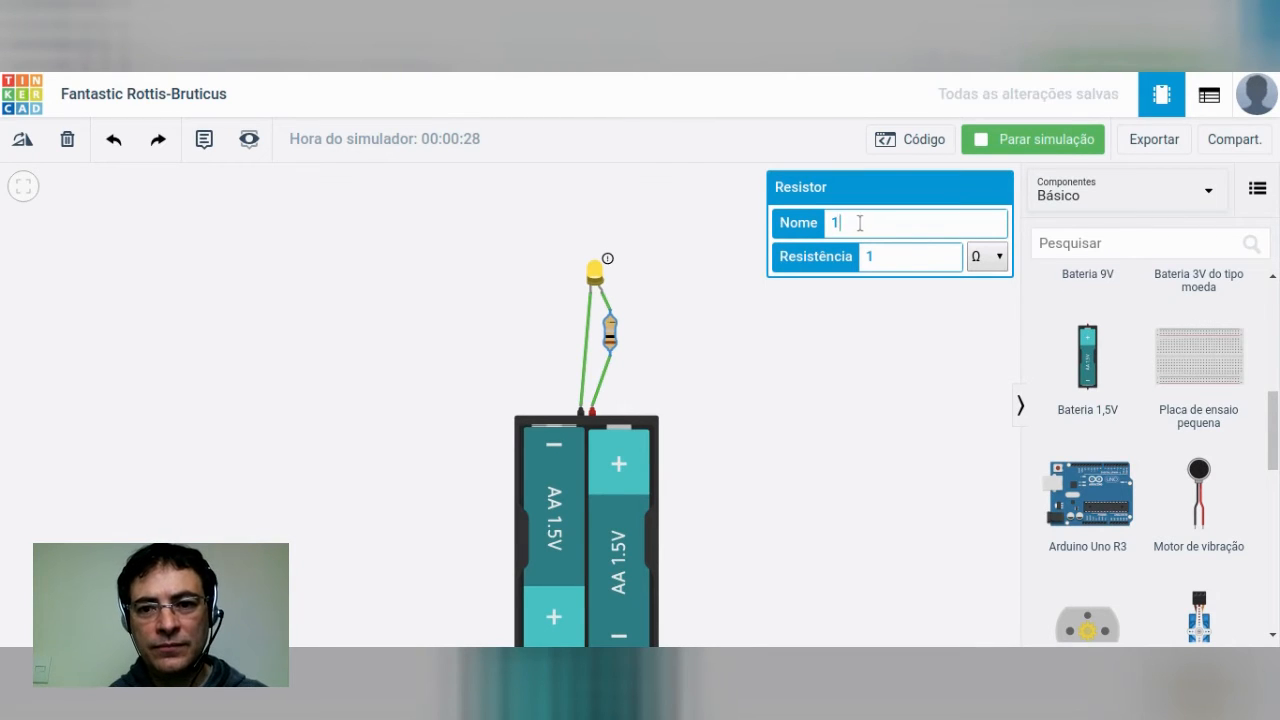
left_click(594, 272)
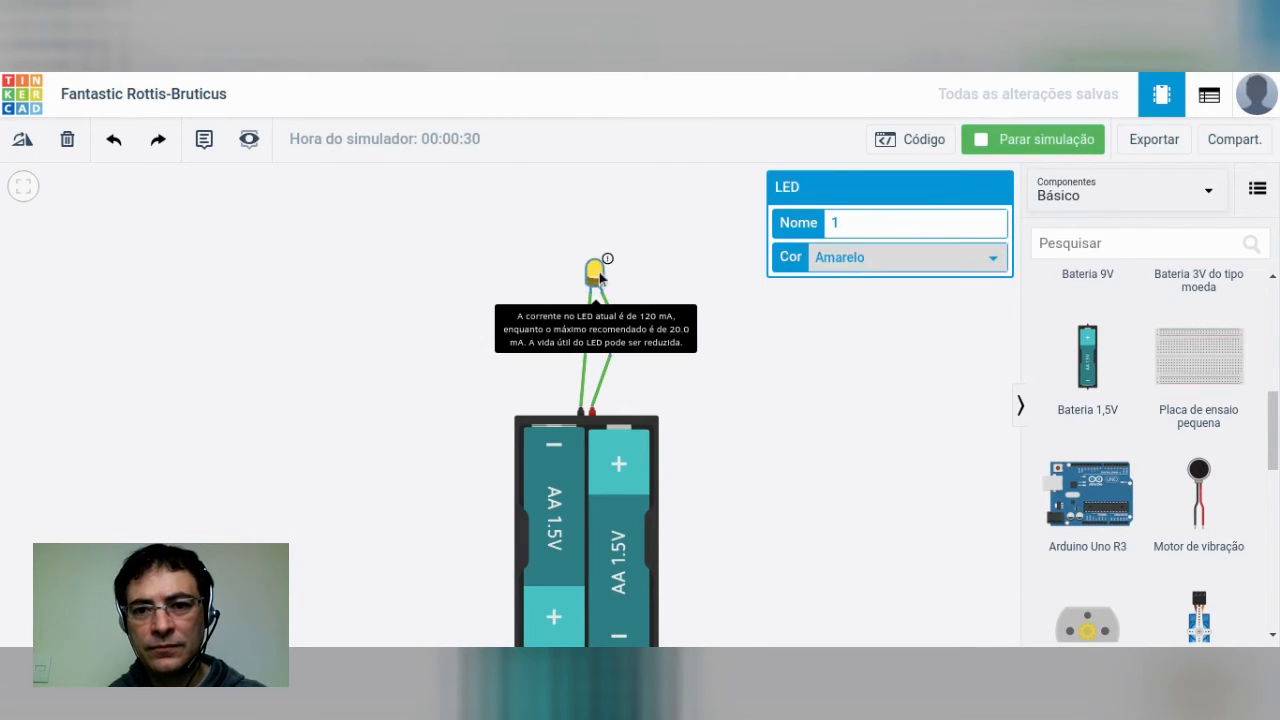
left_click(771, 367)
Step: Set the resistor's resistance to 0 Ω in the battery-pack circuit while the simulation runs
left_click(610, 335)
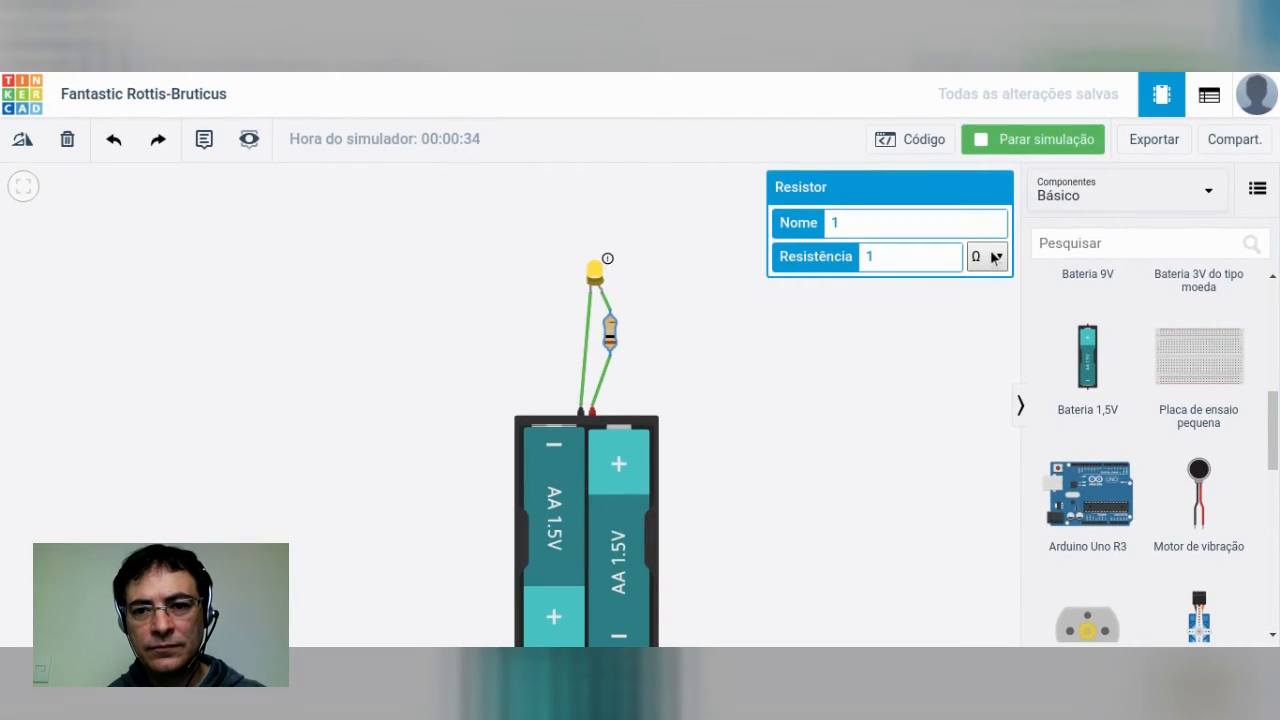
left_click(902, 258)
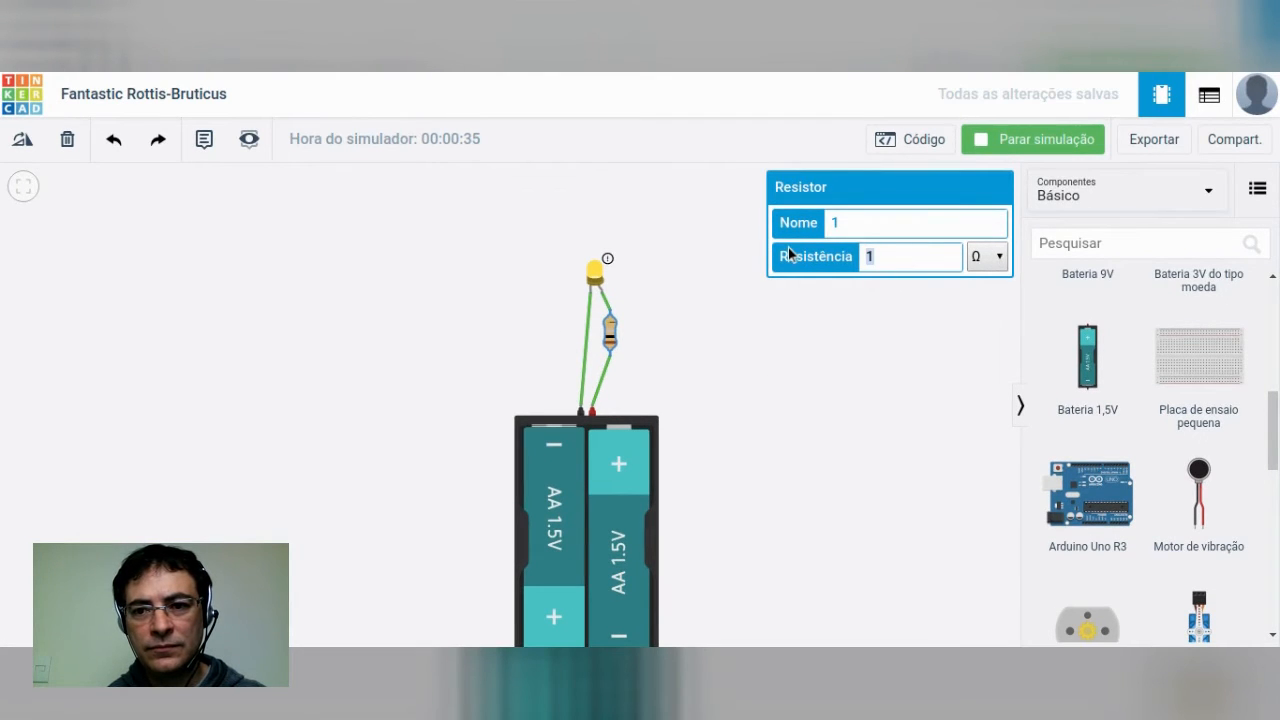
key("BackSpace")
type("0")
left_click(897, 217)
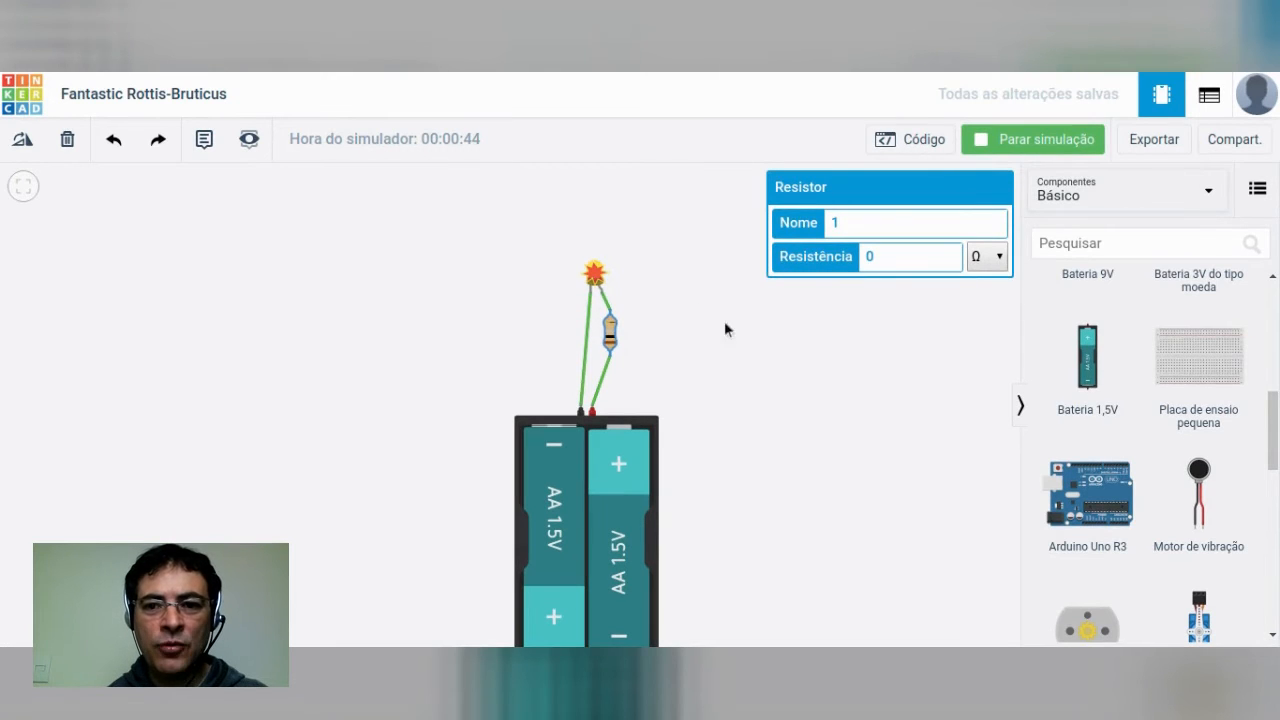
left_click(795, 362)
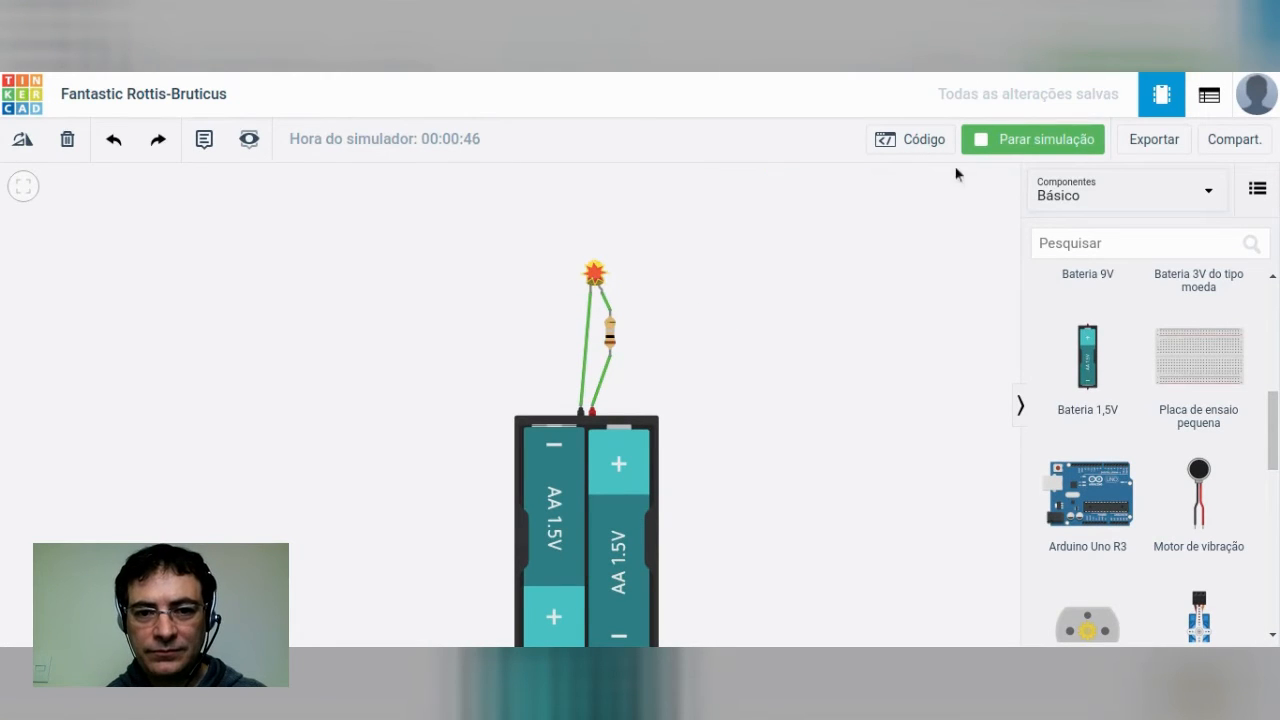
Step: Stop the simulation and delete the battery pack, resistor and LED from the workspace
left_click(1023, 139)
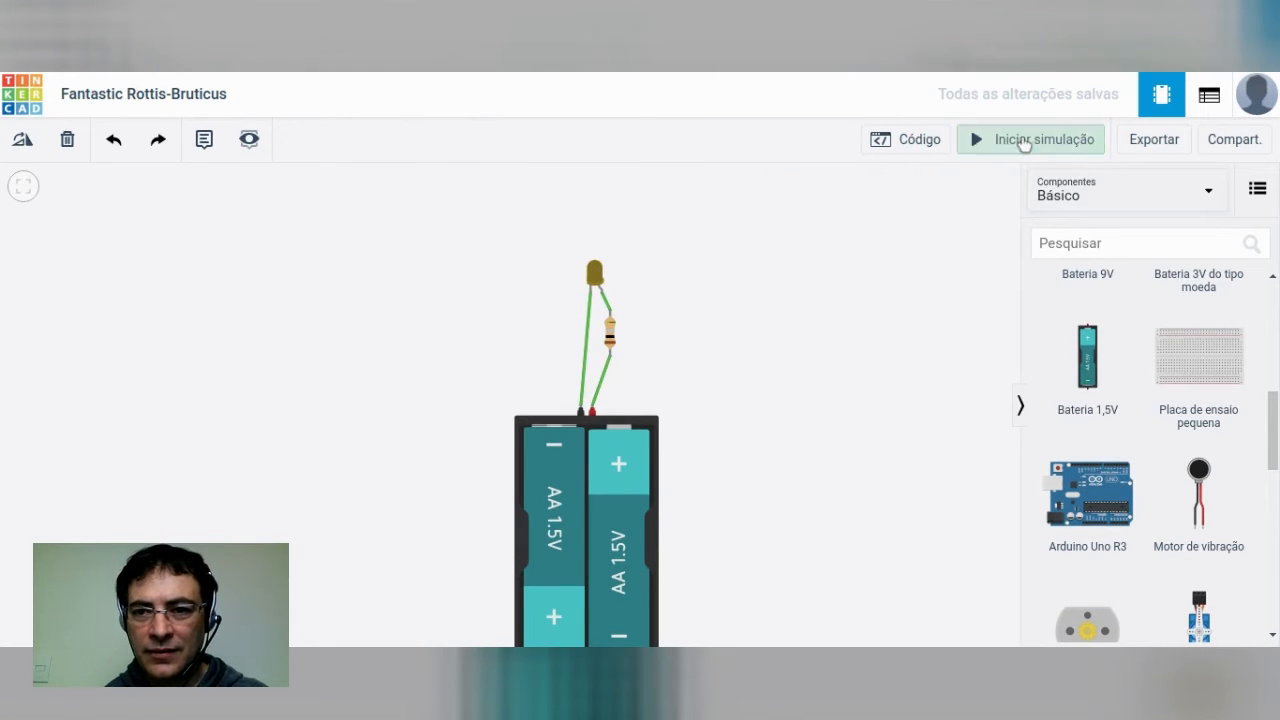
left_click(548, 467)
key("Delete")
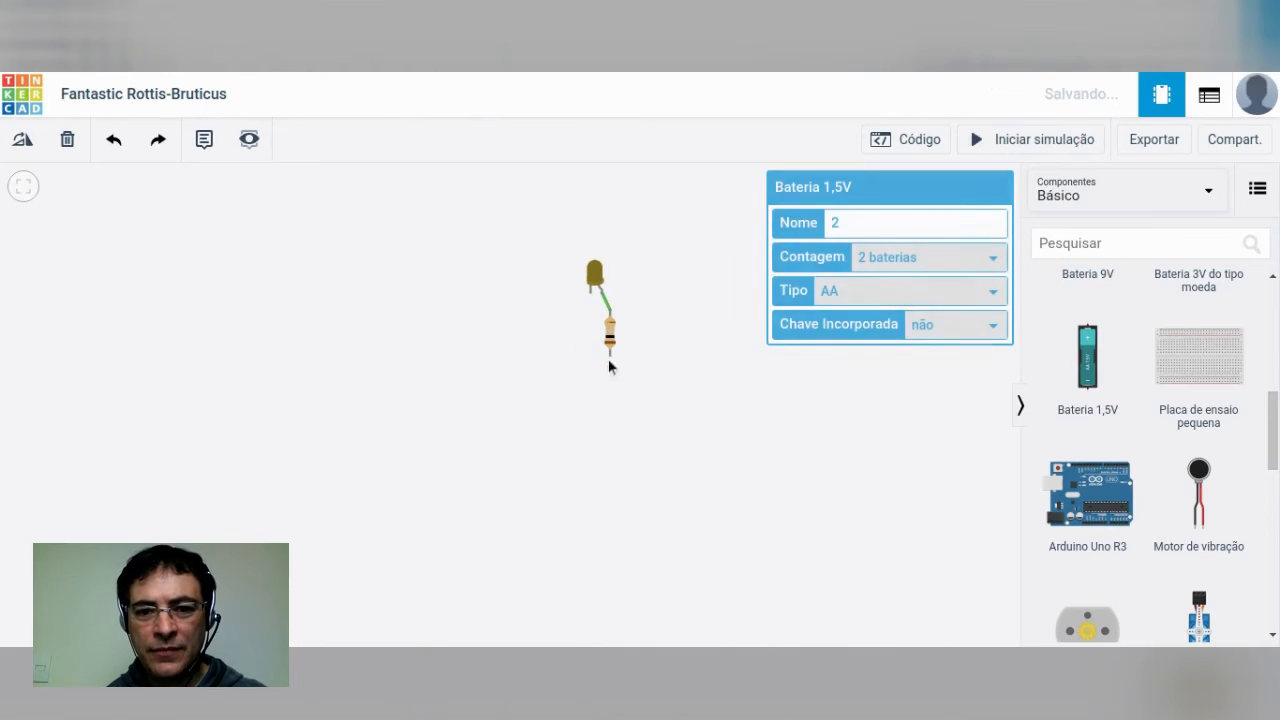
left_click(609, 326)
key("Delete")
left_click(595, 278)
key("Delete")
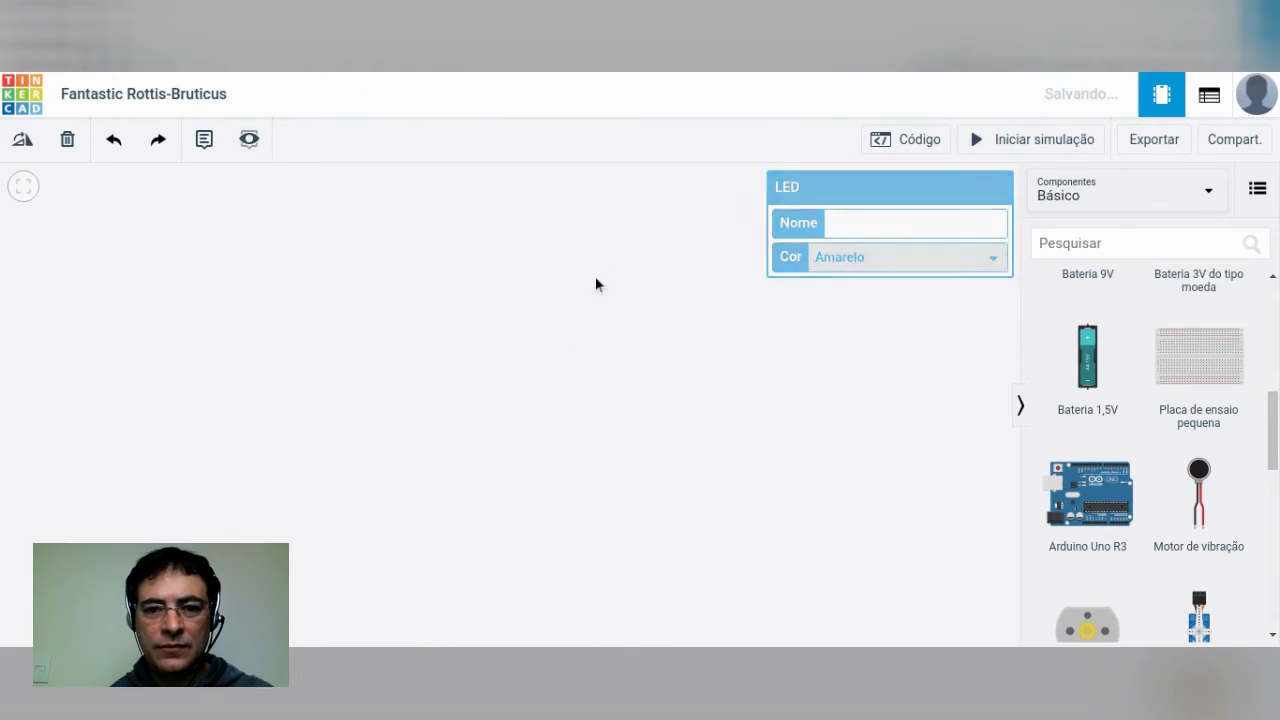
Step: Place the Esmaecer starter circuit from the Arduino starters on the empty workspace
left_click(1106, 203)
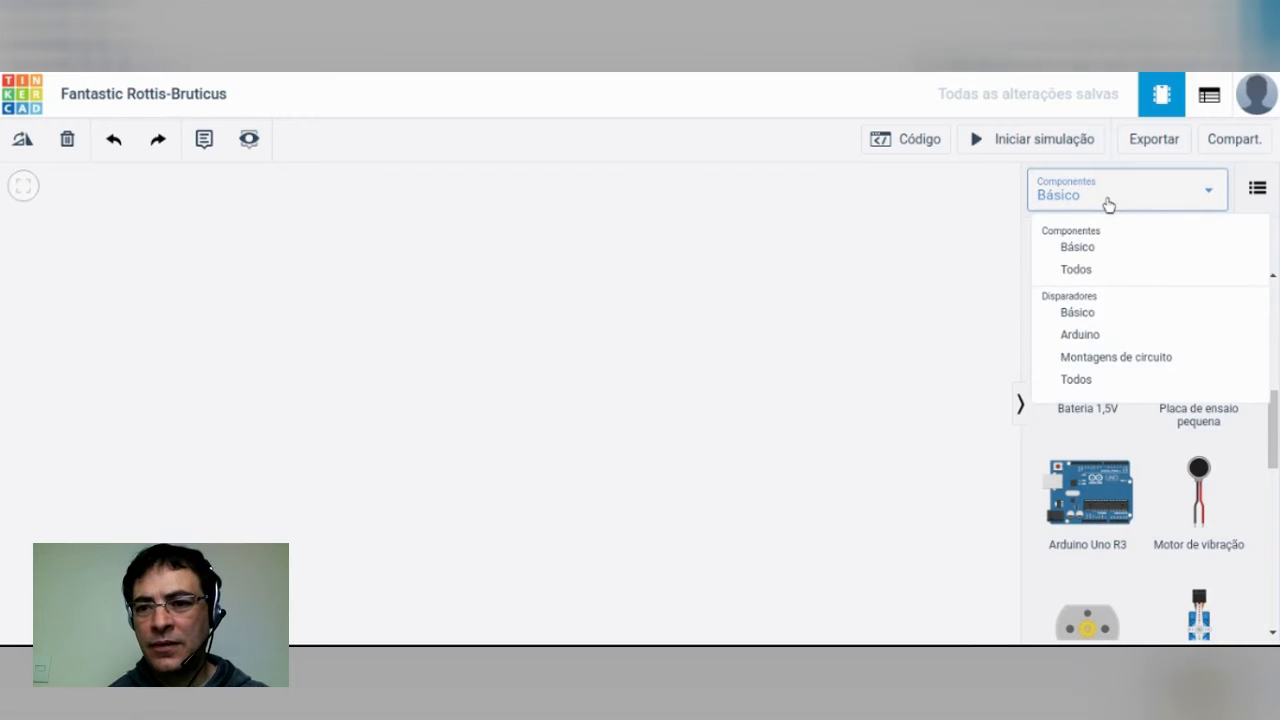
left_click(1087, 338)
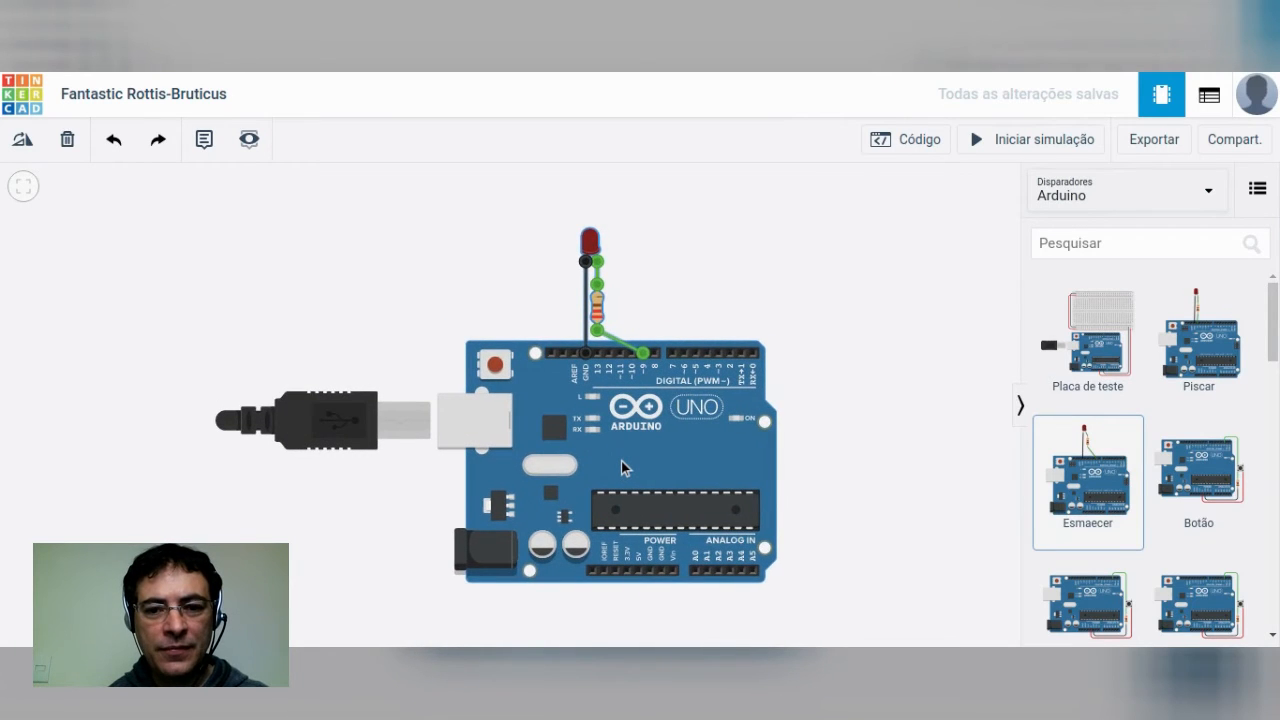
left_click(926, 333)
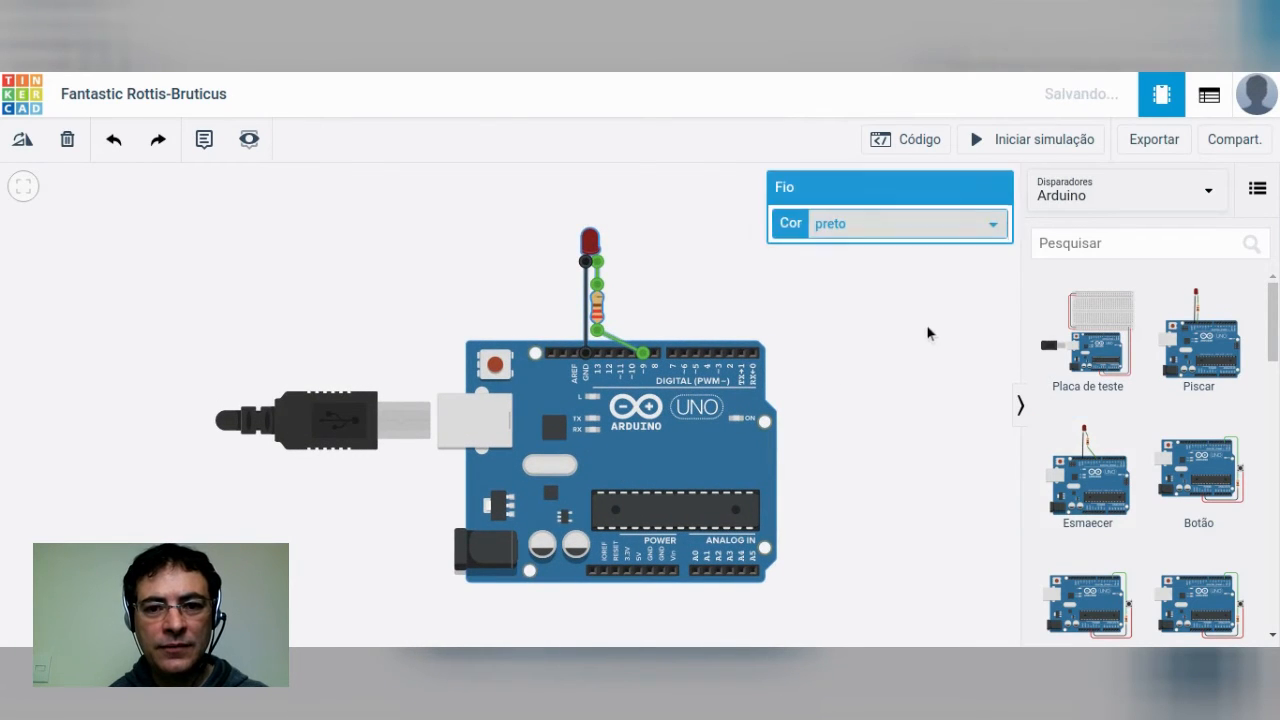
left_click(836, 303)
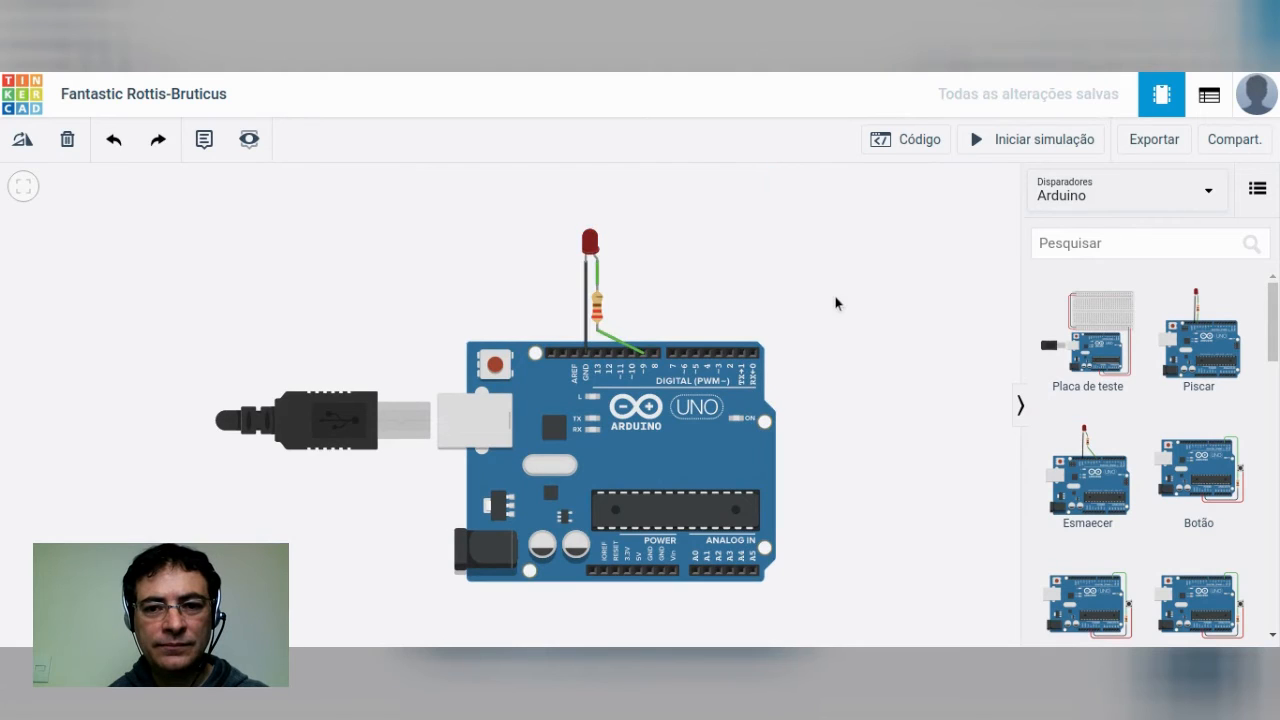
Step: Check the resistance of the starter circuit's resistor and start the simulation
left_click(598, 312)
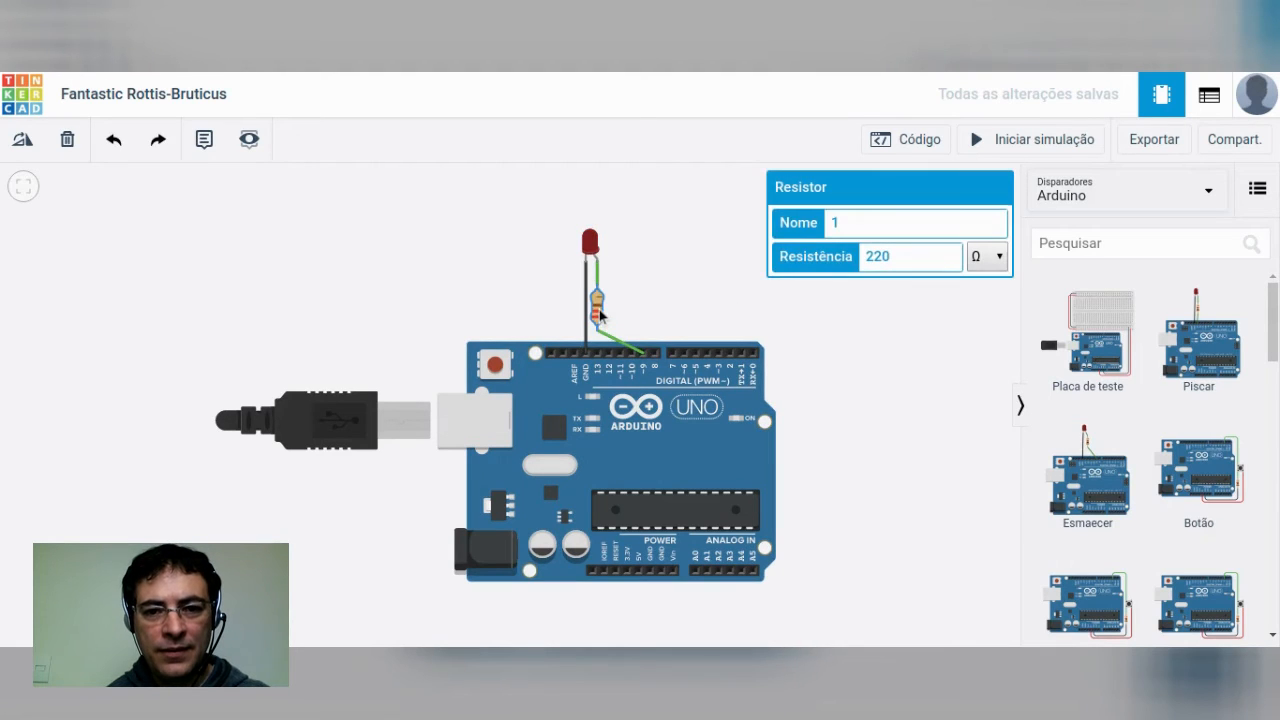
left_click(704, 311)
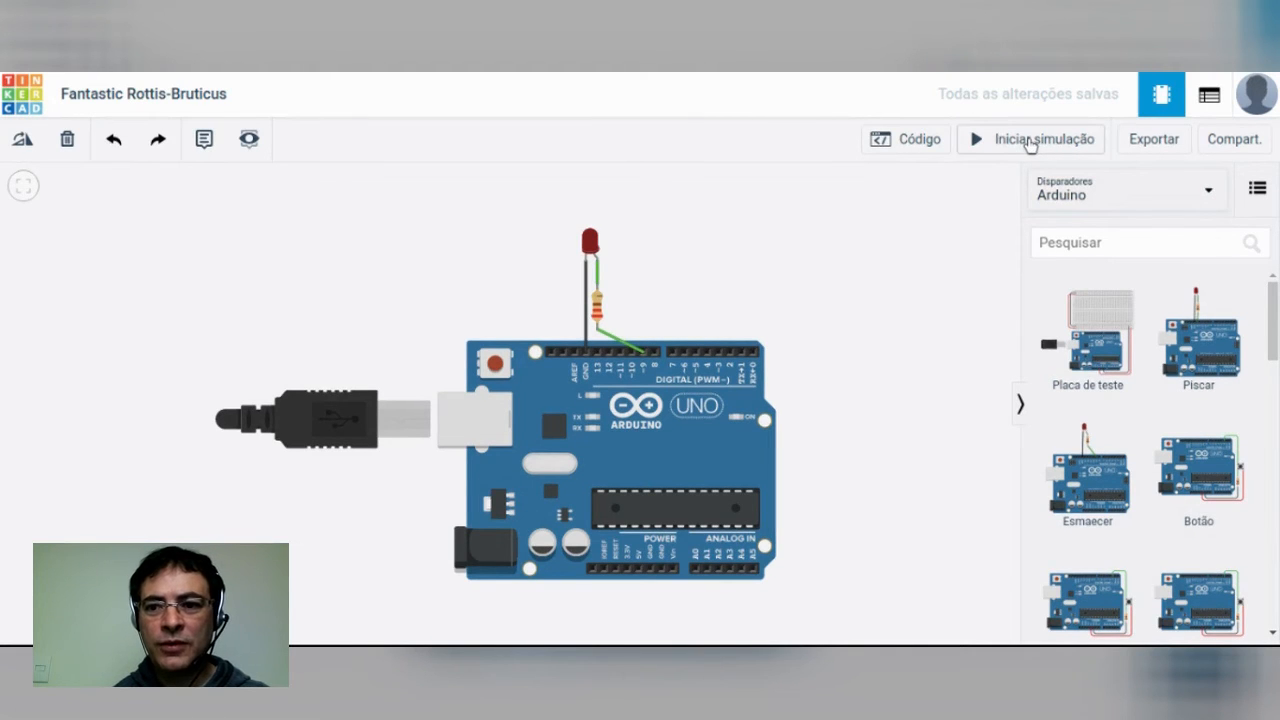
left_click(1030, 145)
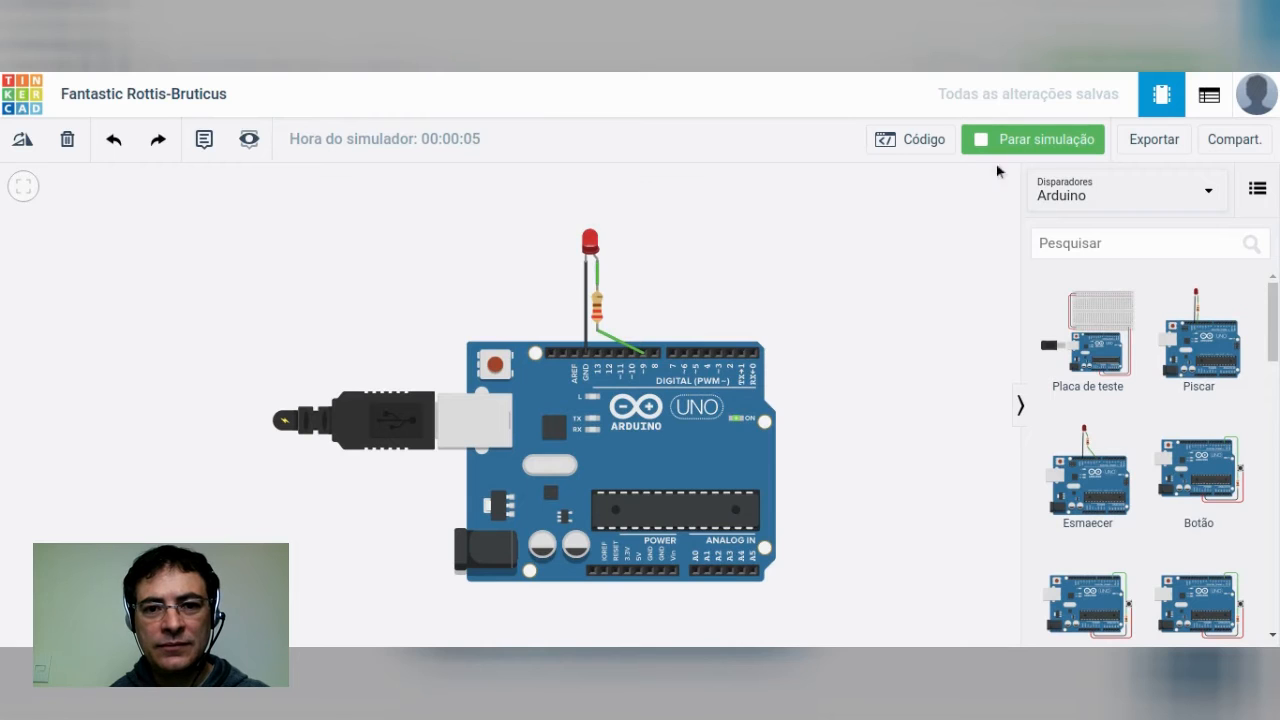
Step: Change the LED's colour to Azul and then to Amarelo while the simulation runs
left_click(592, 246)
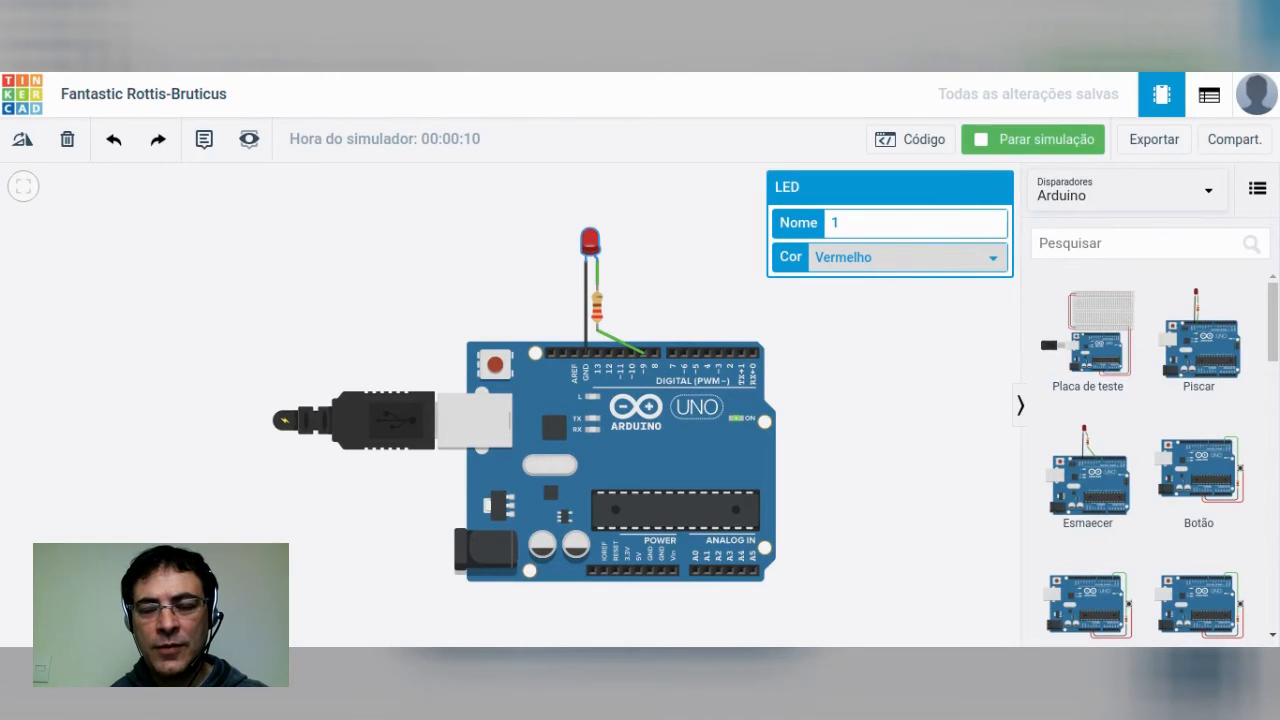
left_click(849, 318)
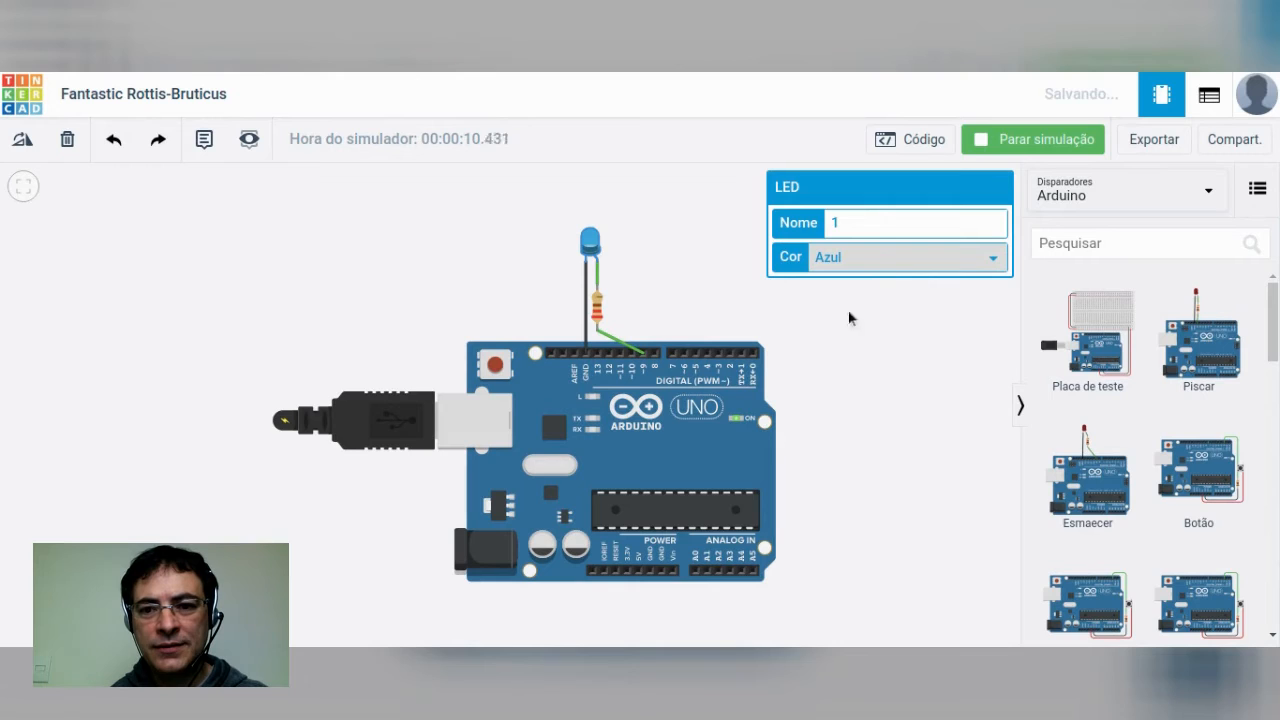
left_click(871, 262)
left_click(851, 295)
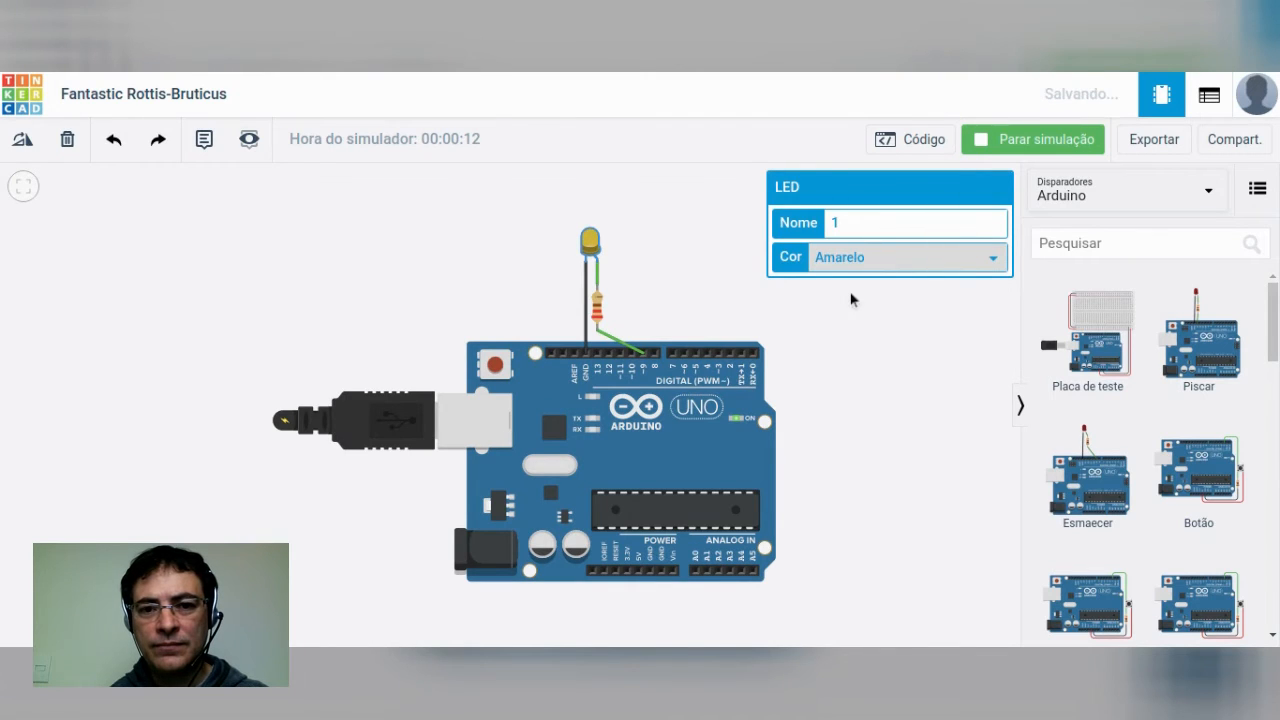
left_click(938, 326)
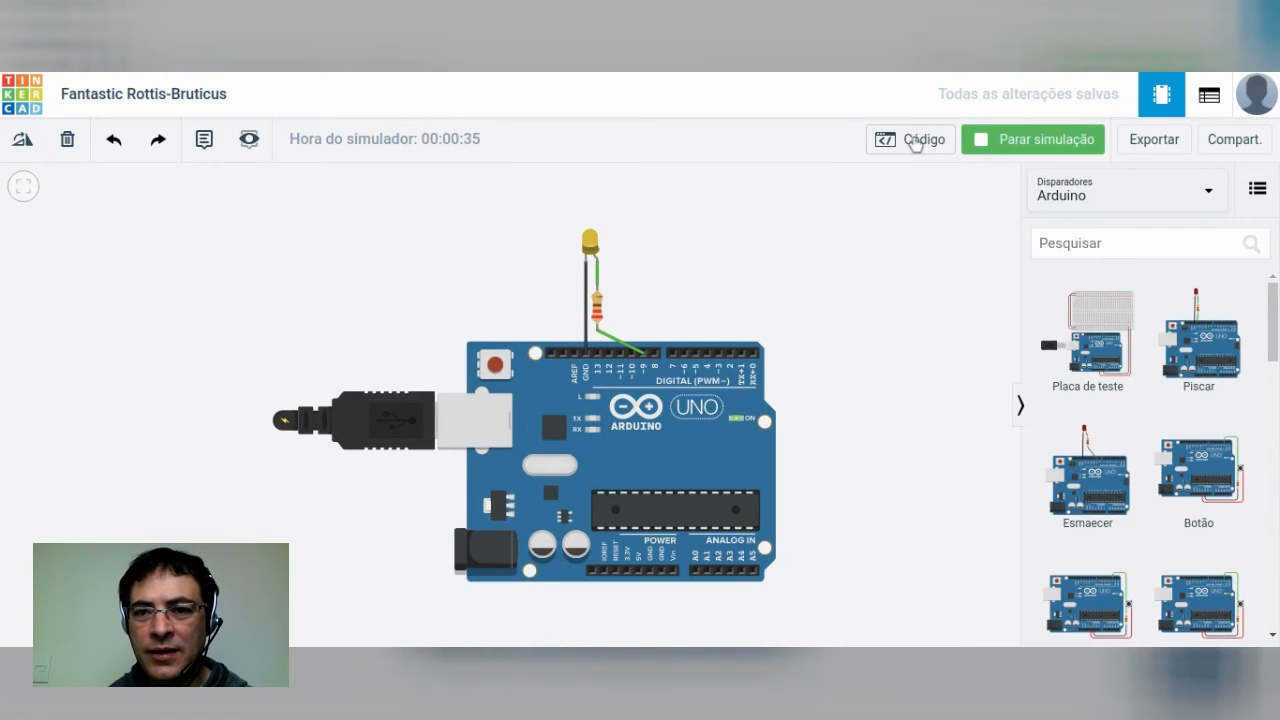
Step: Show the Arduino's block code and view the list of programmable boards
left_click(915, 142)
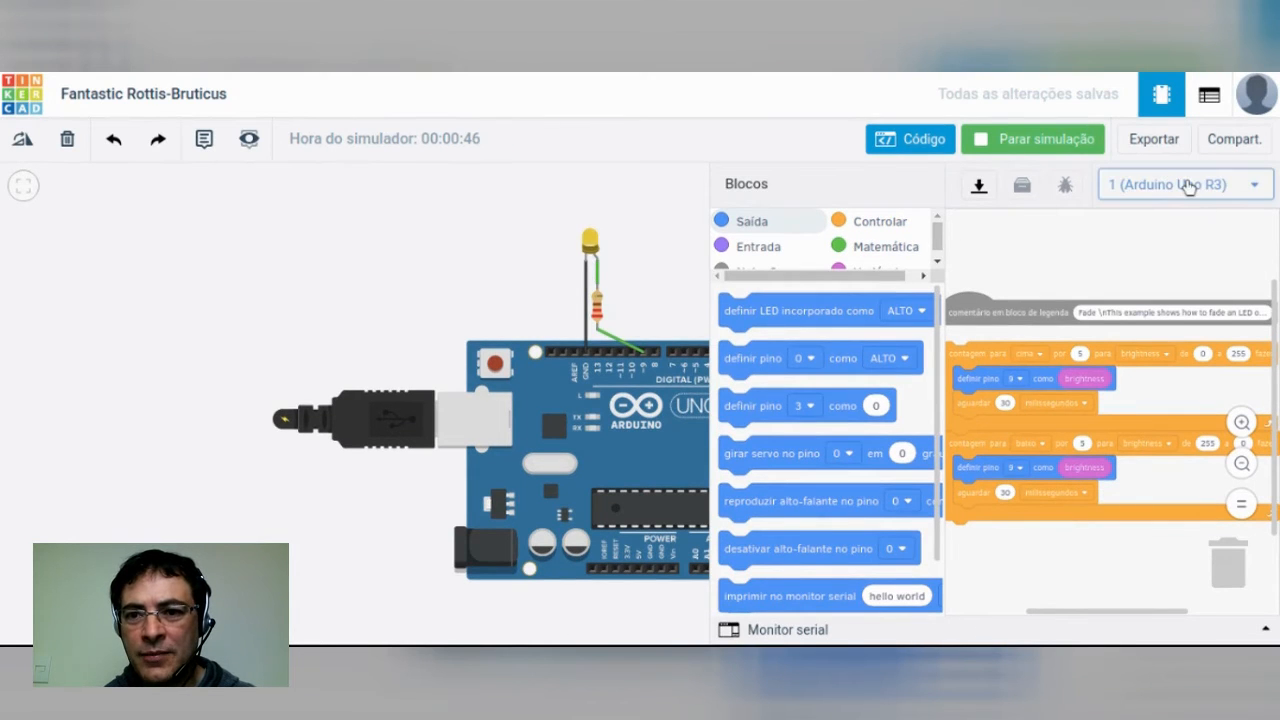
left_click(1226, 190)
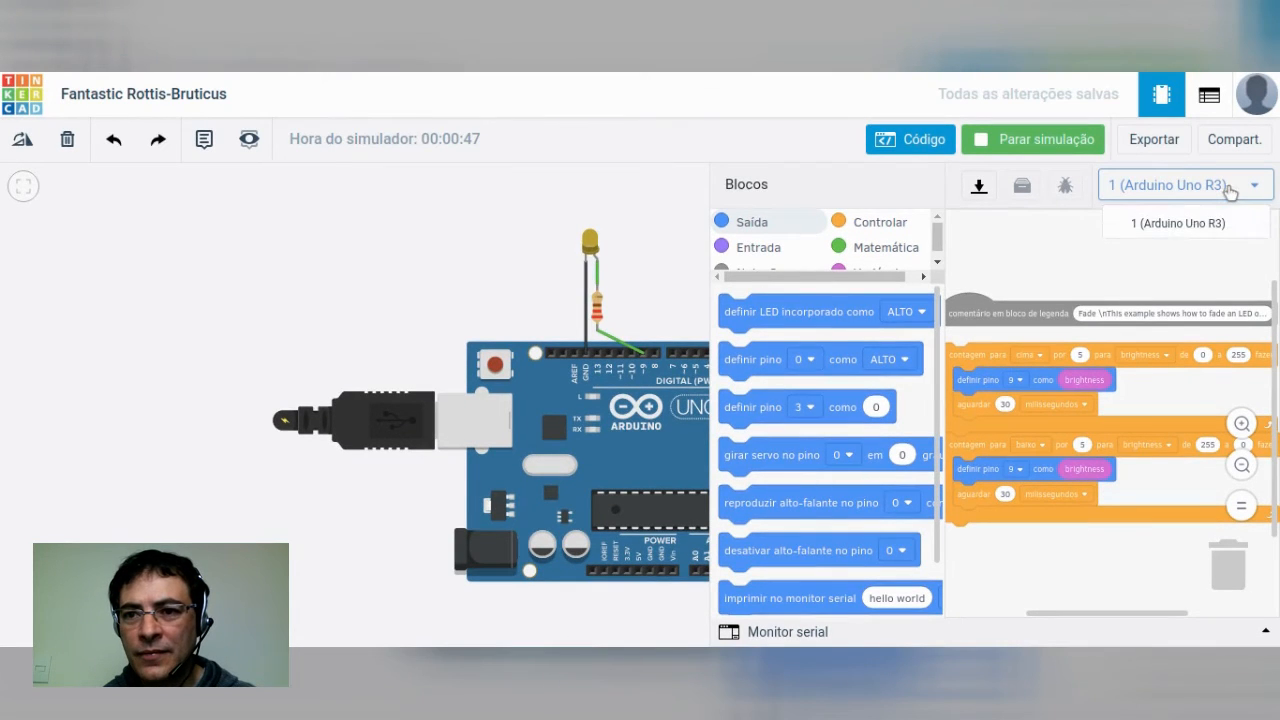
left_click(882, 192)
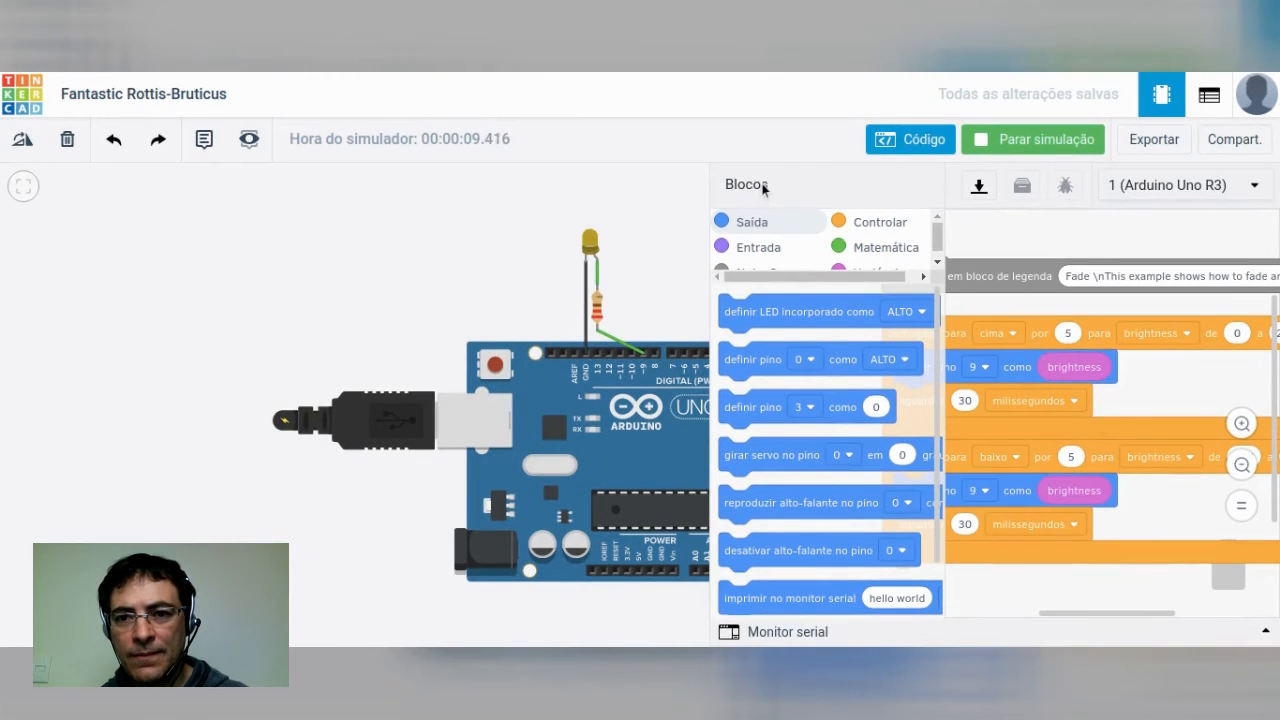
Step: Stop the simulation and switch the code editor from blocks to Texto, accepting the loss of the blocks
left_click(1082, 146)
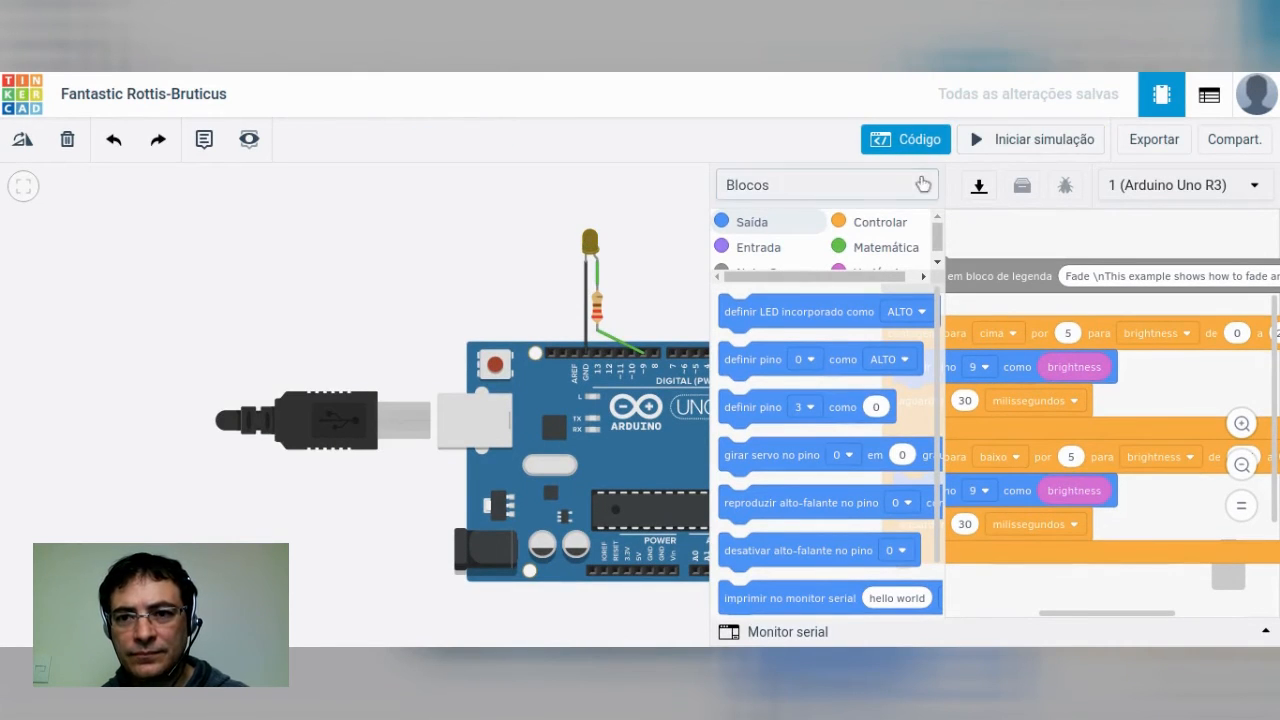
left_click(922, 187)
left_click(922, 188)
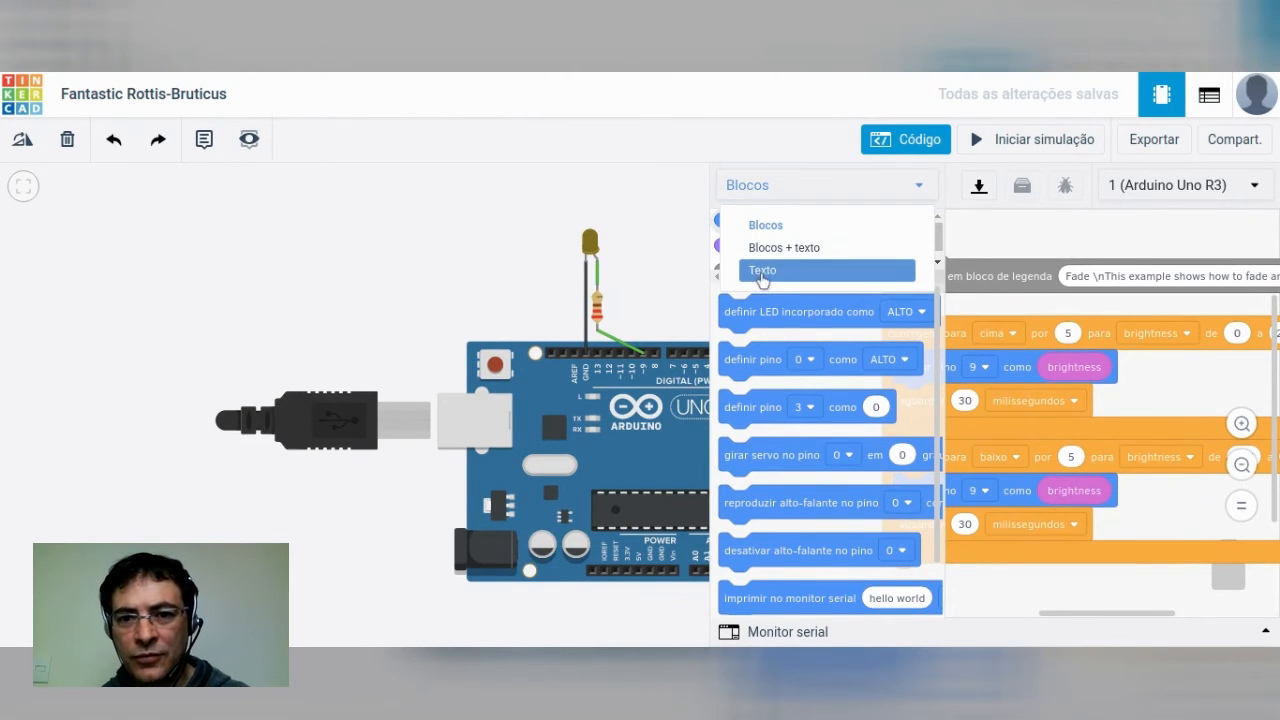
left_click(838, 272)
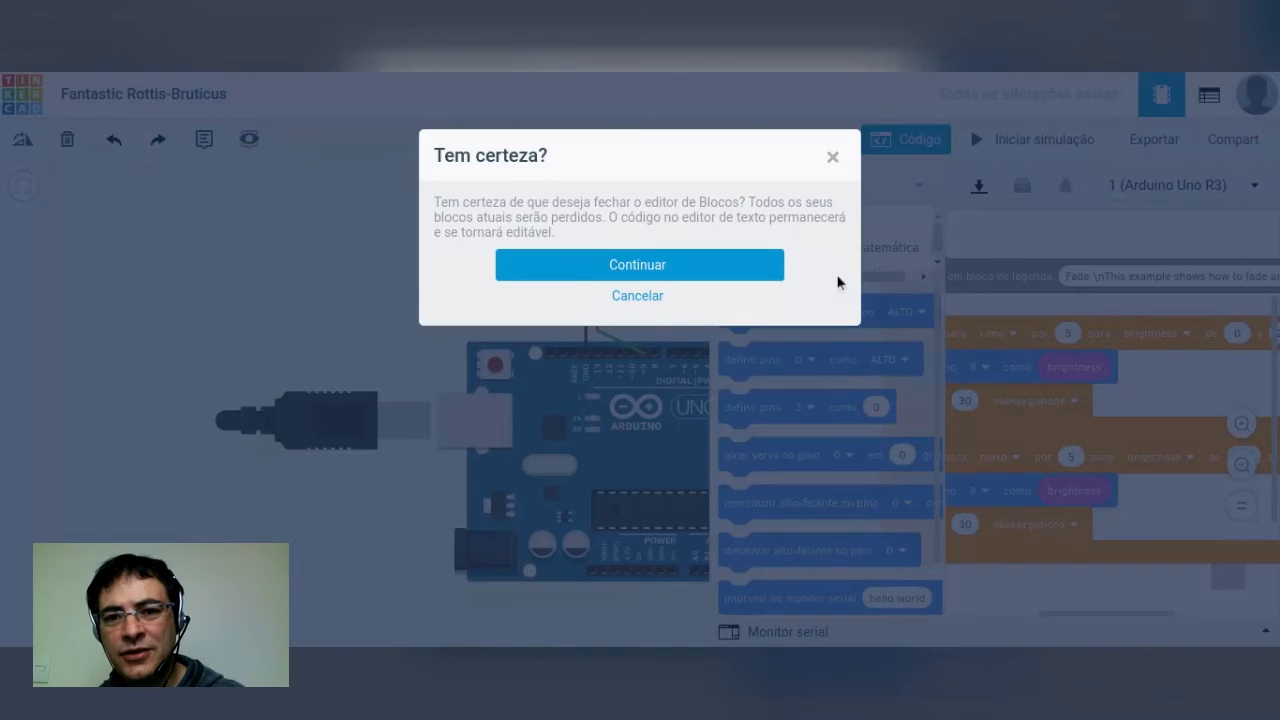
left_click(640, 268)
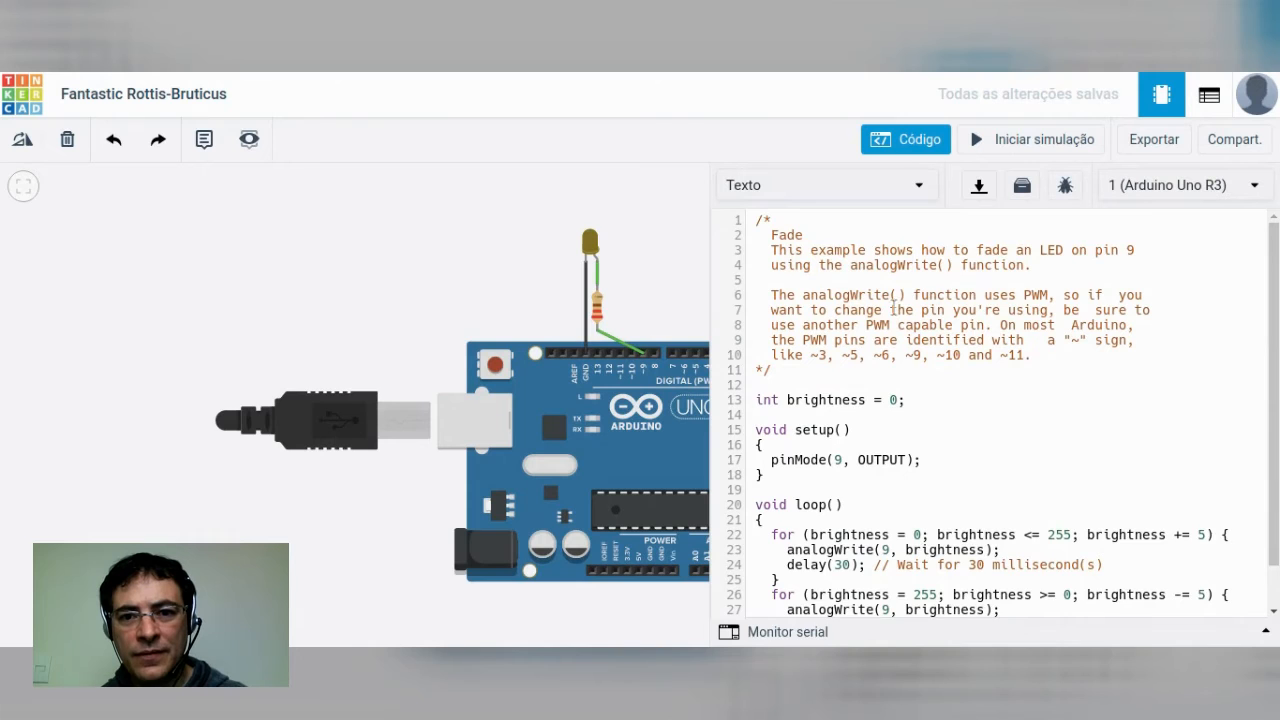
Step: Read through the Fade sketch's text code, from the header comment to the end of the loop function
scroll(889, 326, "down", 1)
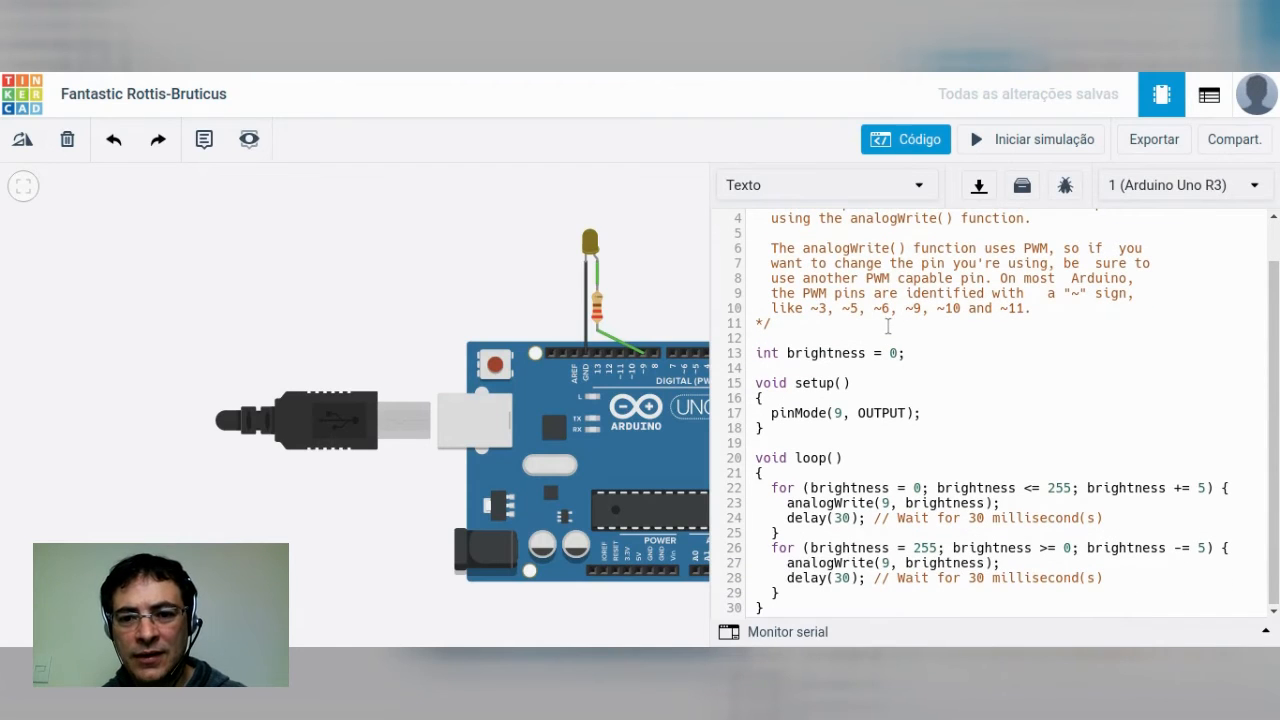
scroll(888, 326, "up", 1)
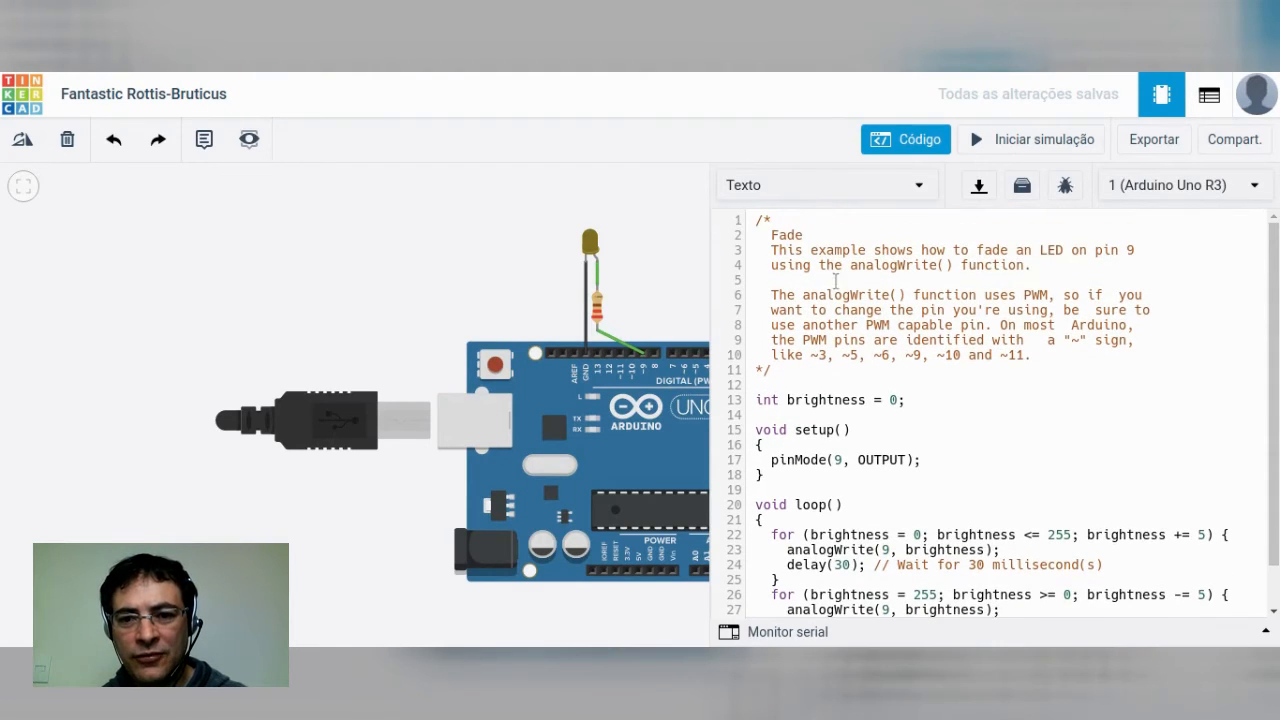
left_click_drag(758, 221, 895, 500)
left_click(876, 368)
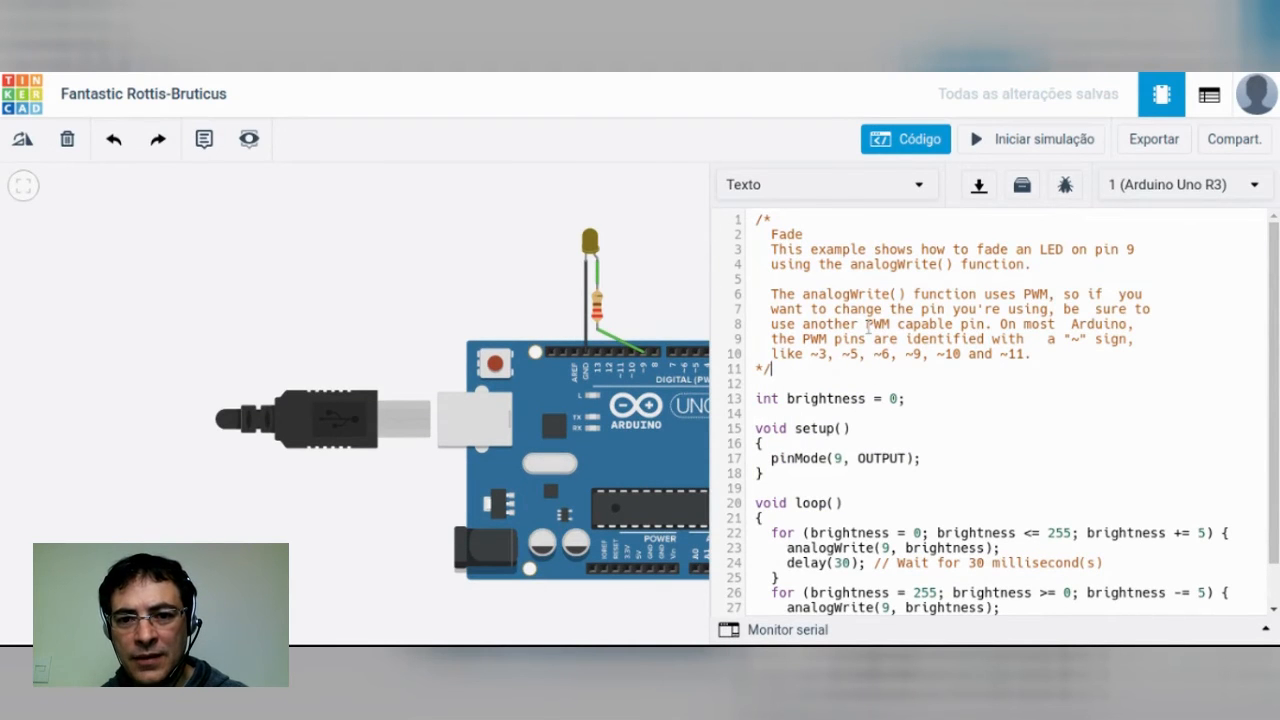
scroll(876, 395, "down", 1)
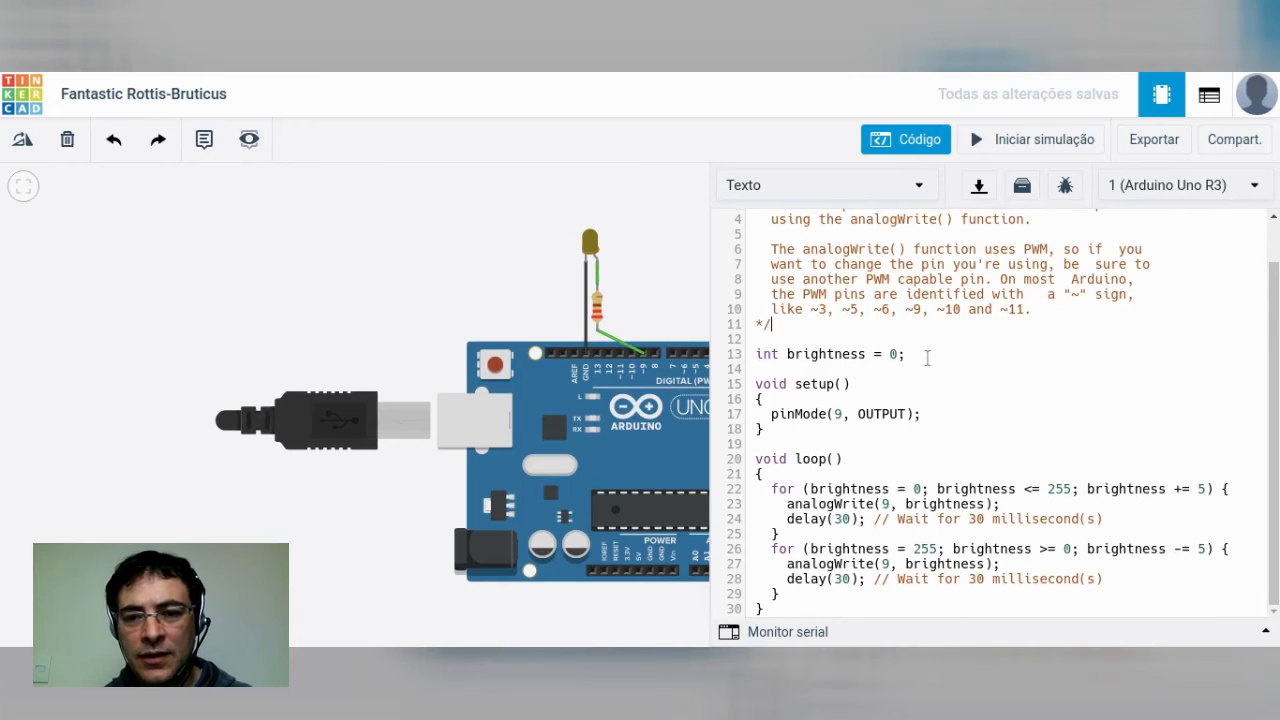
scroll(927, 357, "up", 1)
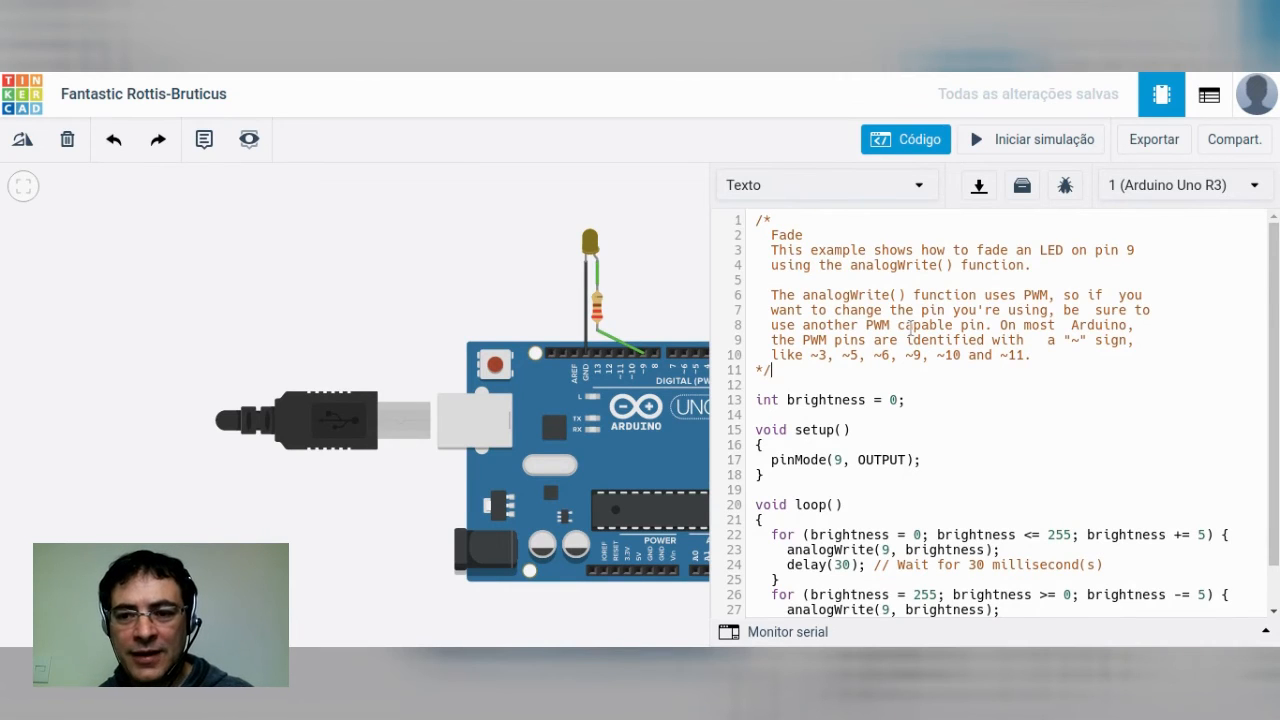
scroll(885, 386, "down", 1)
scroll(885, 386, "down", 1)
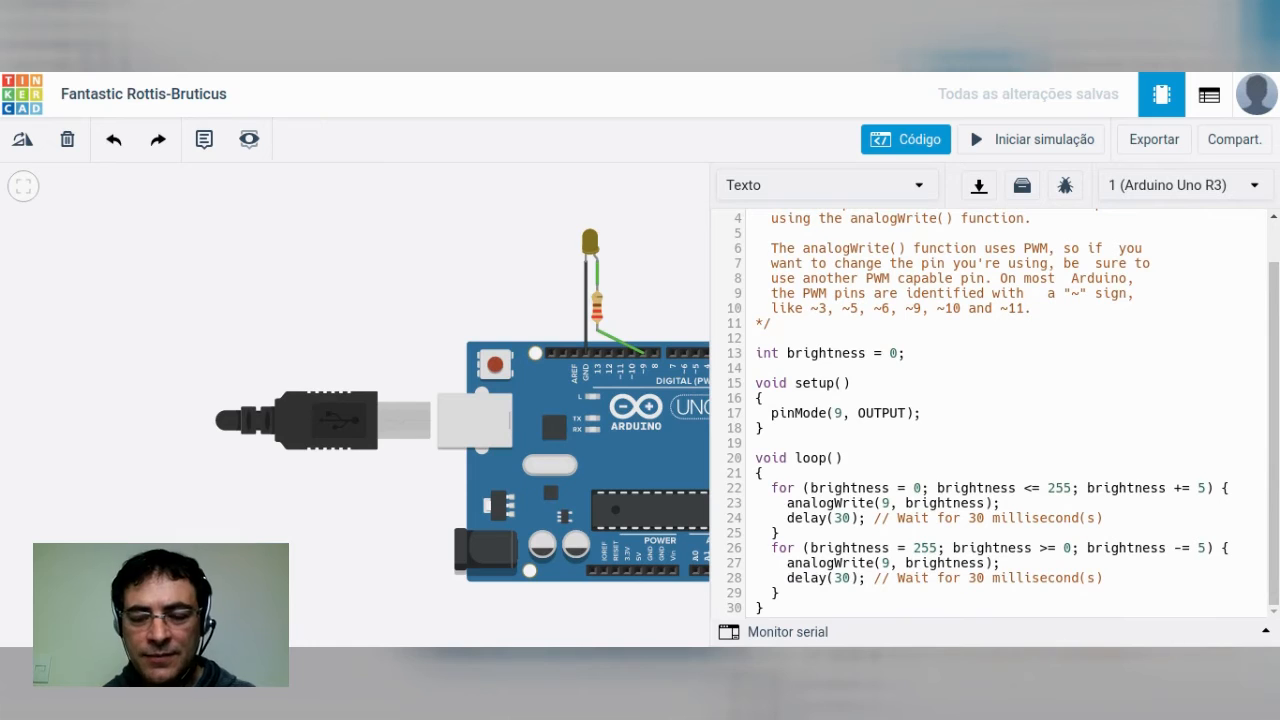
left_click(805, 592)
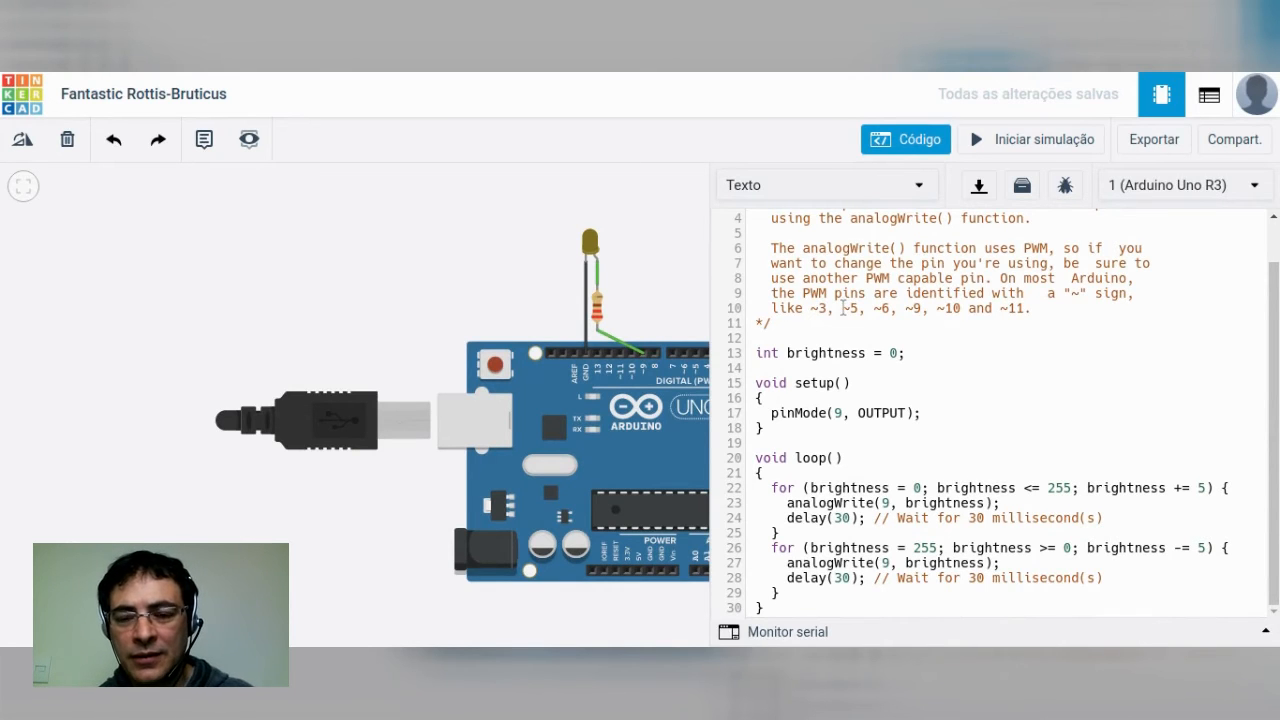
scroll(843, 308, "up", 1)
scroll(843, 308, "down", 1)
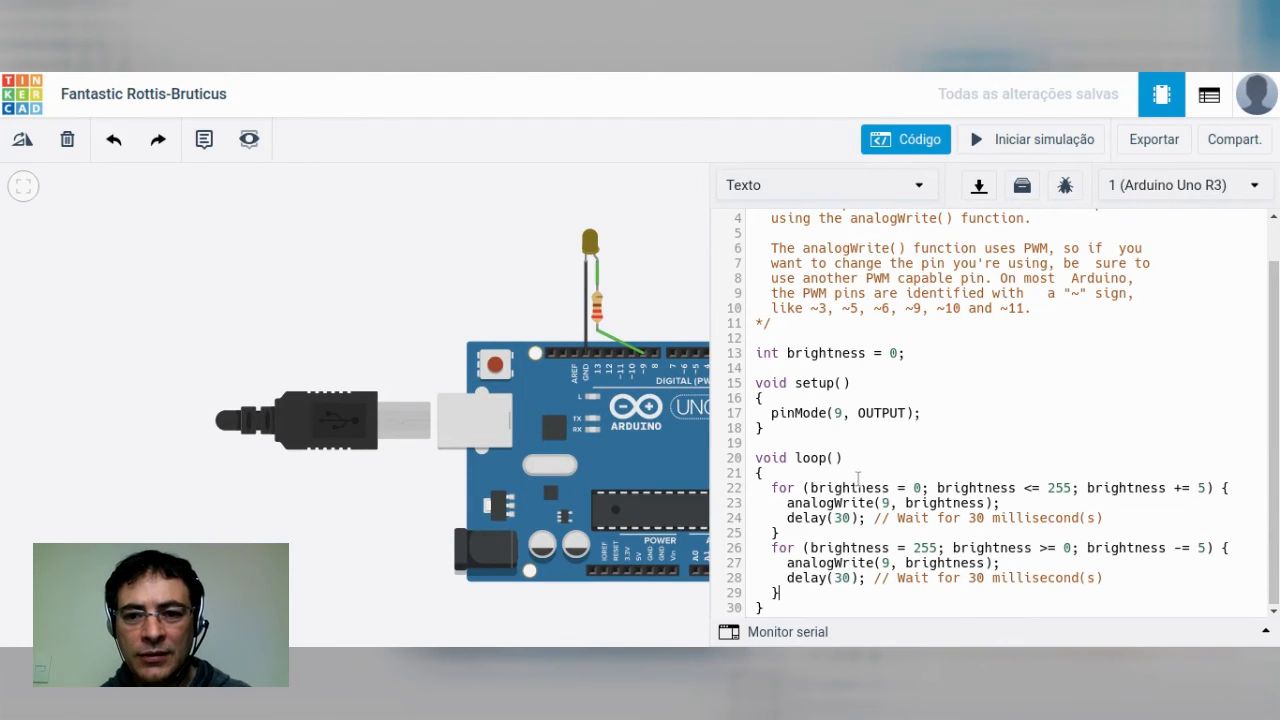
Step: Examine the brightness variable, the setup and loop functions, and the pinMode line in the Fade sketch
left_click(848, 353)
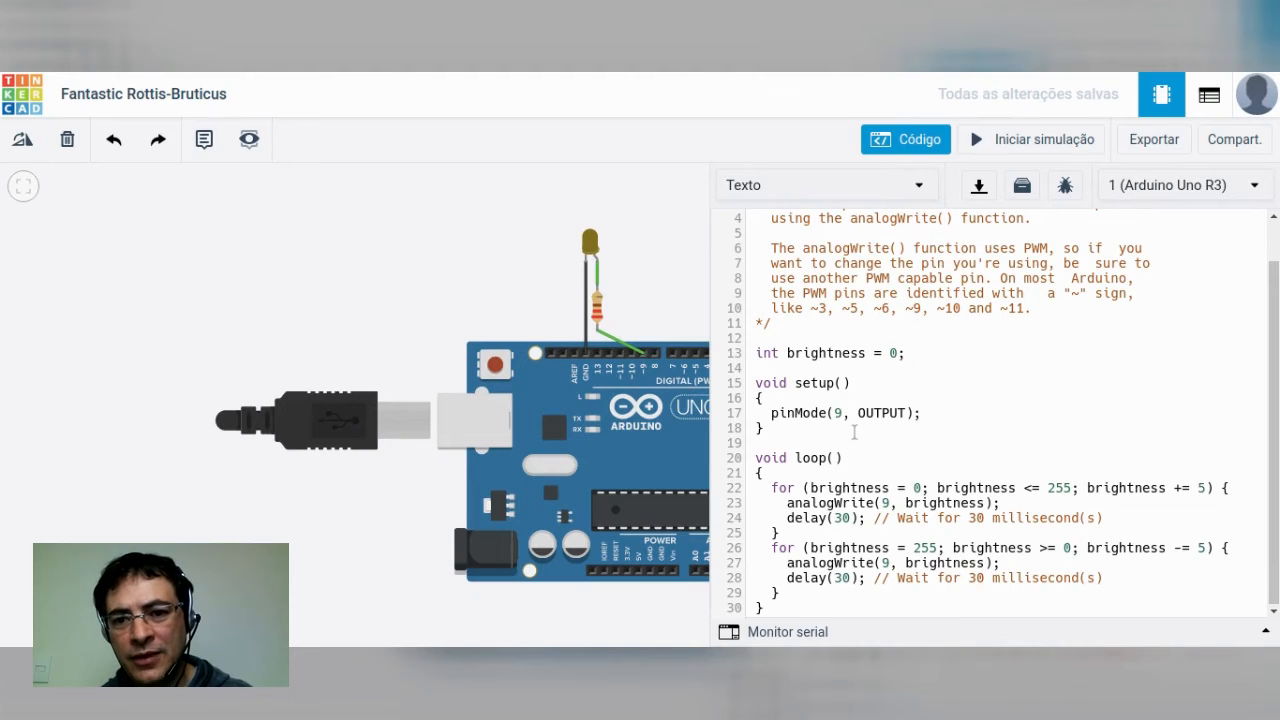
scroll(875, 413, "up", 1)
left_click(896, 400)
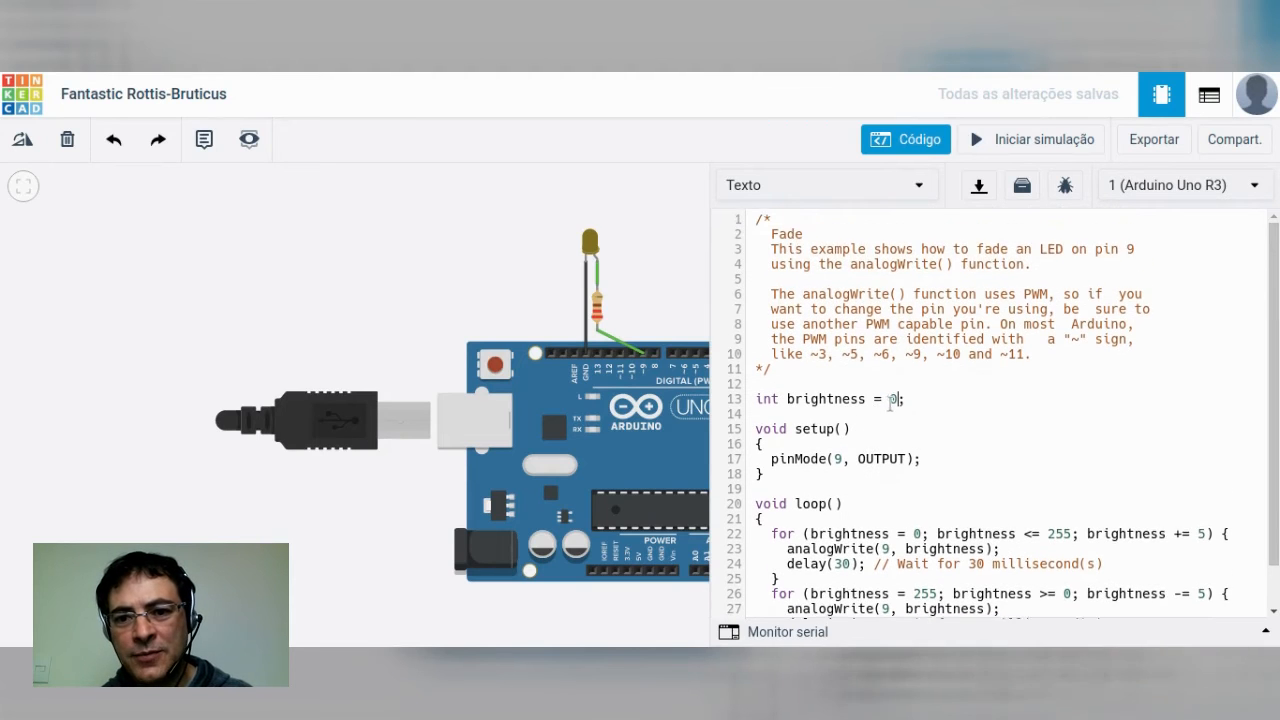
scroll(890, 404, "down", 1)
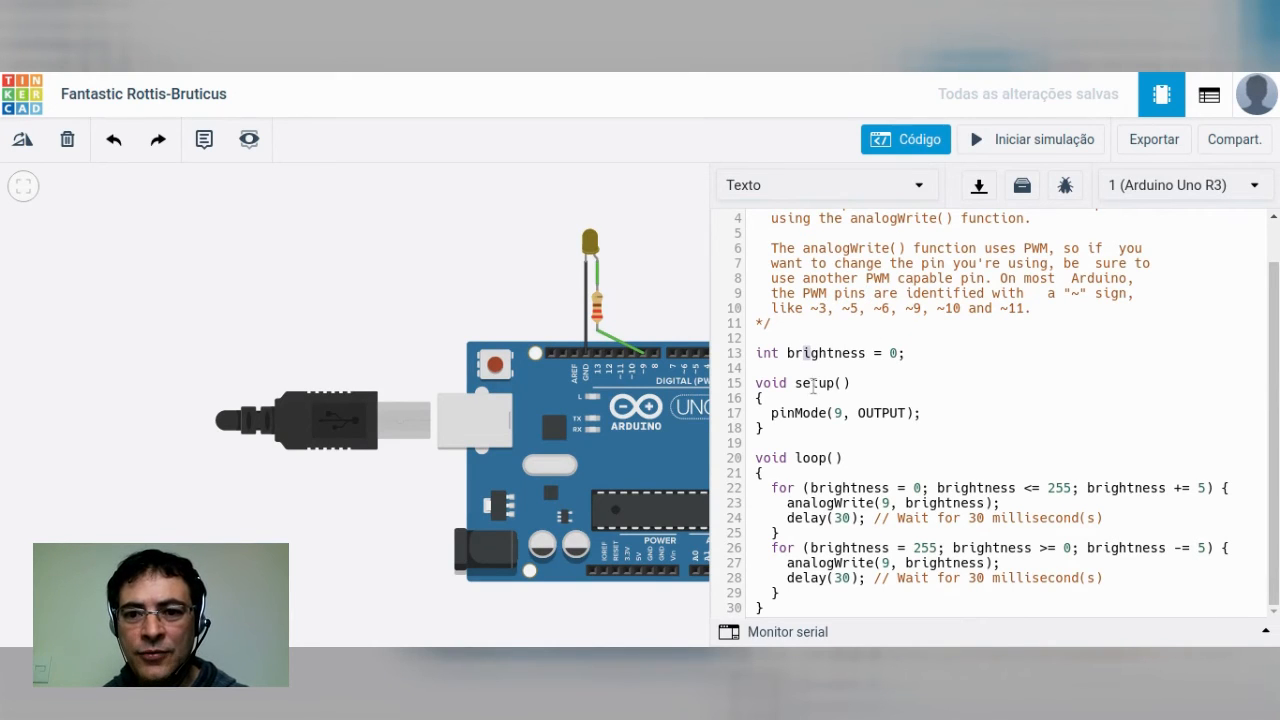
left_click(904, 413)
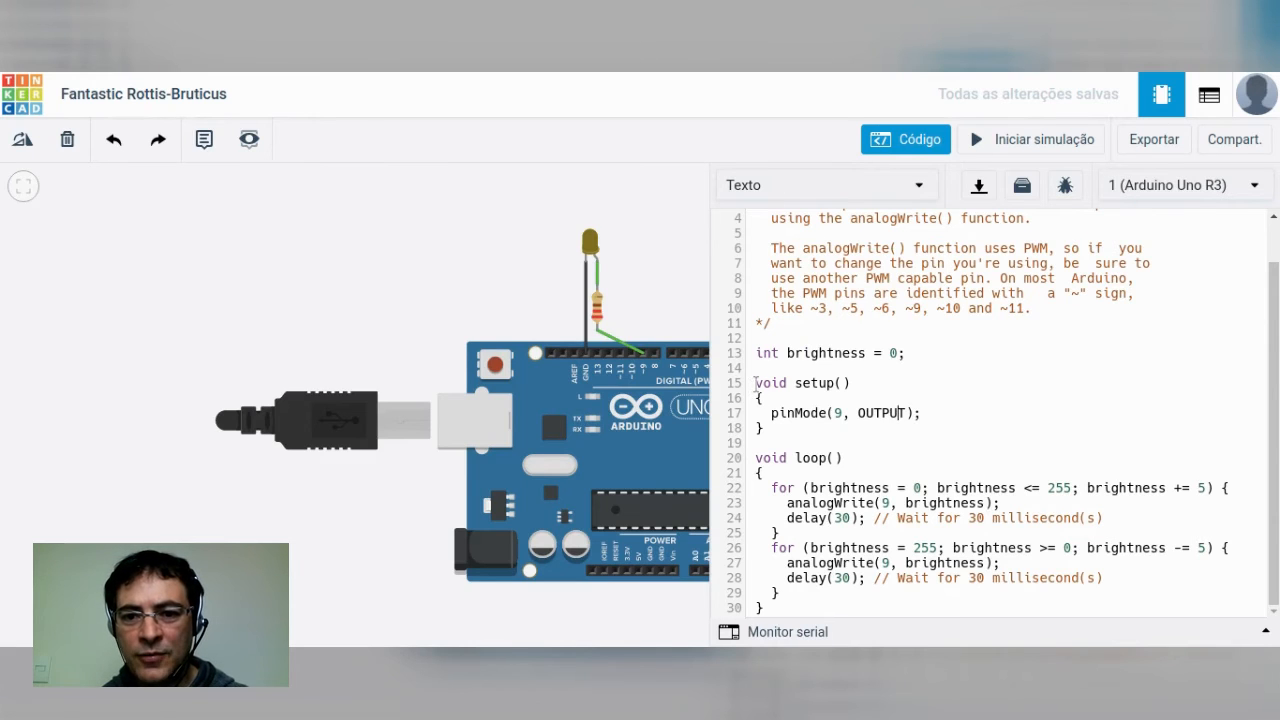
left_click_drag(796, 383, 839, 390)
left_click_drag(796, 458, 832, 460)
left_click(846, 456)
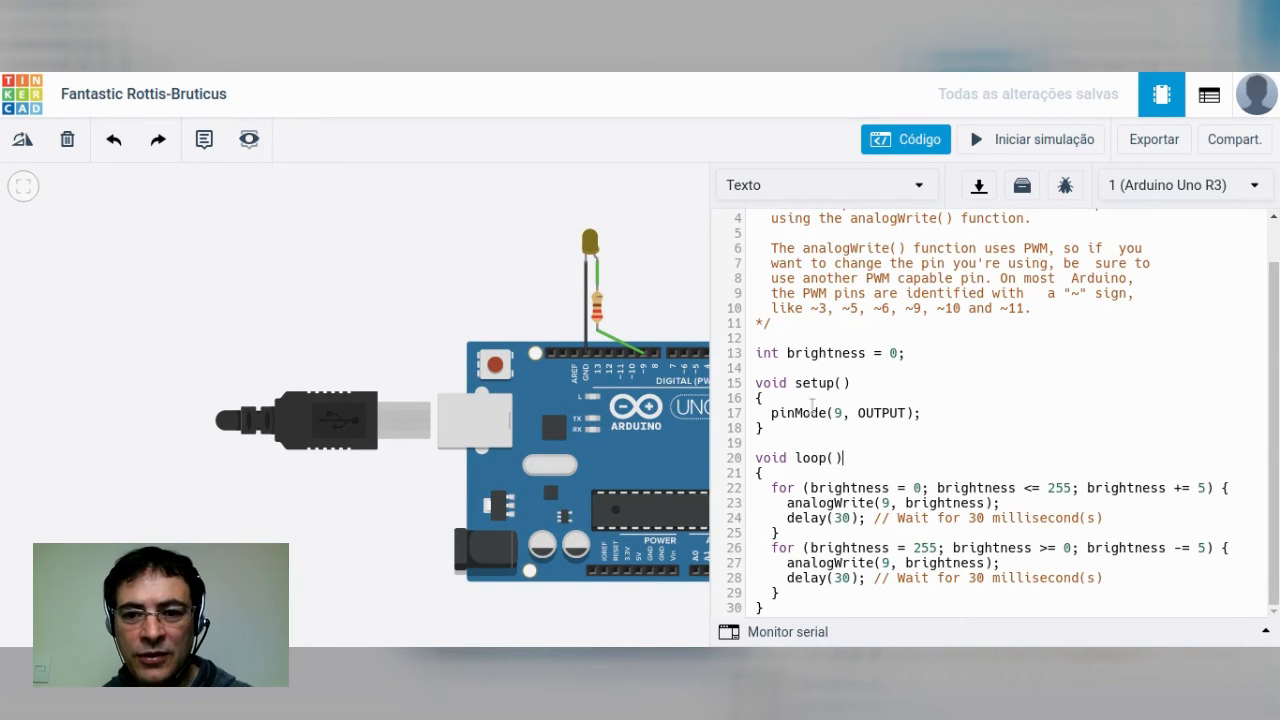
left_click_drag(772, 414, 938, 416)
left_click(938, 417)
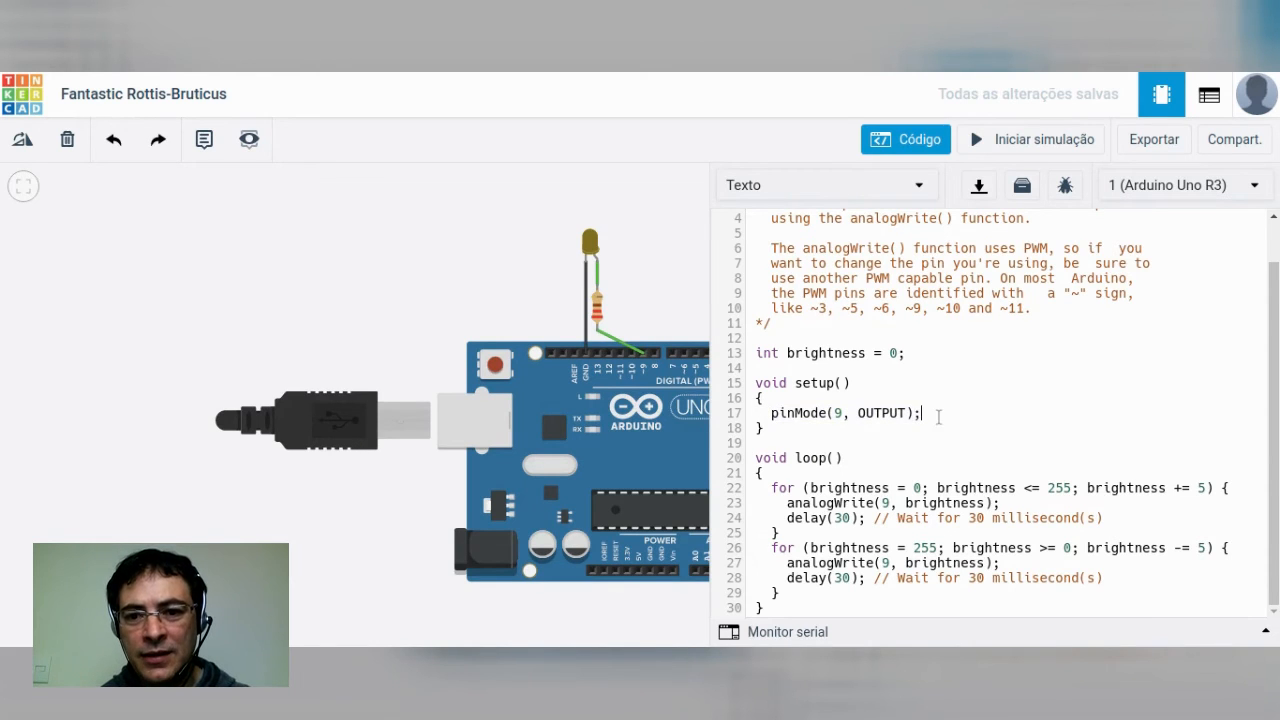
Step: Examine the loop function's two for loops alongside the pinMode line in setup
left_click_drag(796, 457, 851, 457)
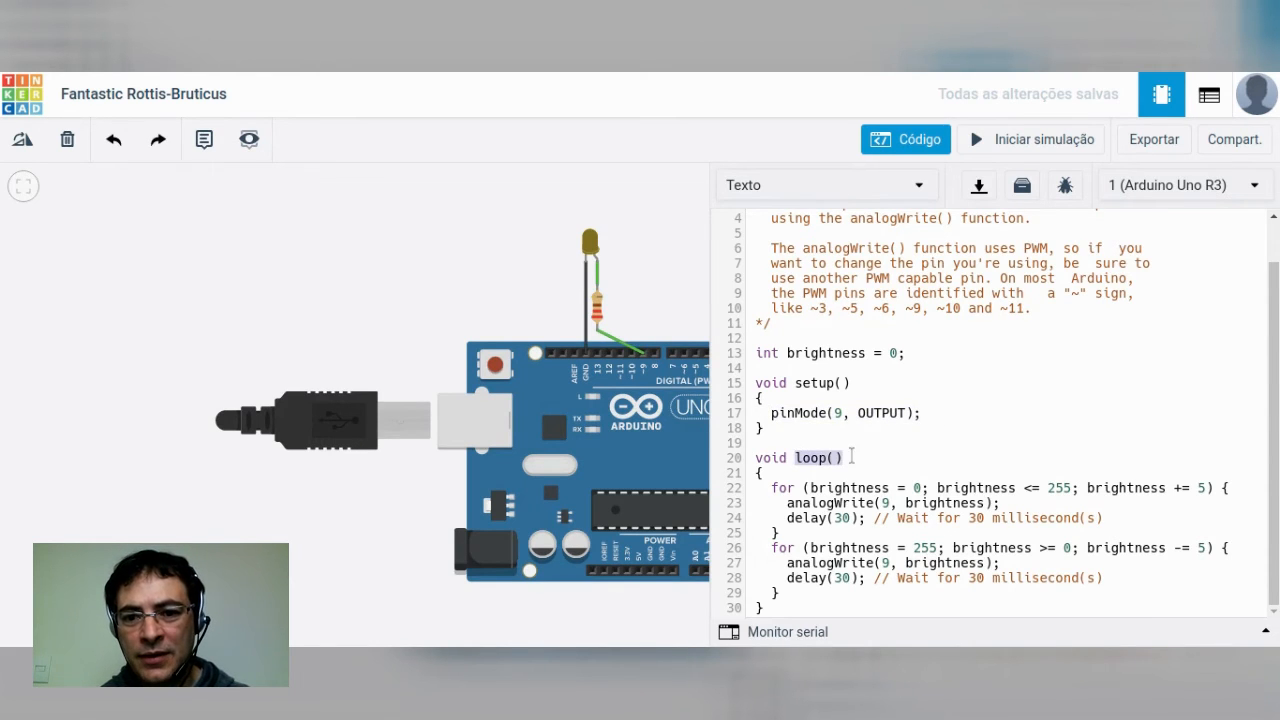
left_click(859, 456)
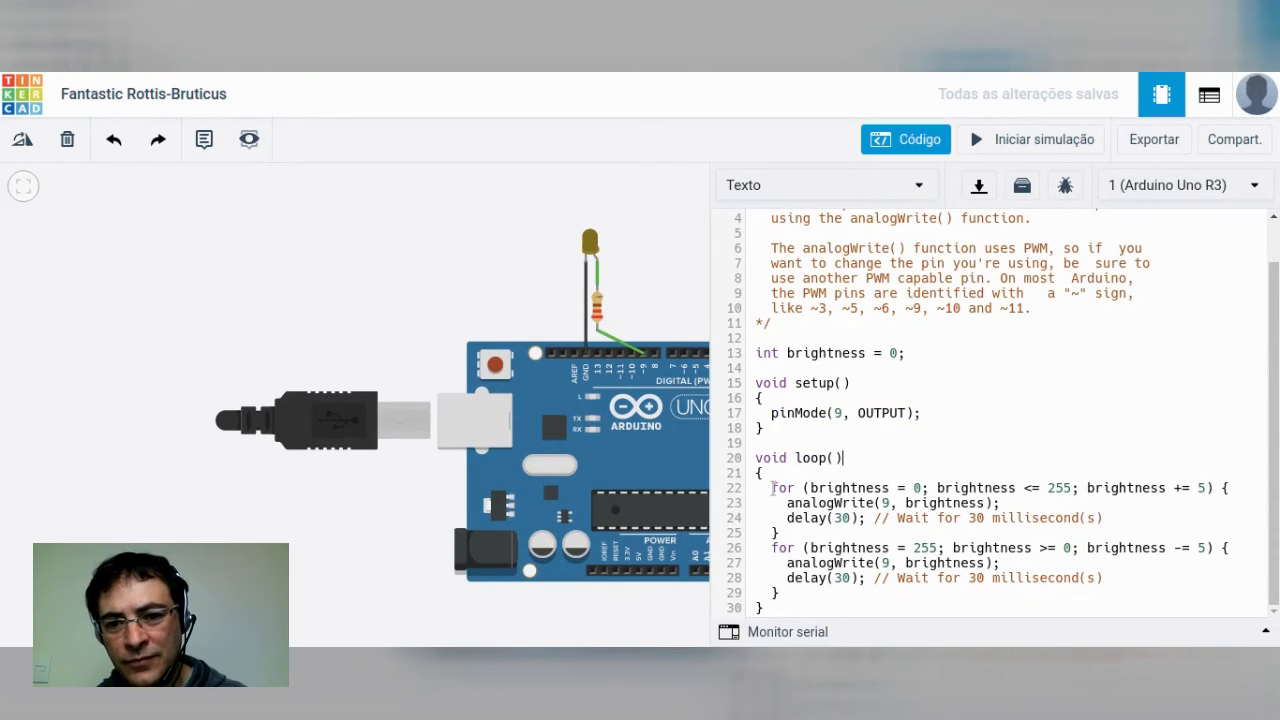
left_click_drag(773, 488, 802, 592)
left_click(813, 548)
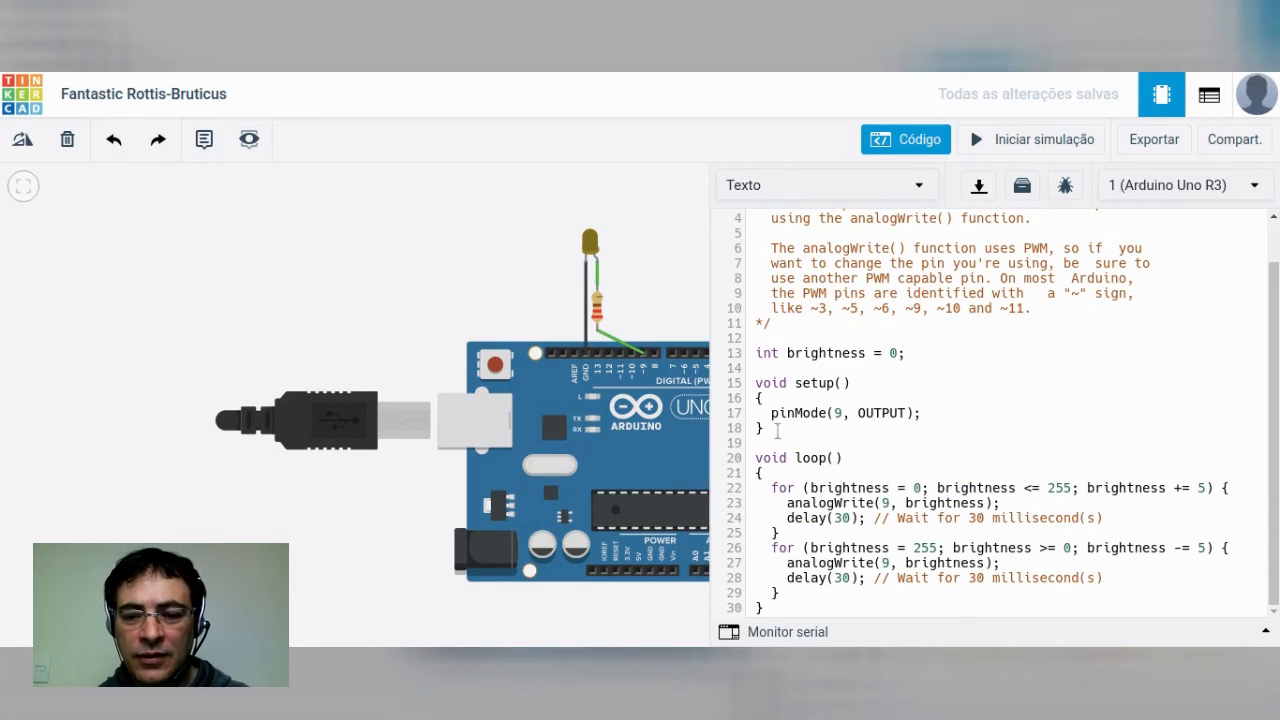
left_click_drag(771, 412, 922, 410)
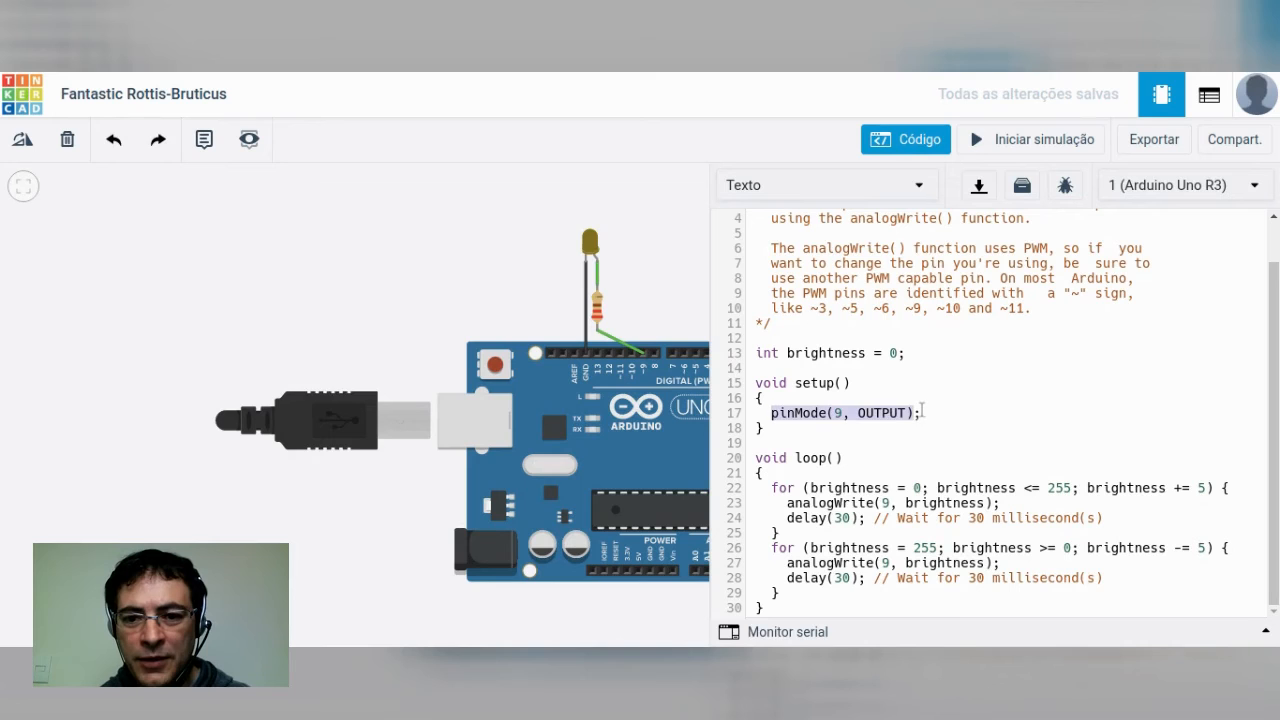
left_click(922, 410)
left_click_drag(768, 487, 820, 592)
left_click(834, 549)
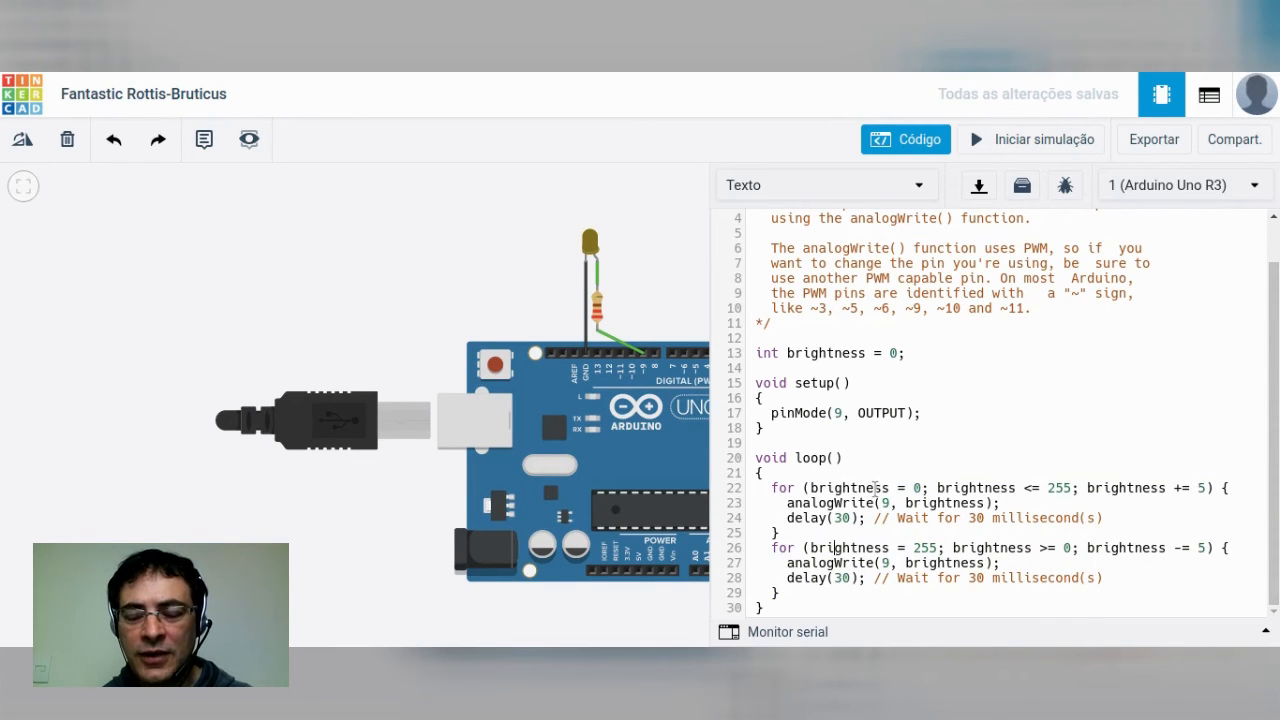
left_click_drag(770, 488, 814, 563)
left_click(866, 548)
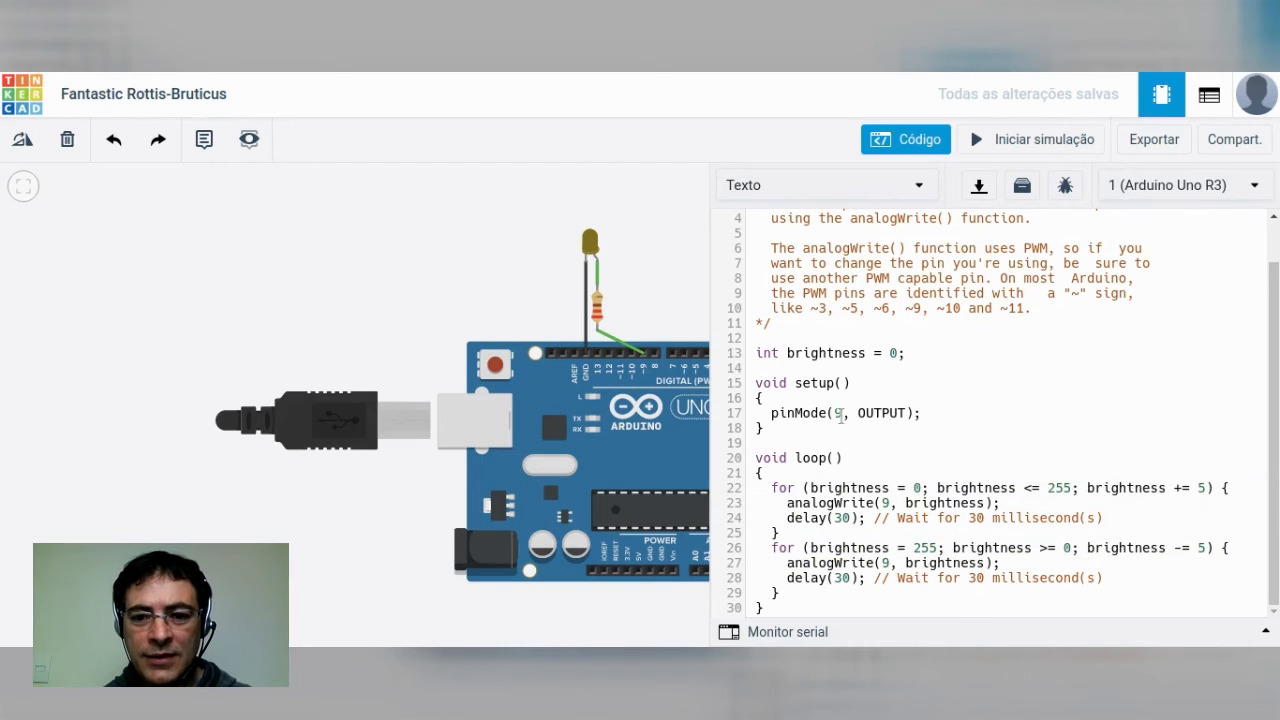
Step: Review the Fade sketch from the header comment down, focusing on pinMode's OUTPUT argument and the body of the loop function
scroll(829, 387, "up", 1)
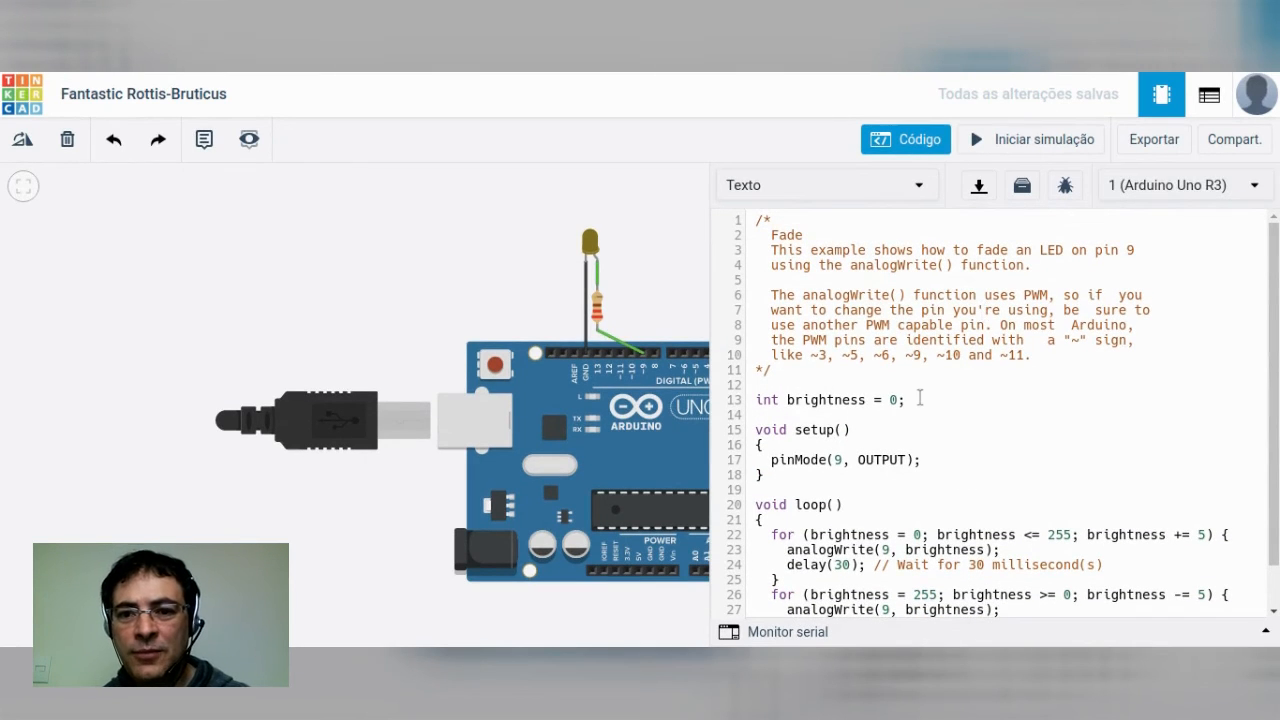
scroll(917, 400, "down", 1)
scroll(890, 400, "up", 1)
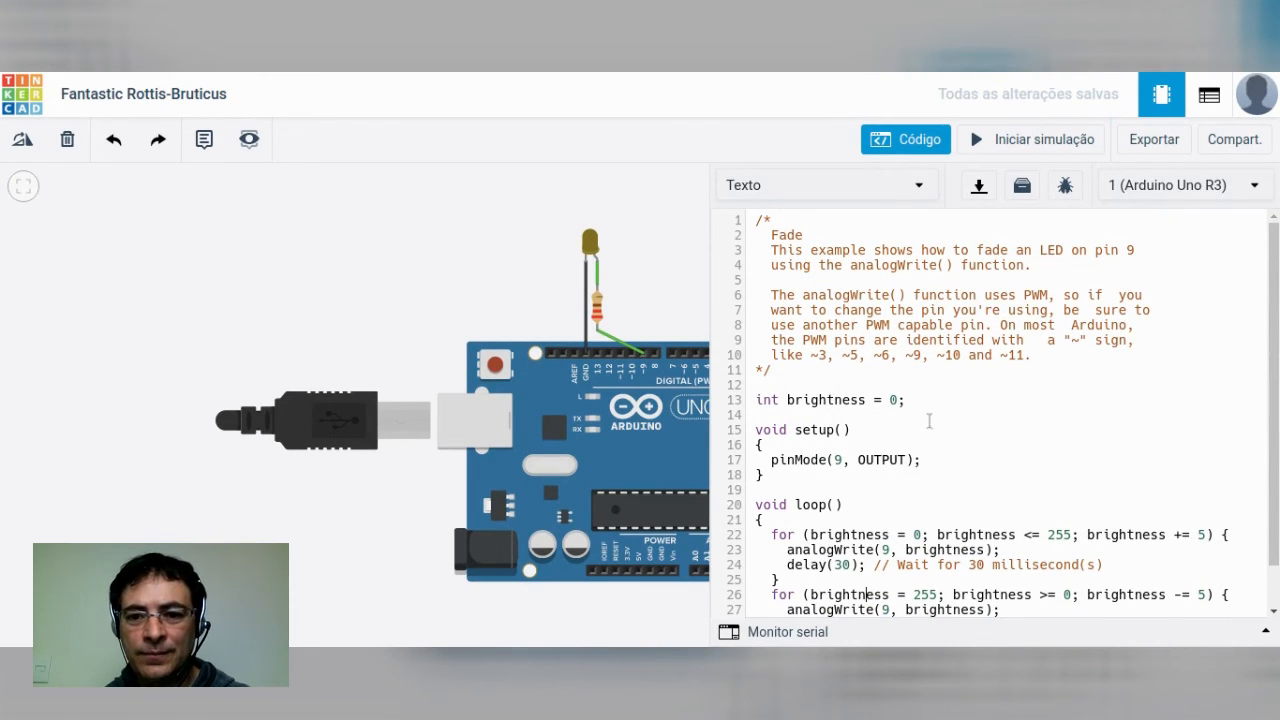
scroll(935, 430, "down", 1)
left_click_drag(771, 412, 904, 411)
left_click(888, 411)
left_click(888, 411)
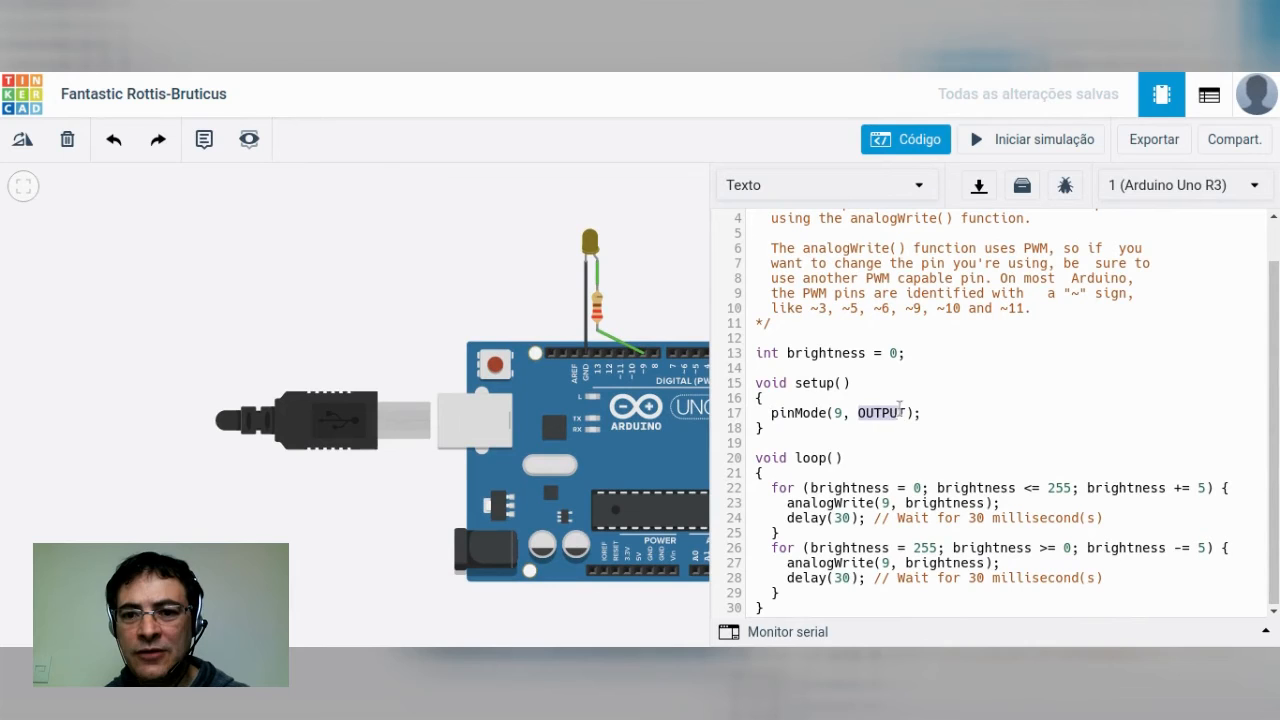
left_click(888, 411)
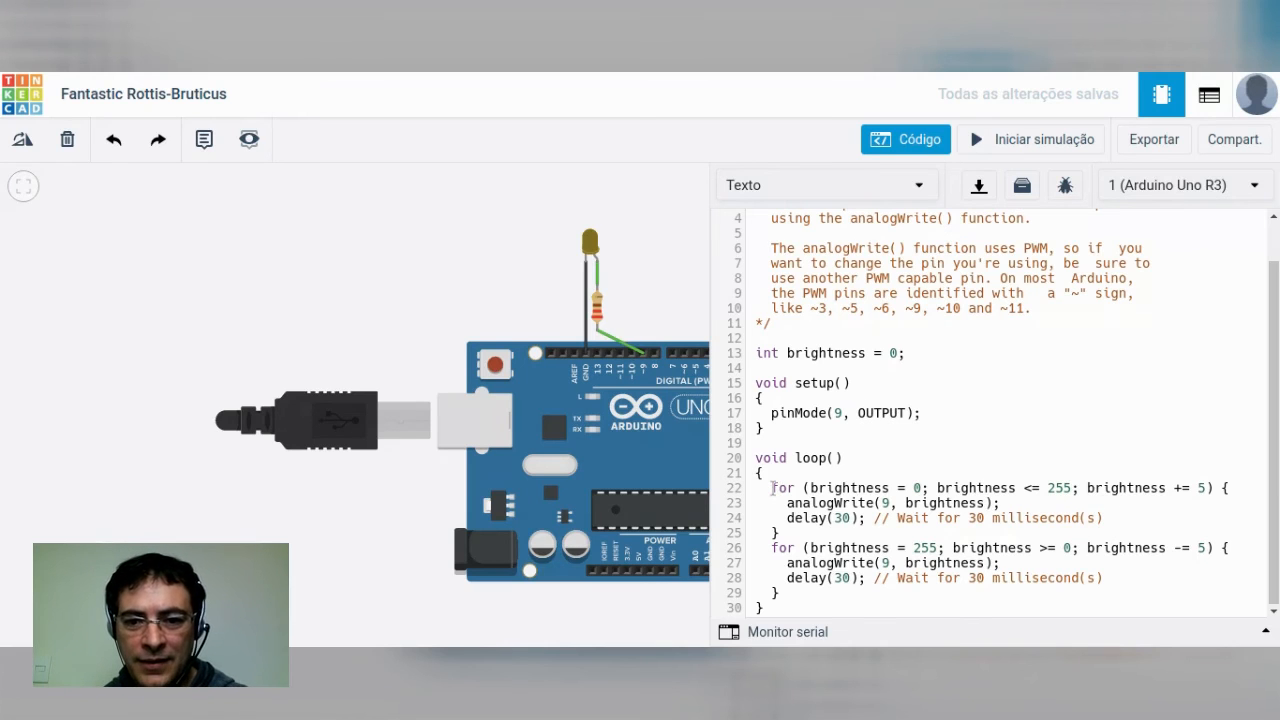
left_click_drag(772, 488, 824, 585)
left_click(860, 532)
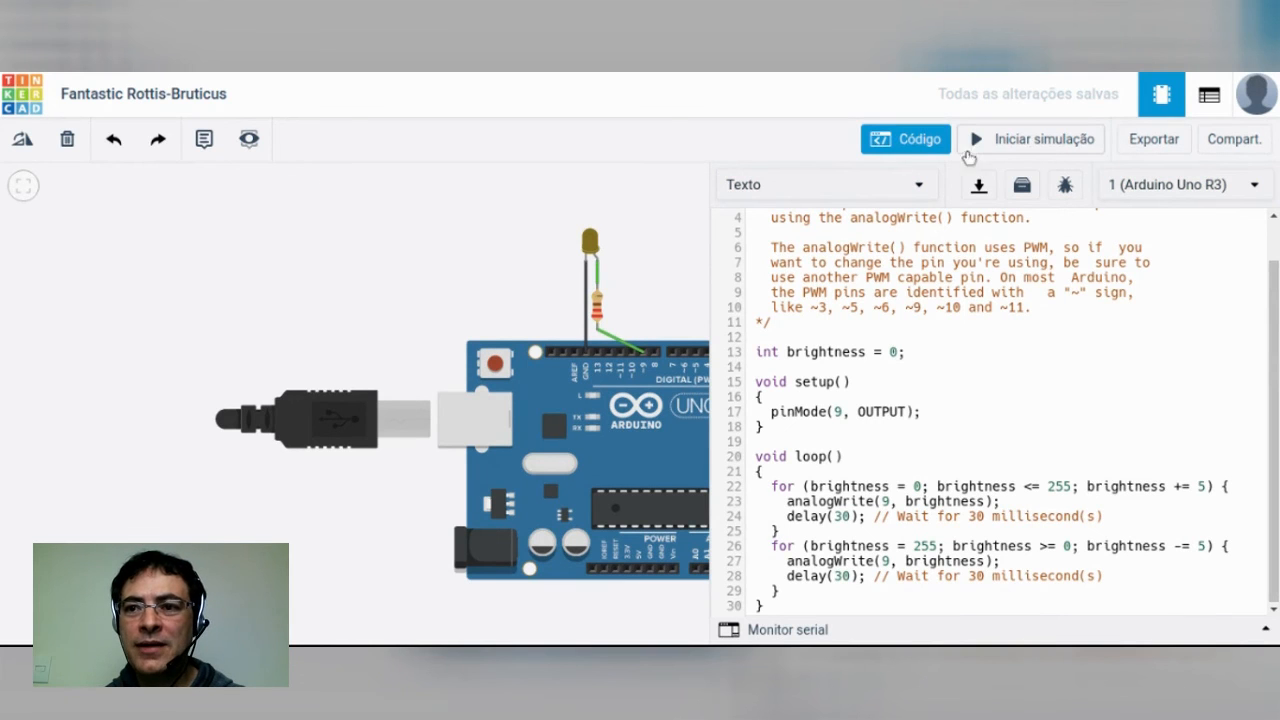
Step: Hide the code editor, run the Arduino LED fade simulation, and stop it
left_click(904, 146)
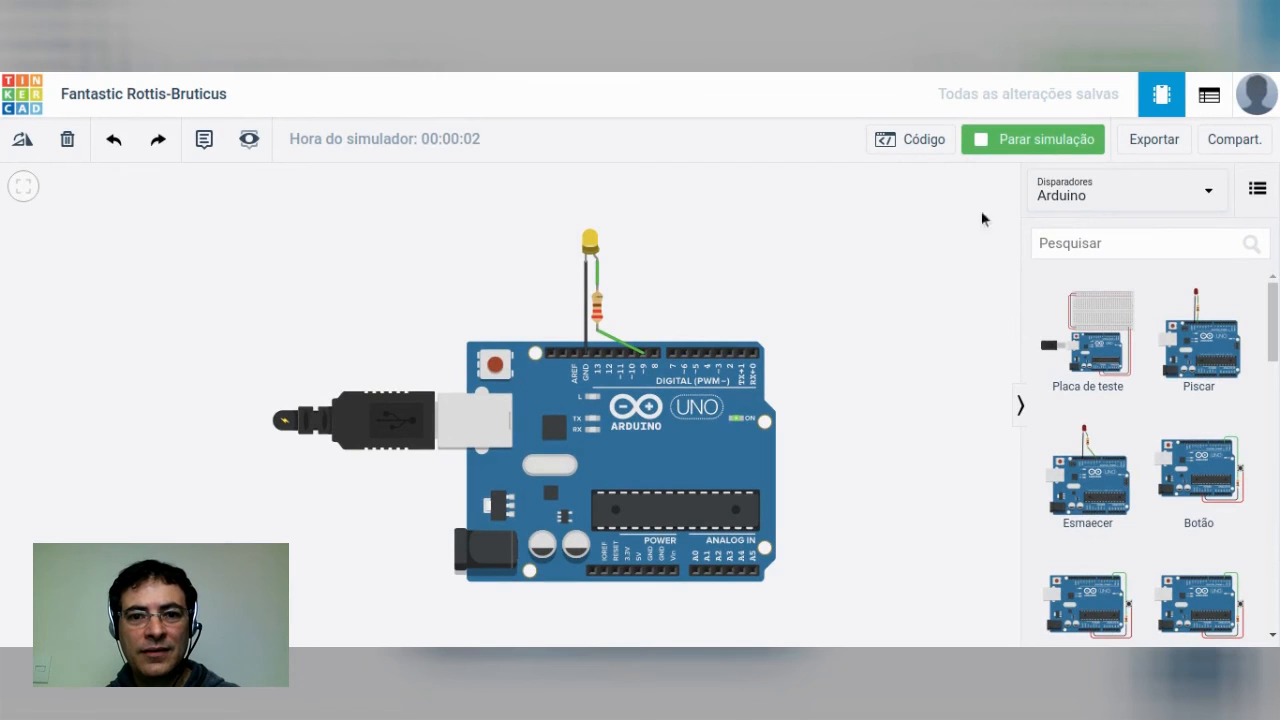
left_click(1022, 142)
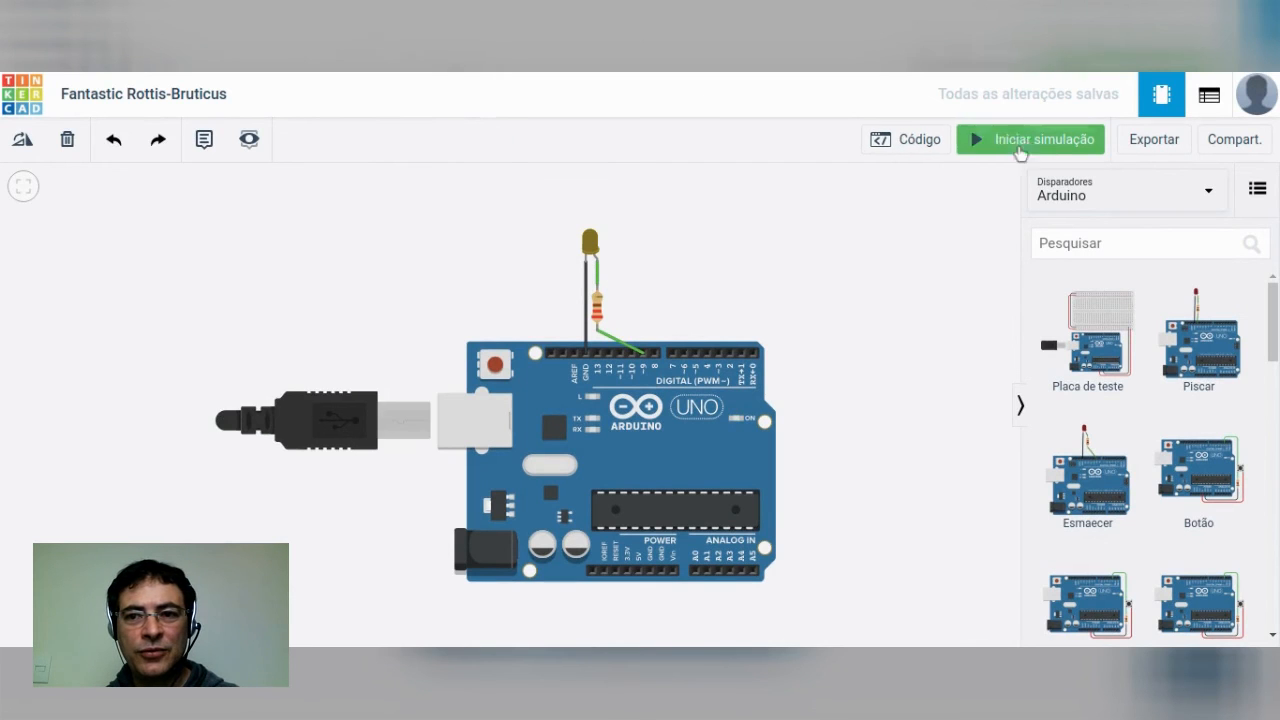
Step: Set both delay calls in the loop function to 50, hide the code, and start the simulation
left_click(911, 142)
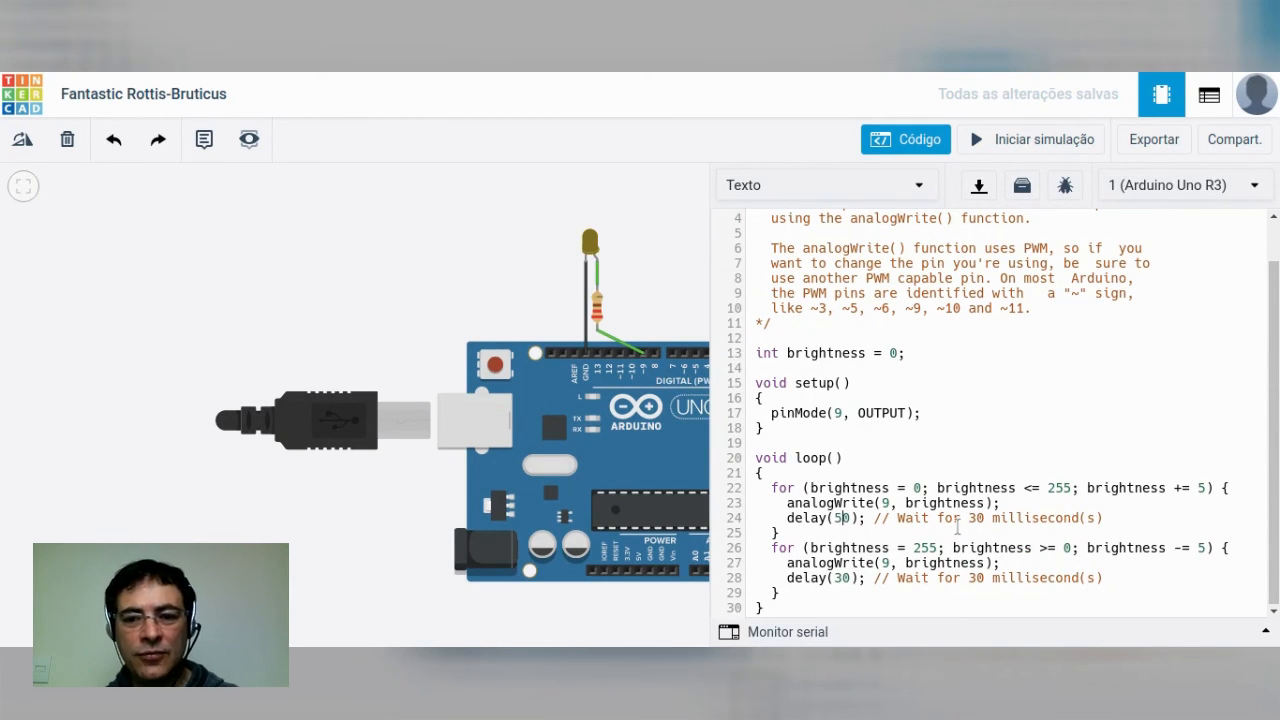
left_click(843, 579)
key("BackSpace")
type("5")
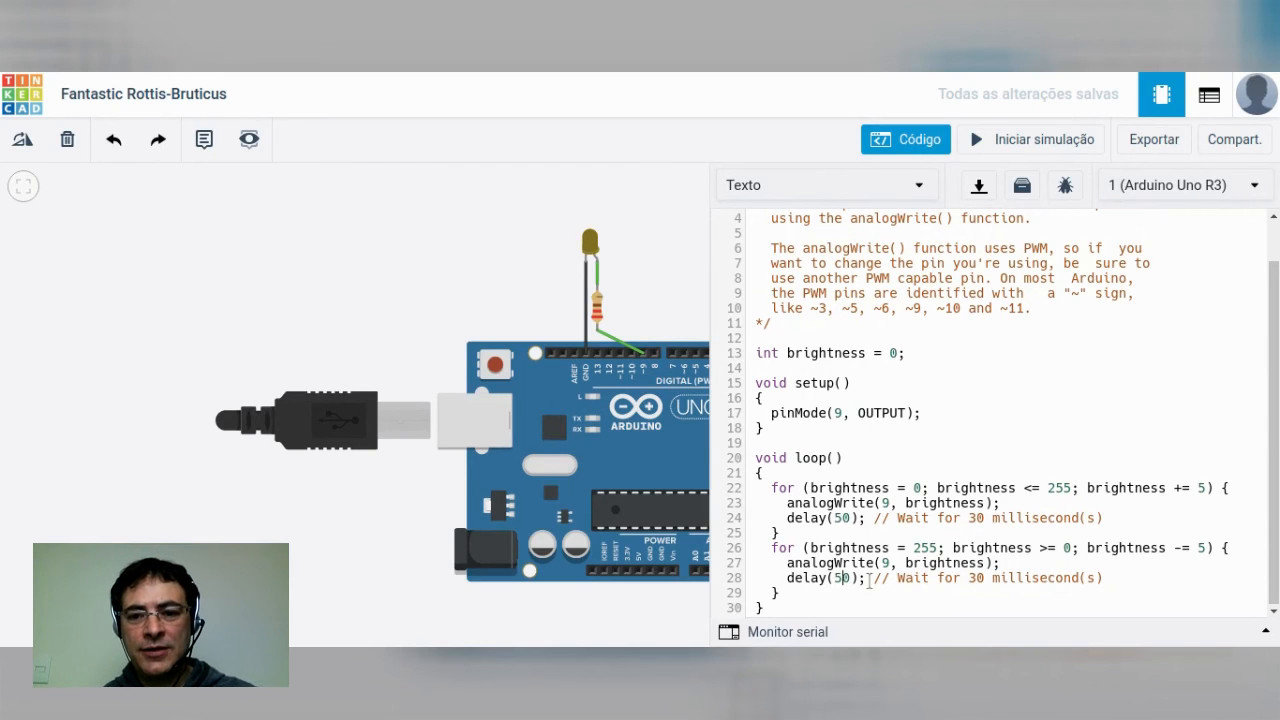
left_click(922, 138)
left_click(1026, 141)
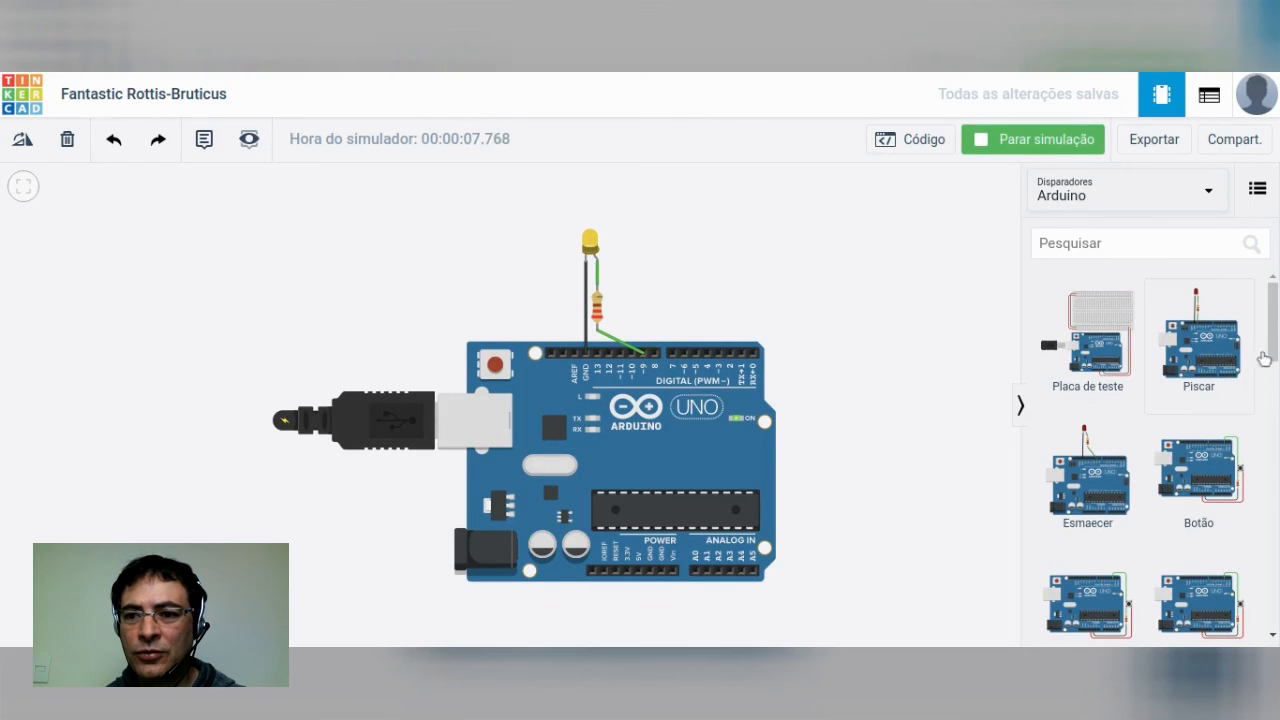
Step: Browse the Arduino starter circuits through to the end of the list and return to its beginning
left_click_drag(1277, 346, 1266, 421)
left_click_drag(1266, 428, 1267, 431)
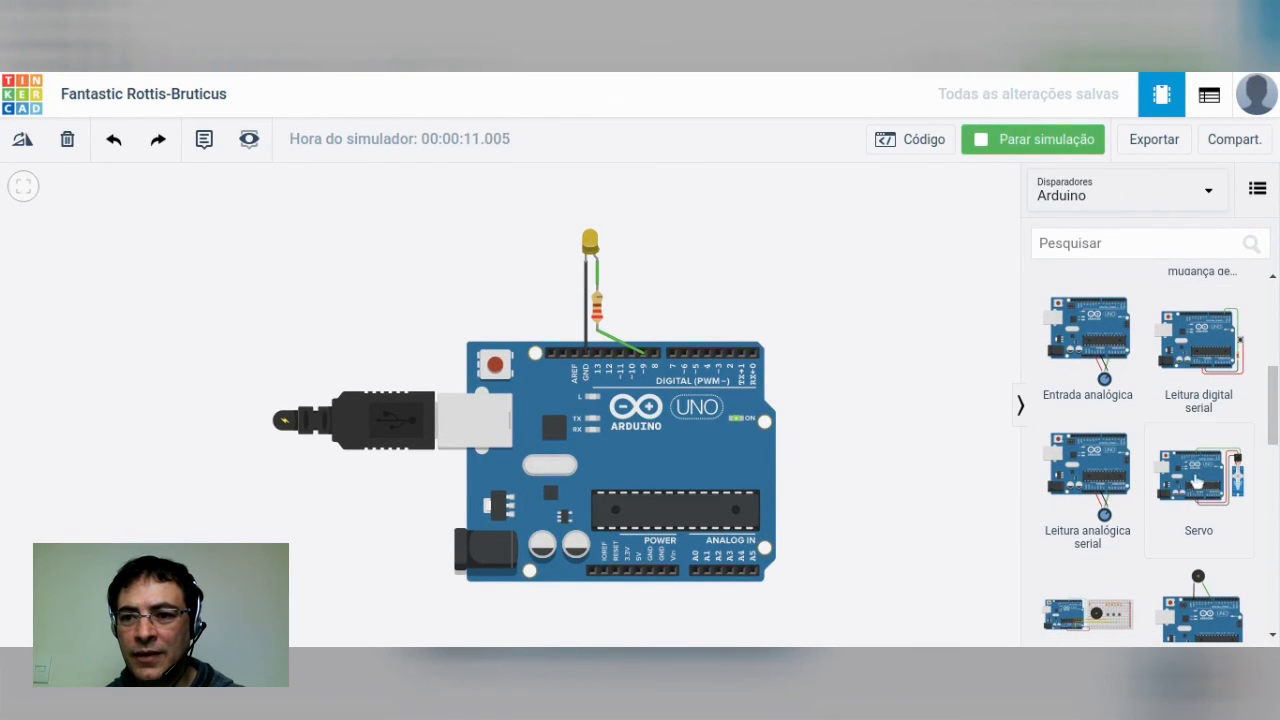
left_click_drag(1262, 433, 1270, 476)
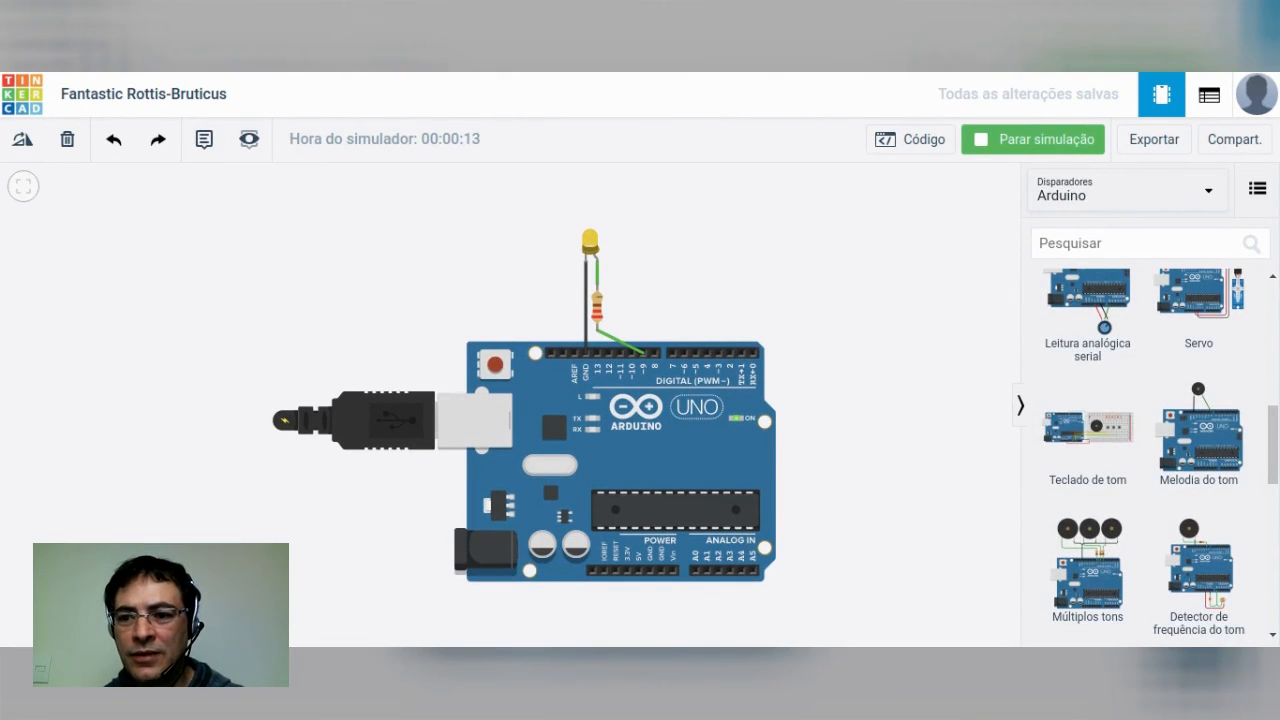
left_click_drag(1271, 472, 1272, 638)
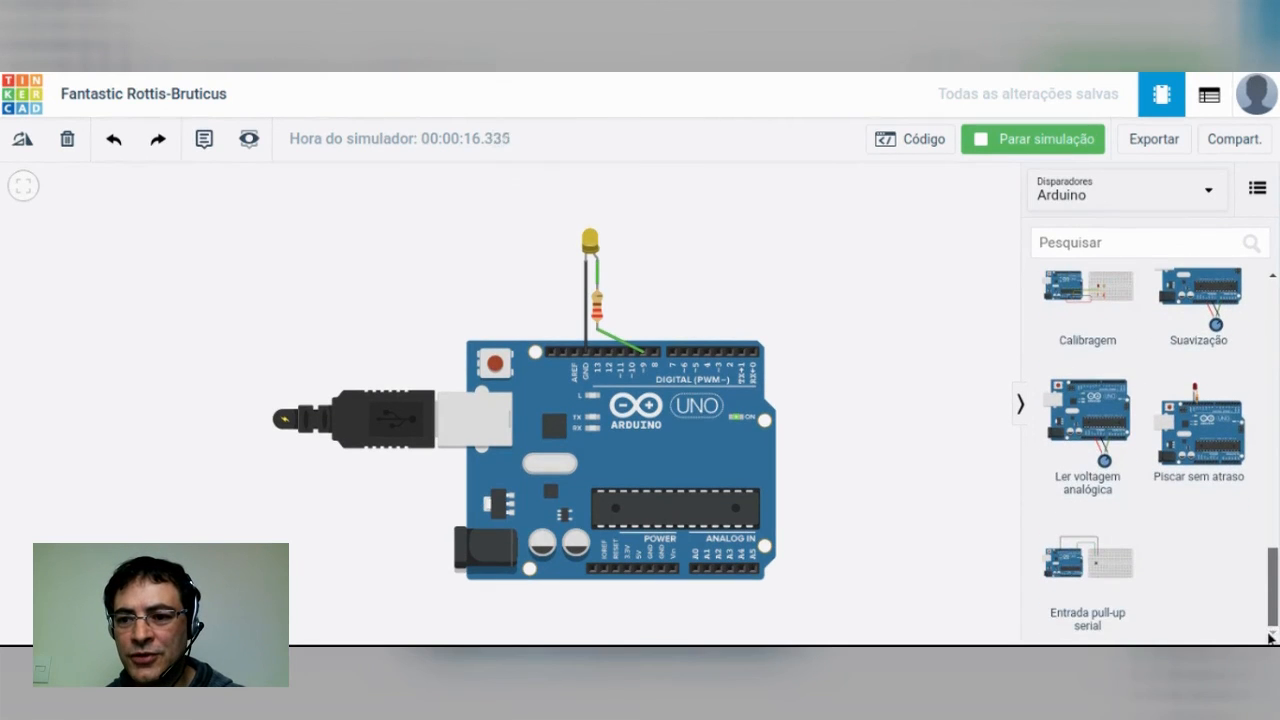
left_click_drag(1278, 533, 1275, 276)
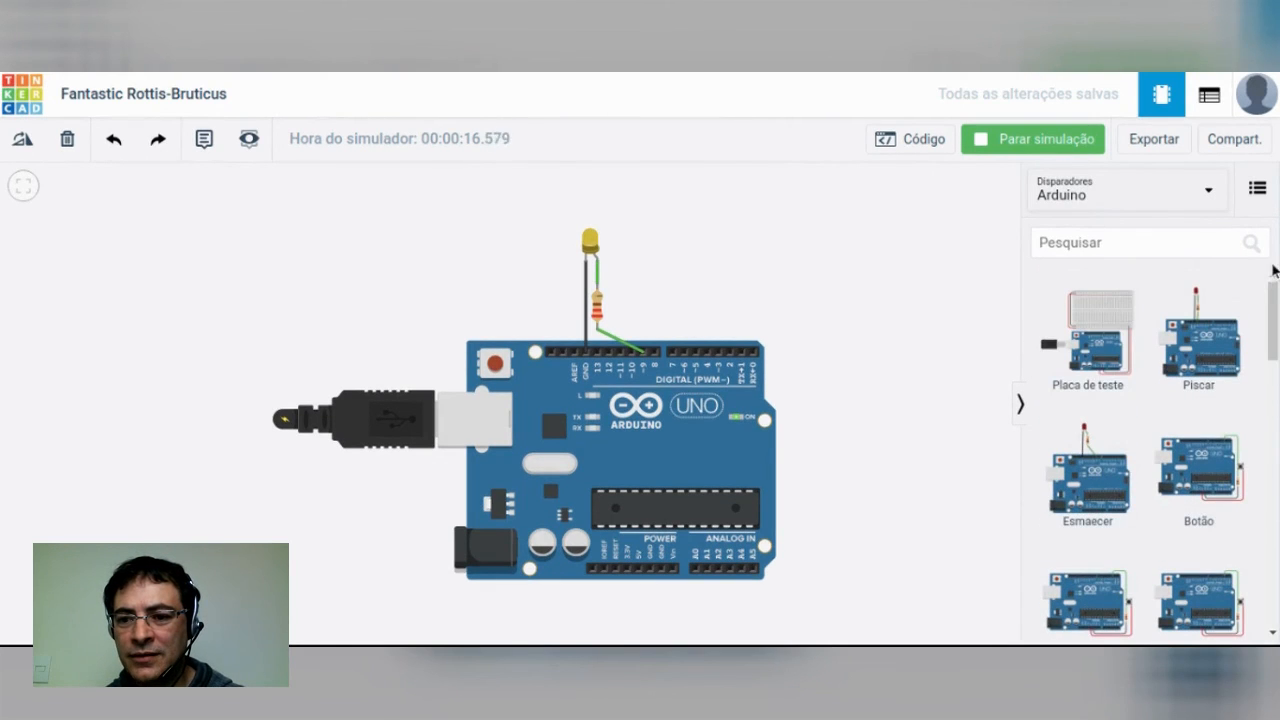
Step: View the Montagens de circuito starters and browse the Básico starter circuits
left_click(1200, 203)
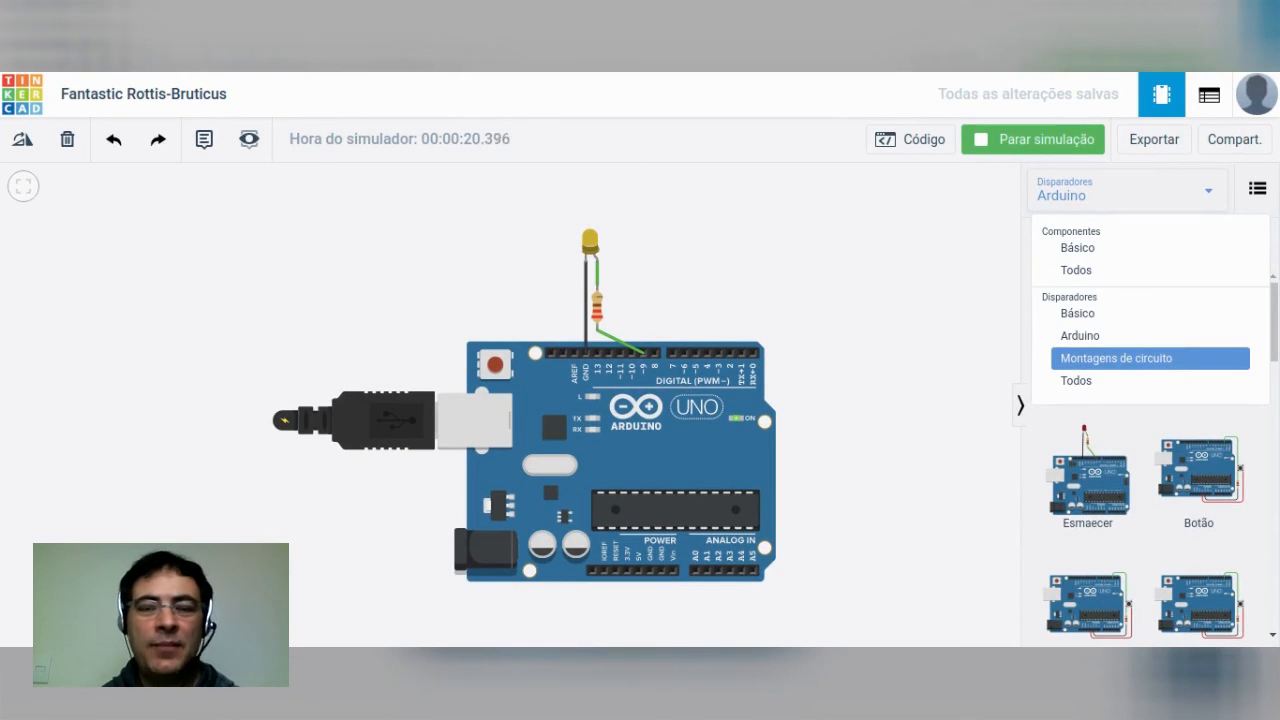
left_click(1106, 360)
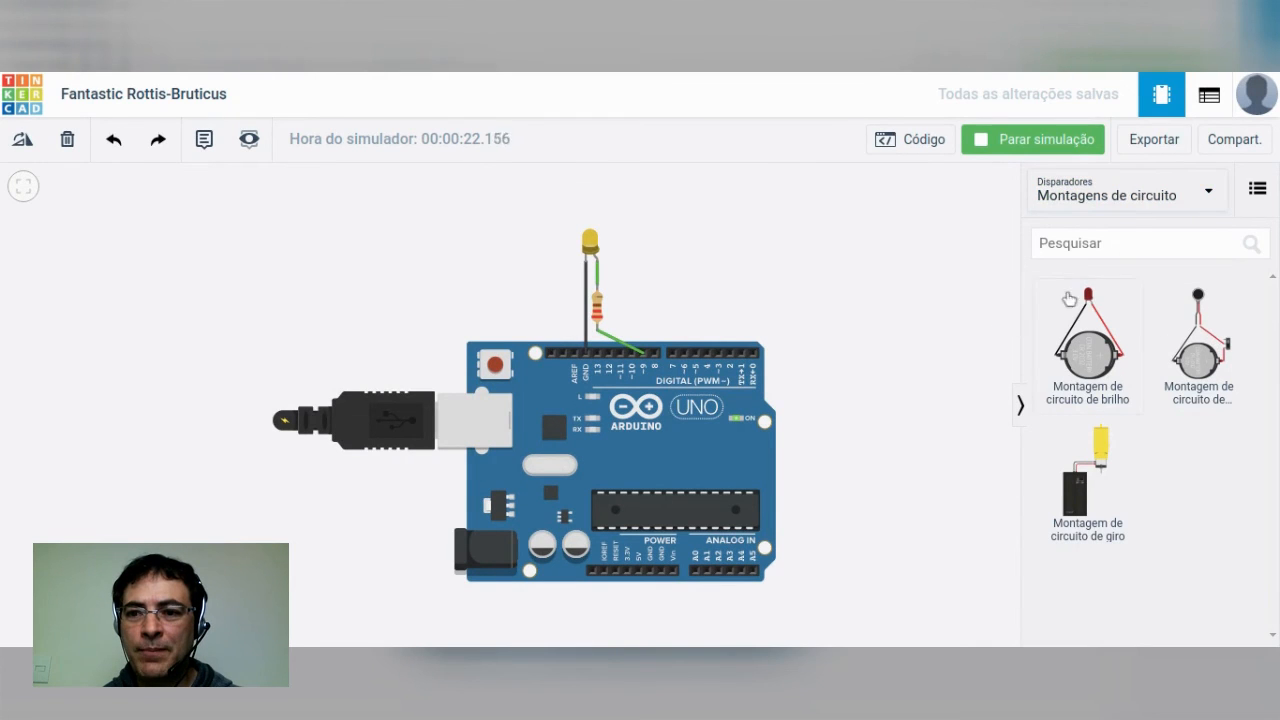
left_click(1124, 196)
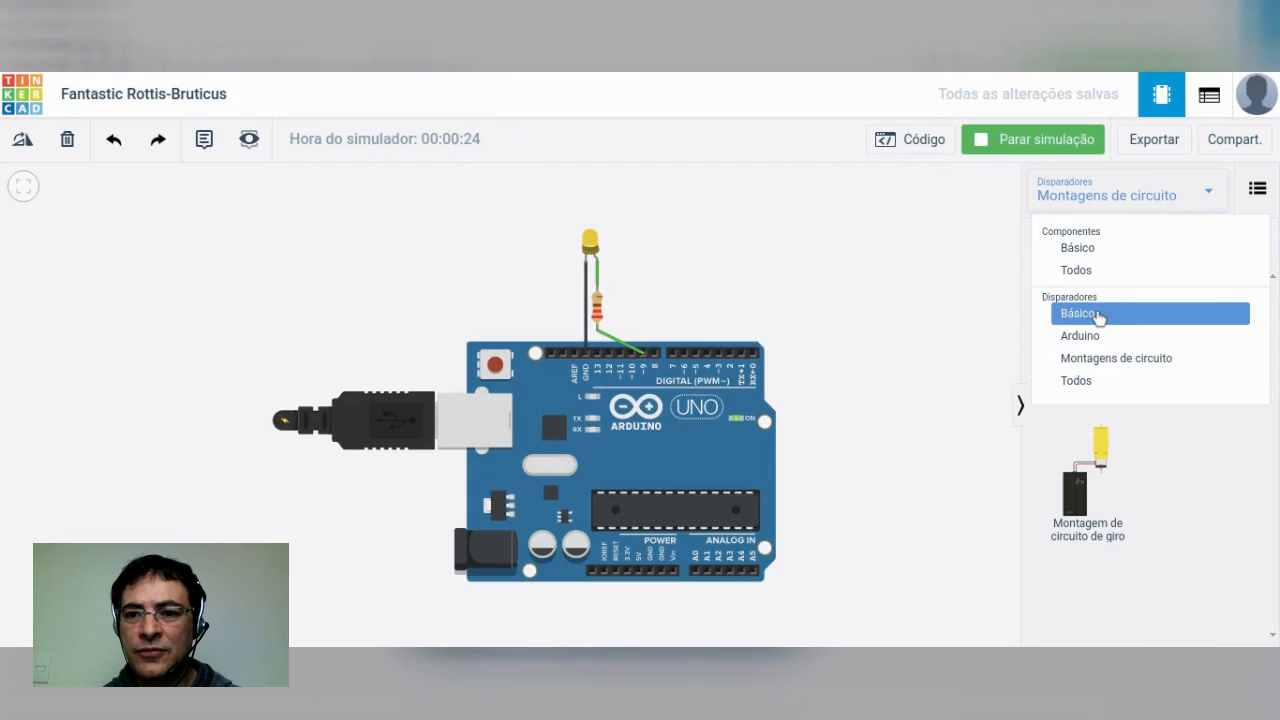
left_click(1099, 316)
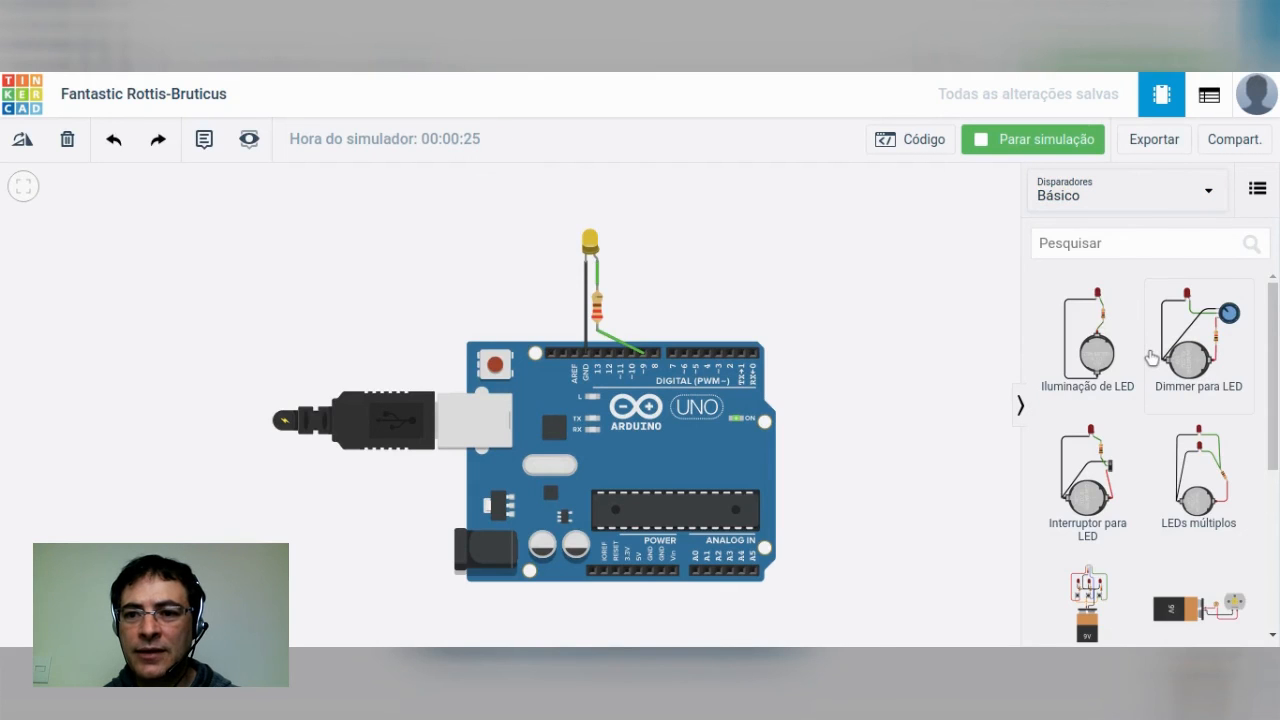
scroll(1152, 358, "down", 5)
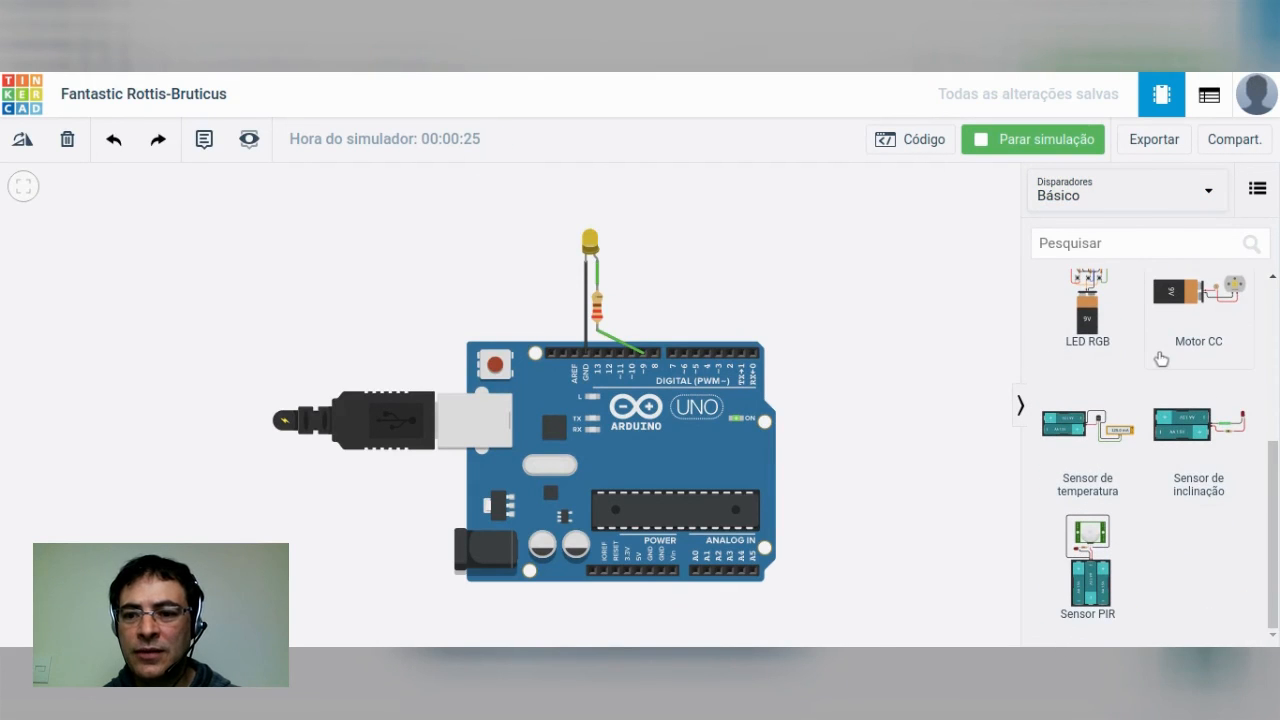
scroll(1163, 380, "up", 5)
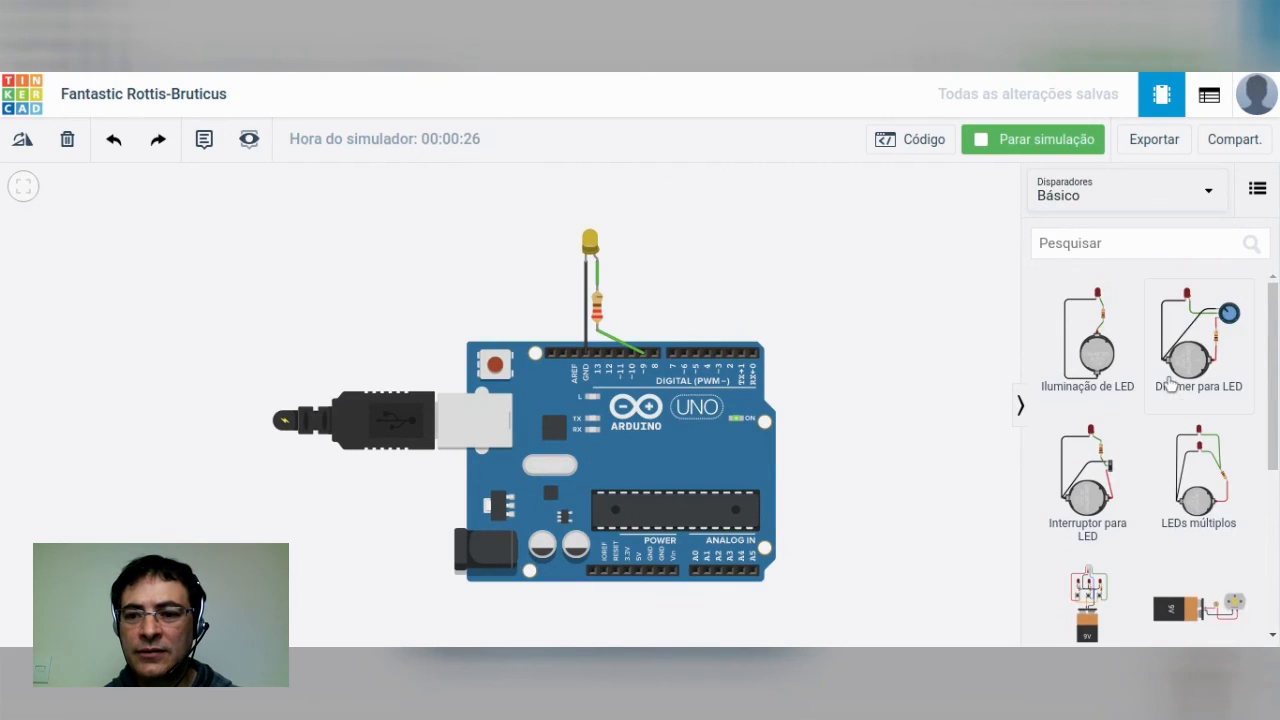
Step: List all components and browse the Geral, Entrada, and Saída categories as far as the NeoPixel rings
left_click(1163, 194)
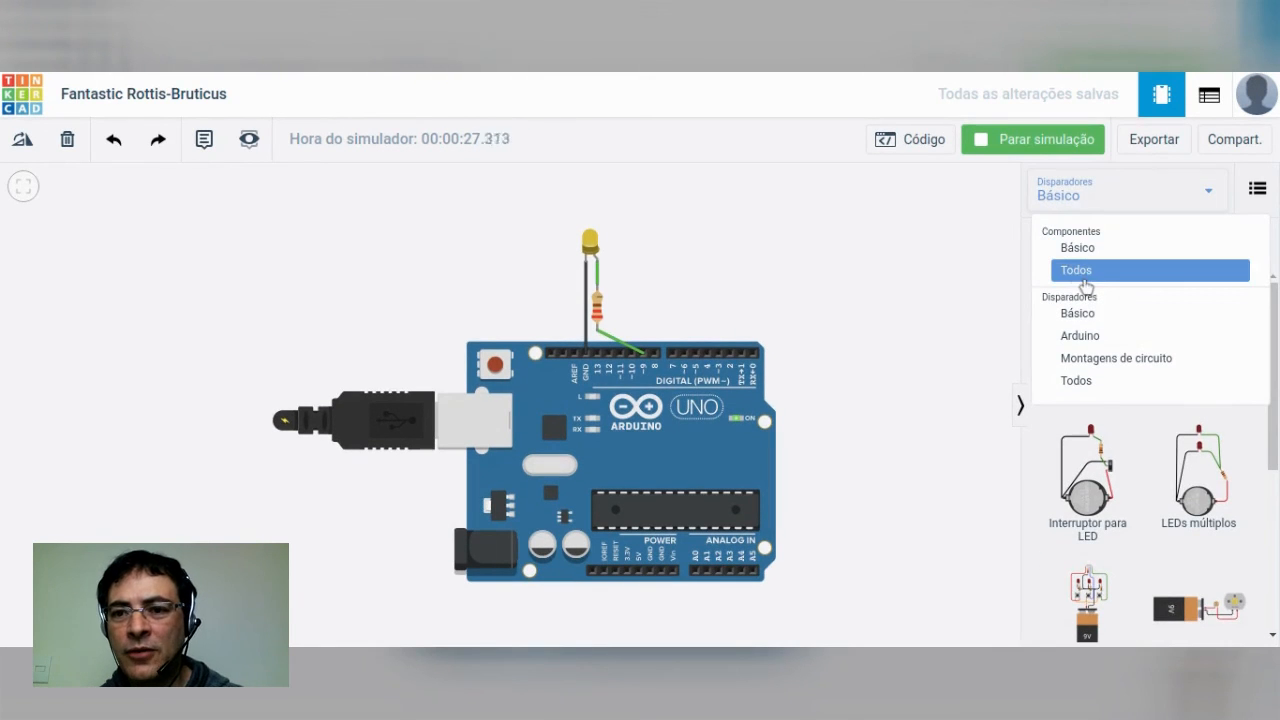
left_click(1076, 270)
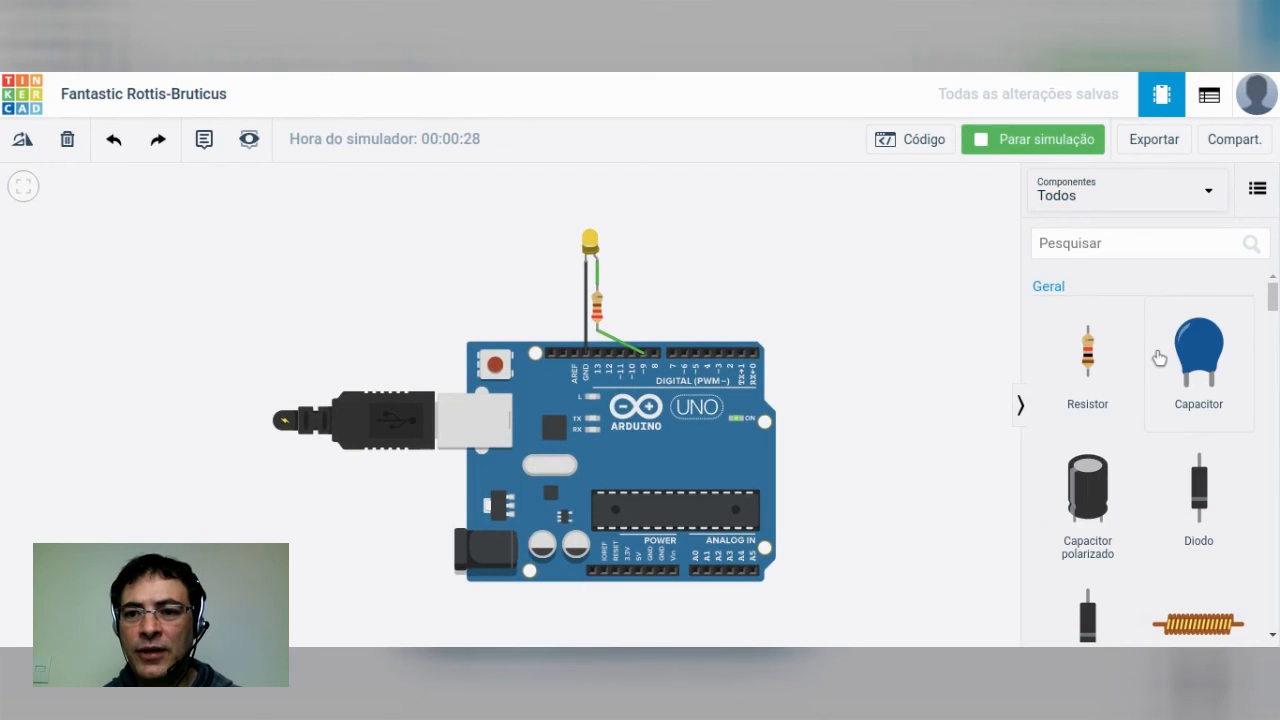
scroll(1159, 362, "down", 1)
scroll(1159, 362, "down", 3)
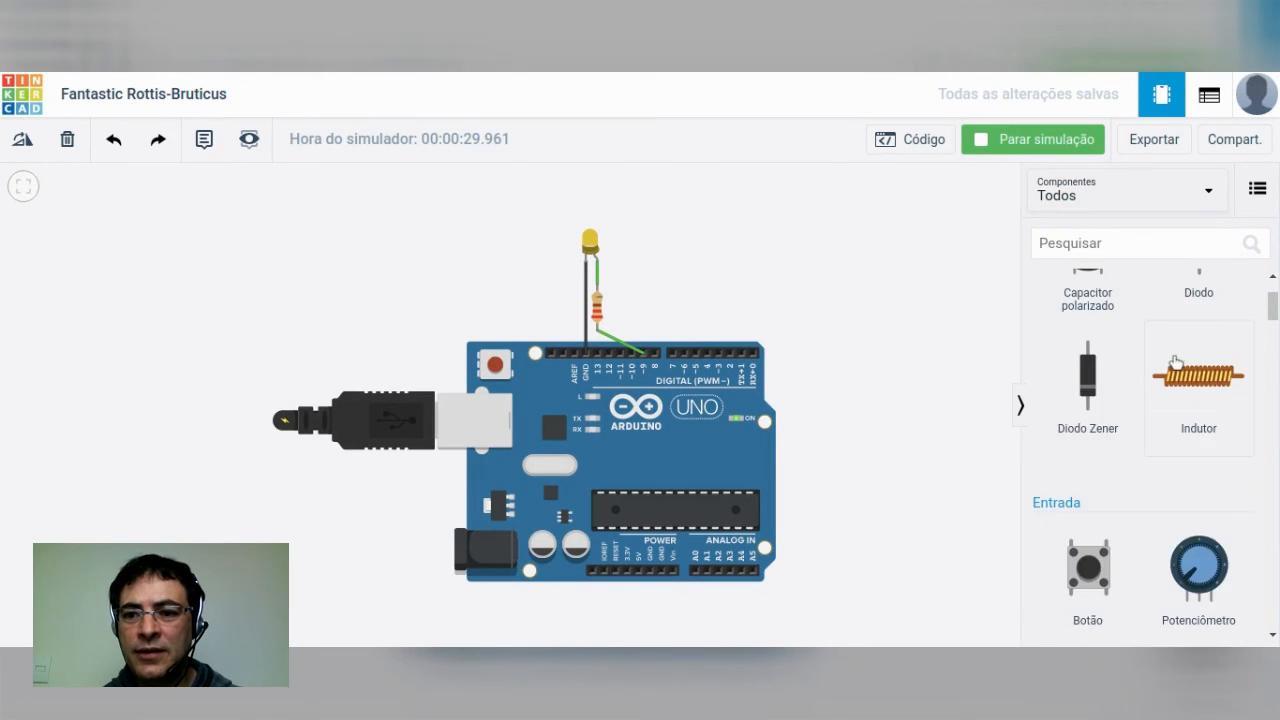
scroll(1176, 362, "down", 2)
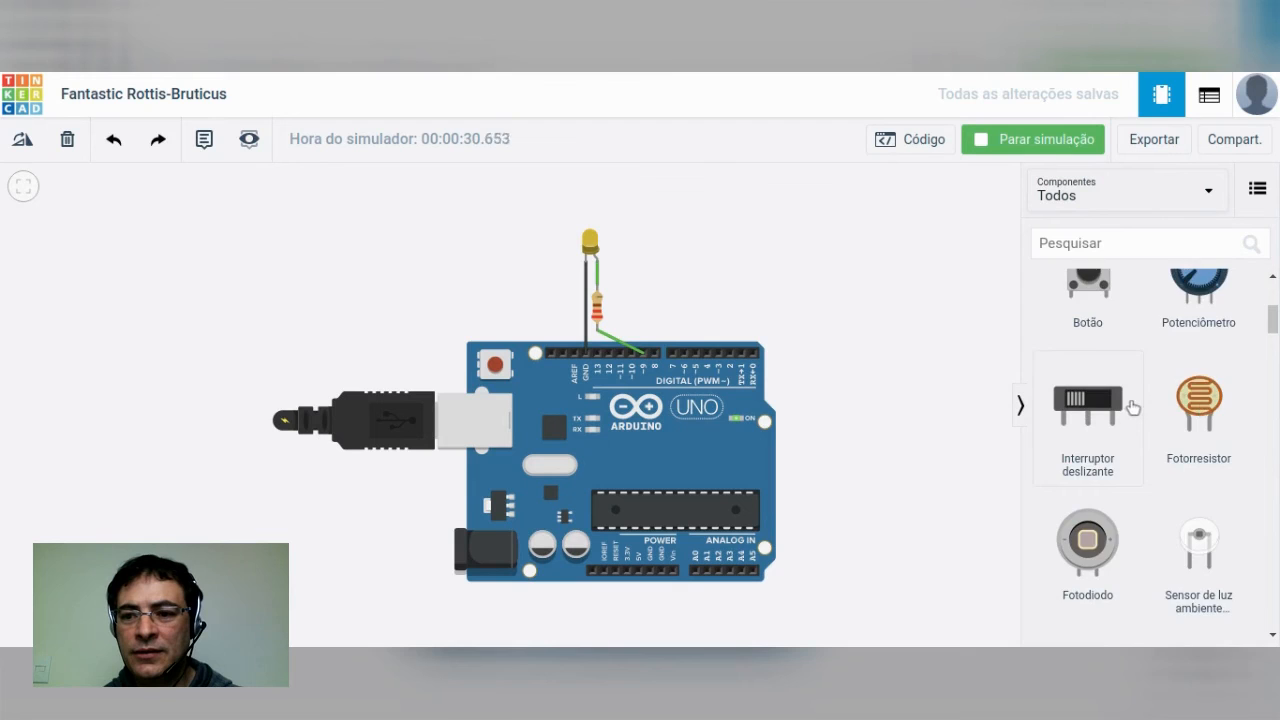
scroll(1134, 406, "down", 3)
scroll(1118, 416, "down", 1)
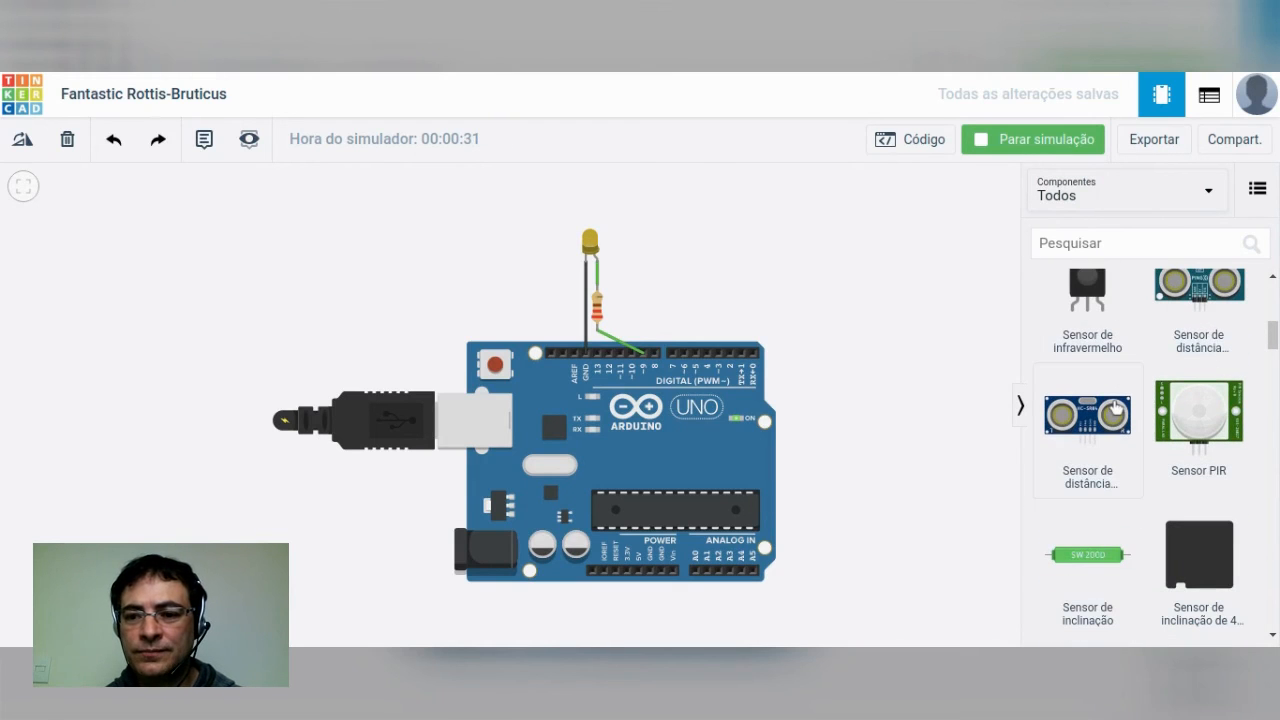
scroll(1103, 400, "down", 2)
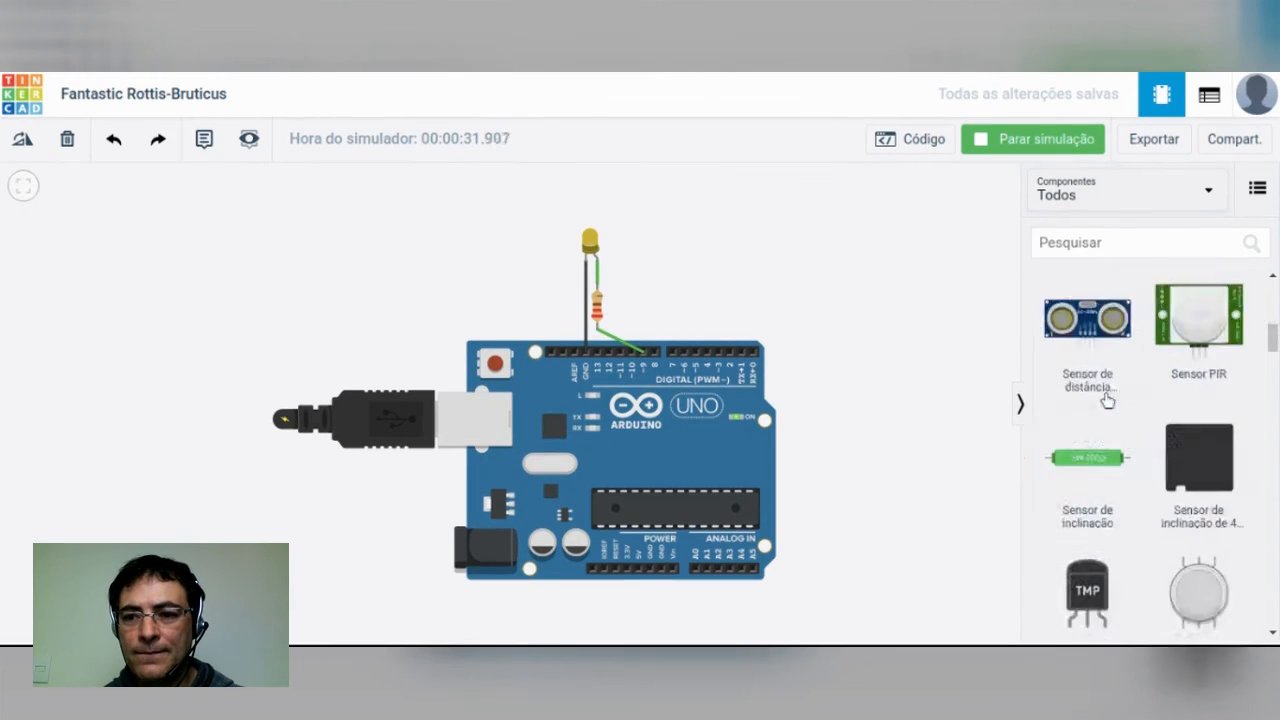
scroll(1107, 408, "down", 8)
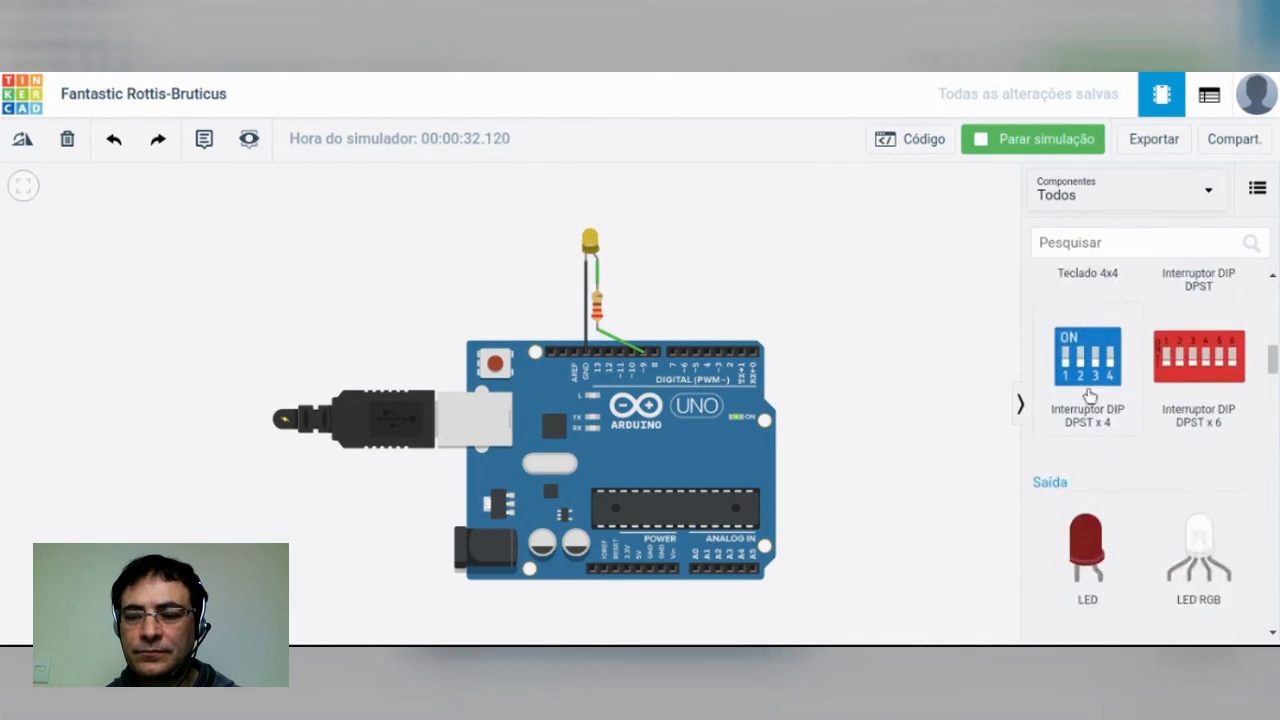
scroll(998, 379, "down", 2)
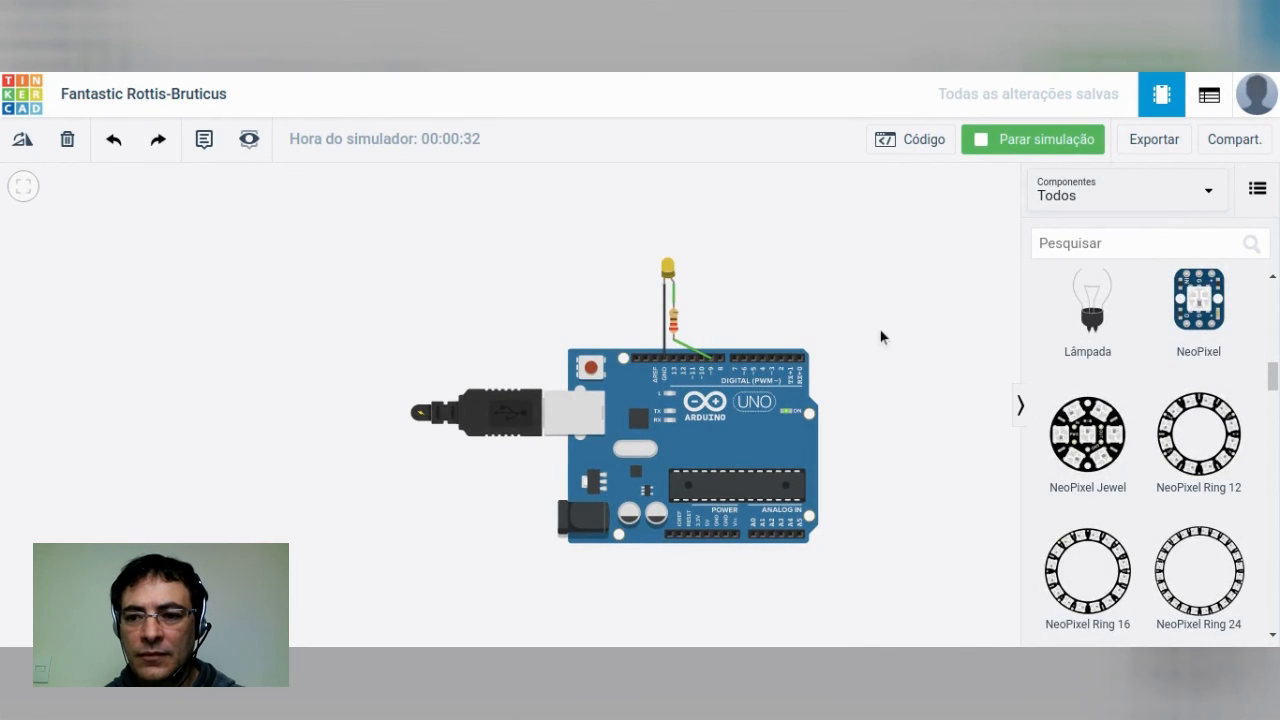